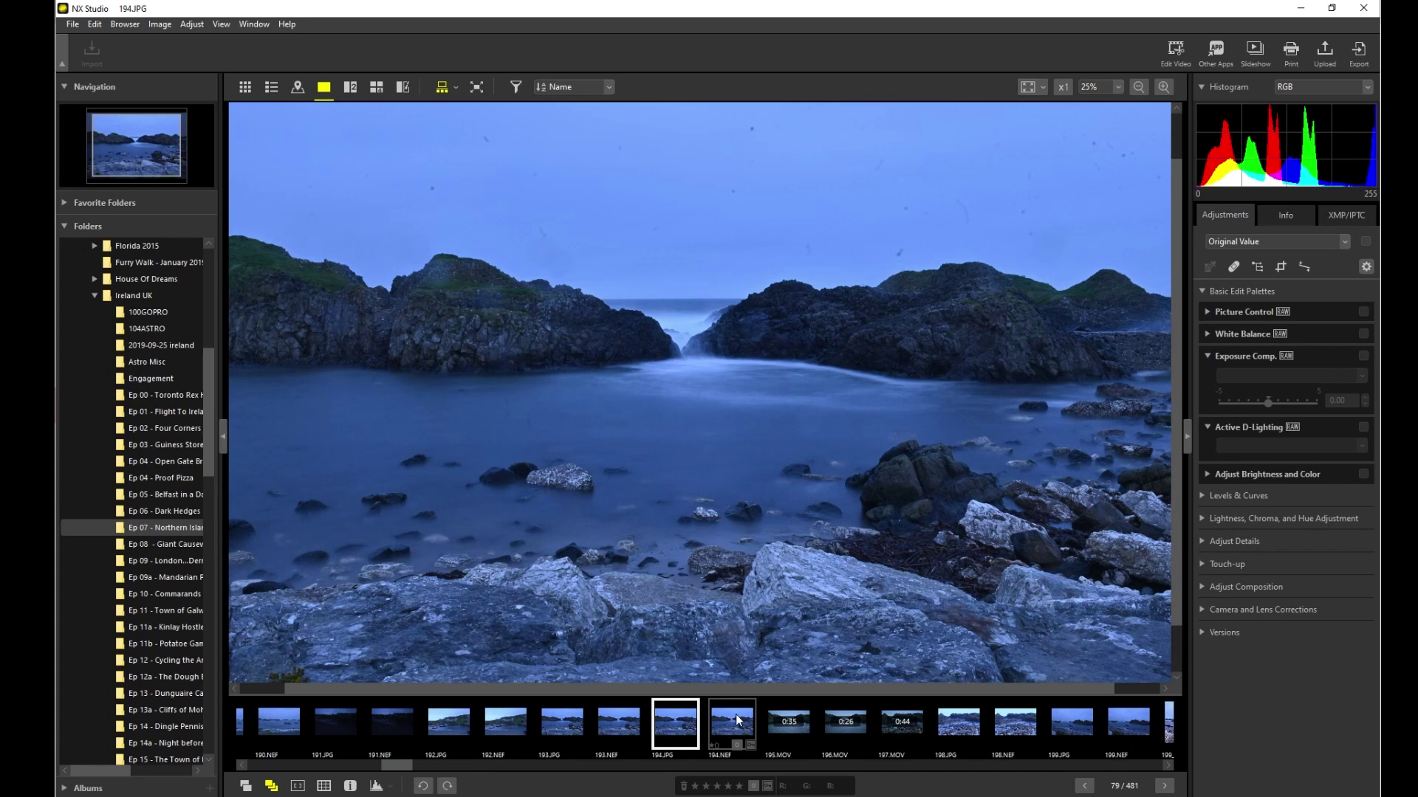
Step: Compare 194.NEF with 194.JPG, settle on the raw 194.NEF and activate the Retouch Brush
left_click(737, 716)
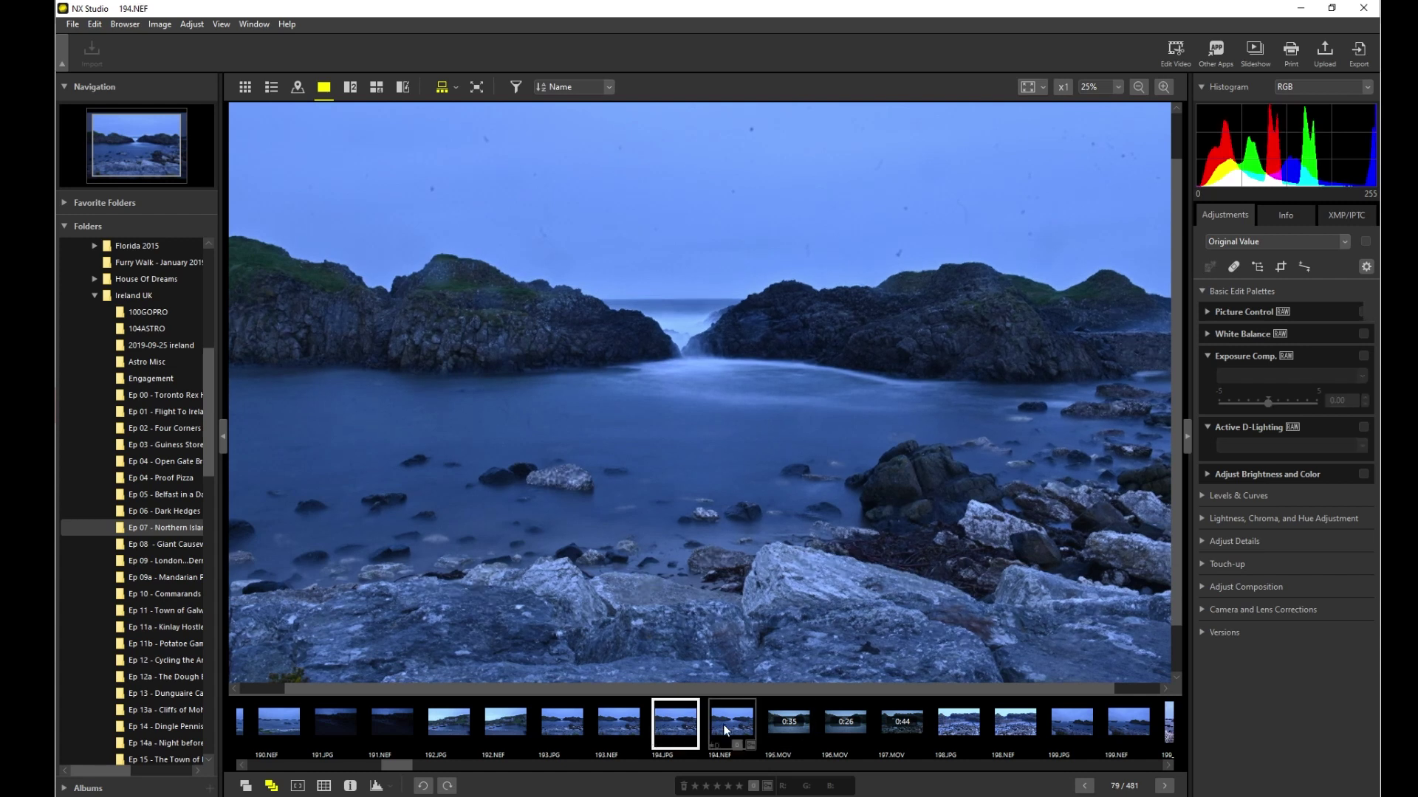
left_click(676, 716)
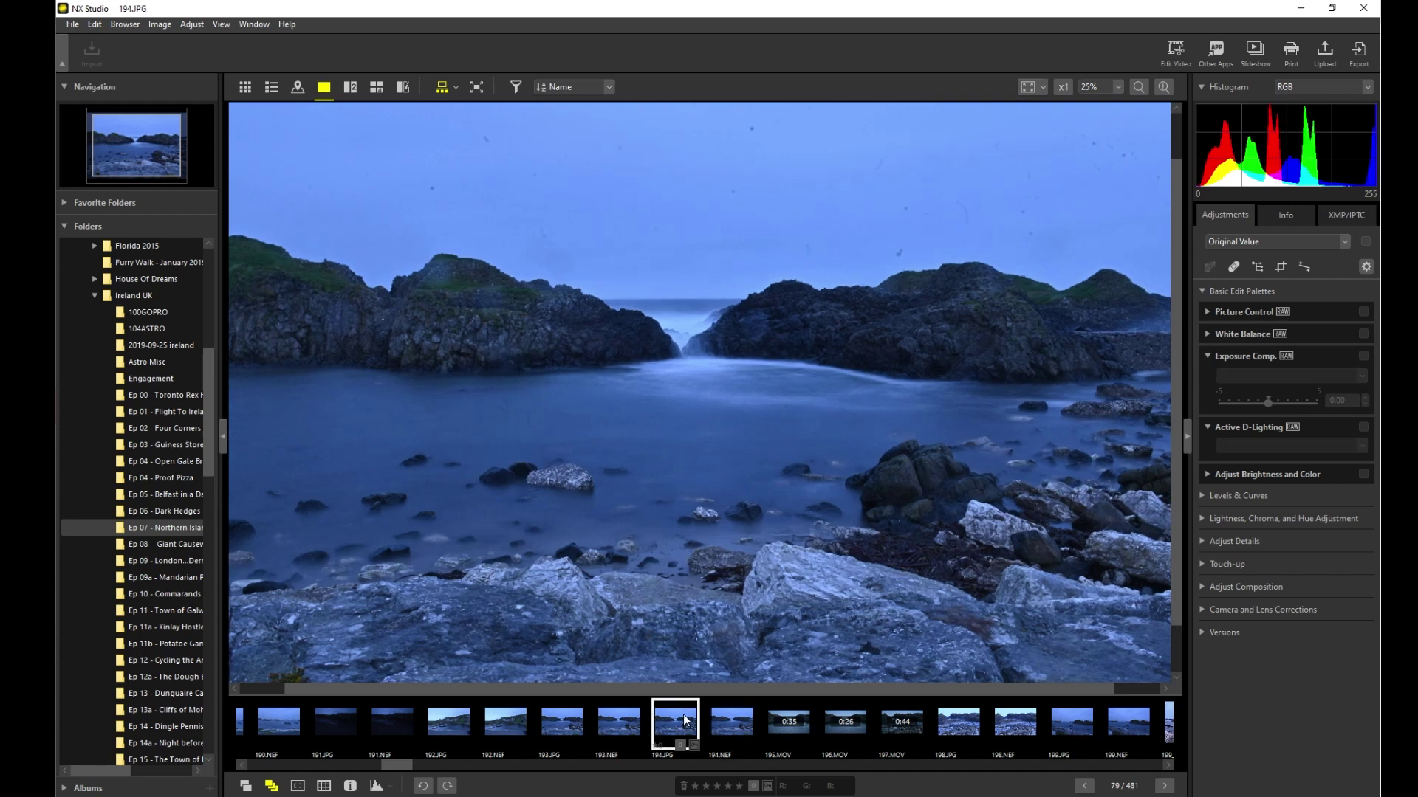
left_click(720, 721)
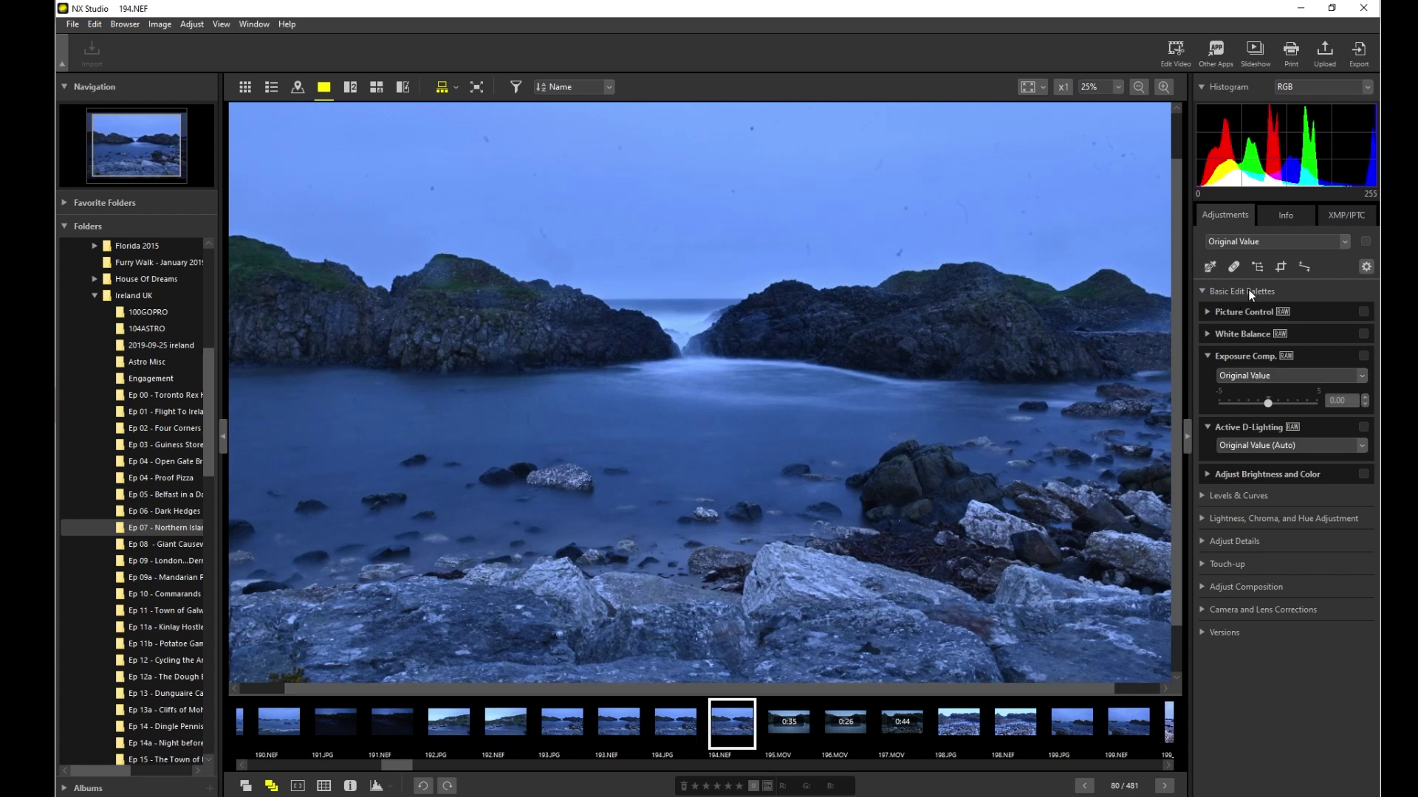
left_click(1234, 268)
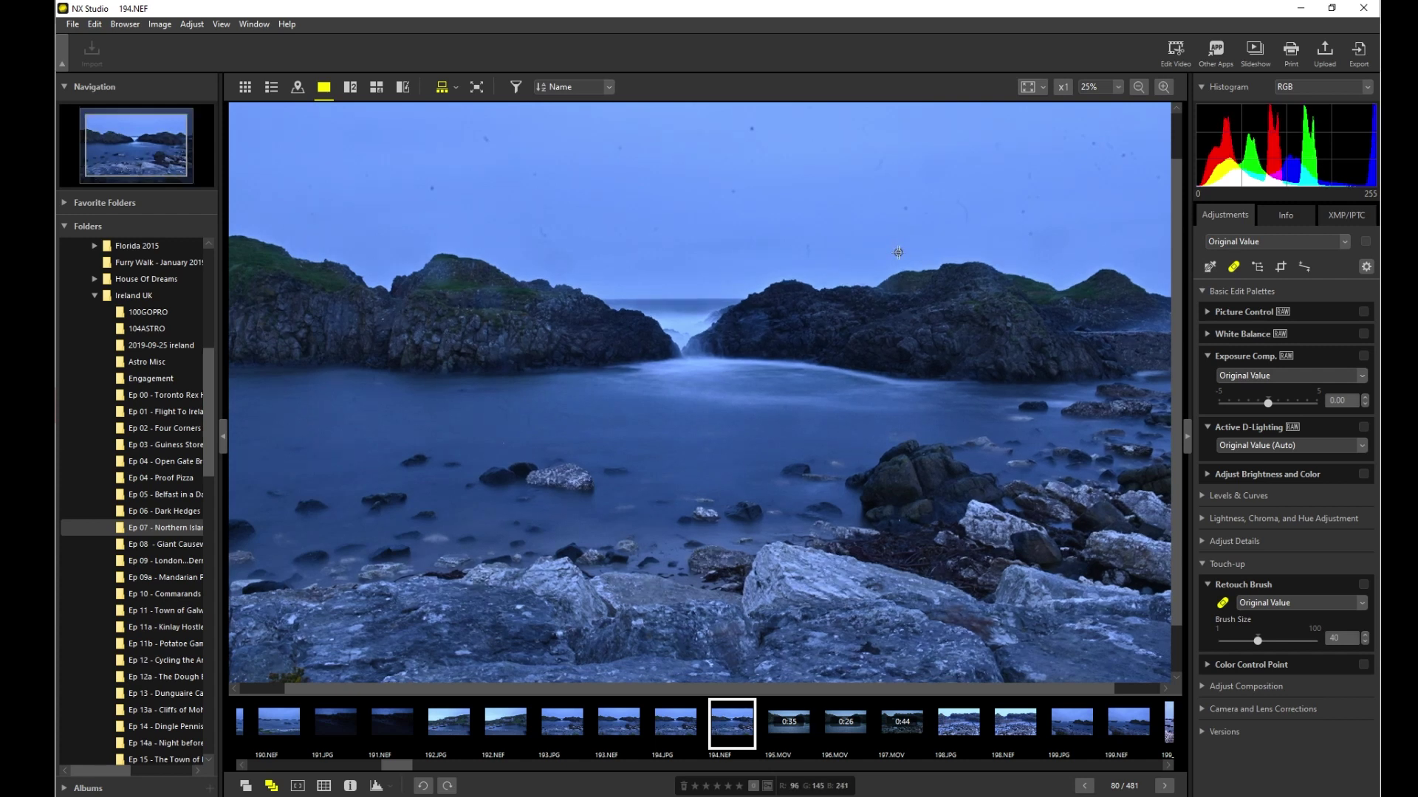
Step: Remove about ten dust spots and a streak from the sky with the Retouch Brush
left_click(486, 160)
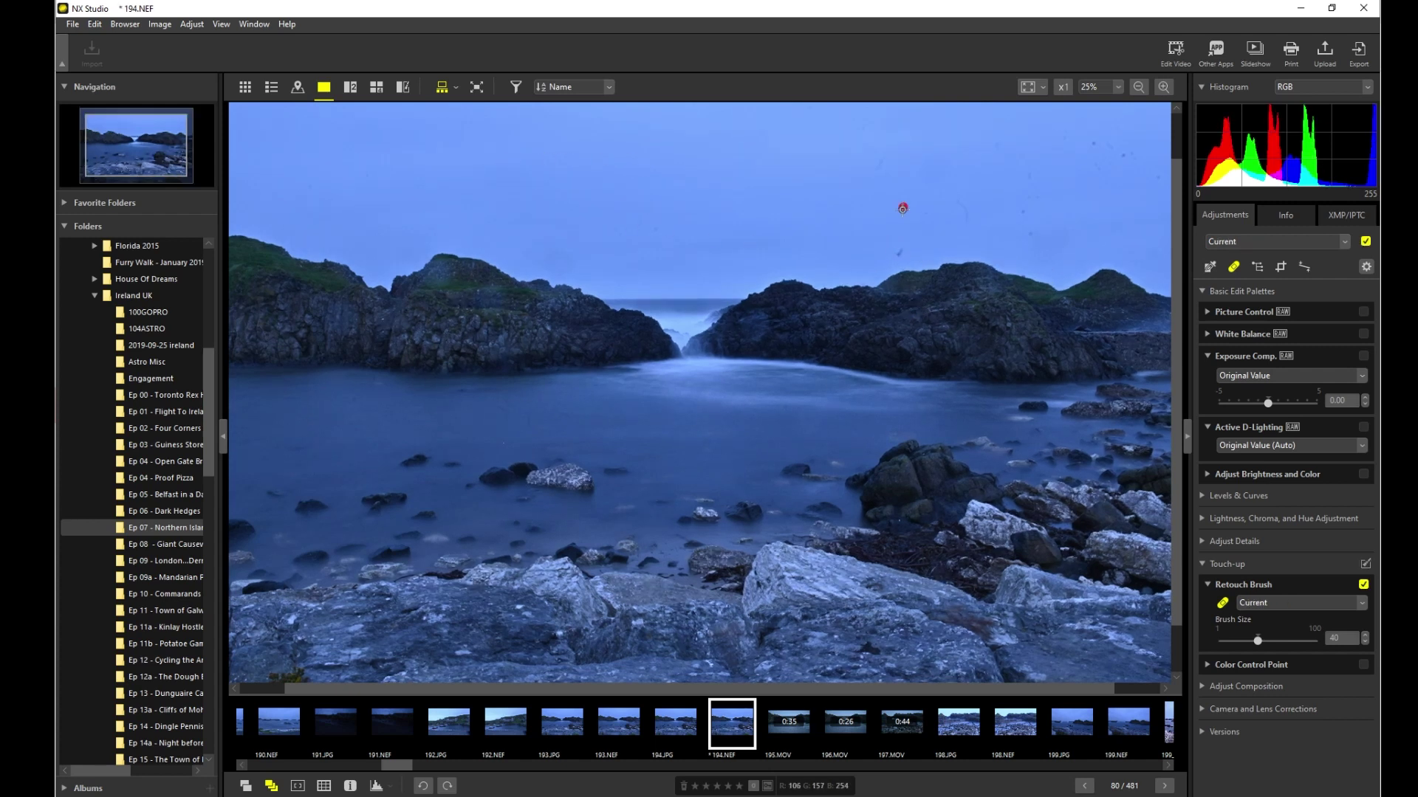
left_click(927, 212)
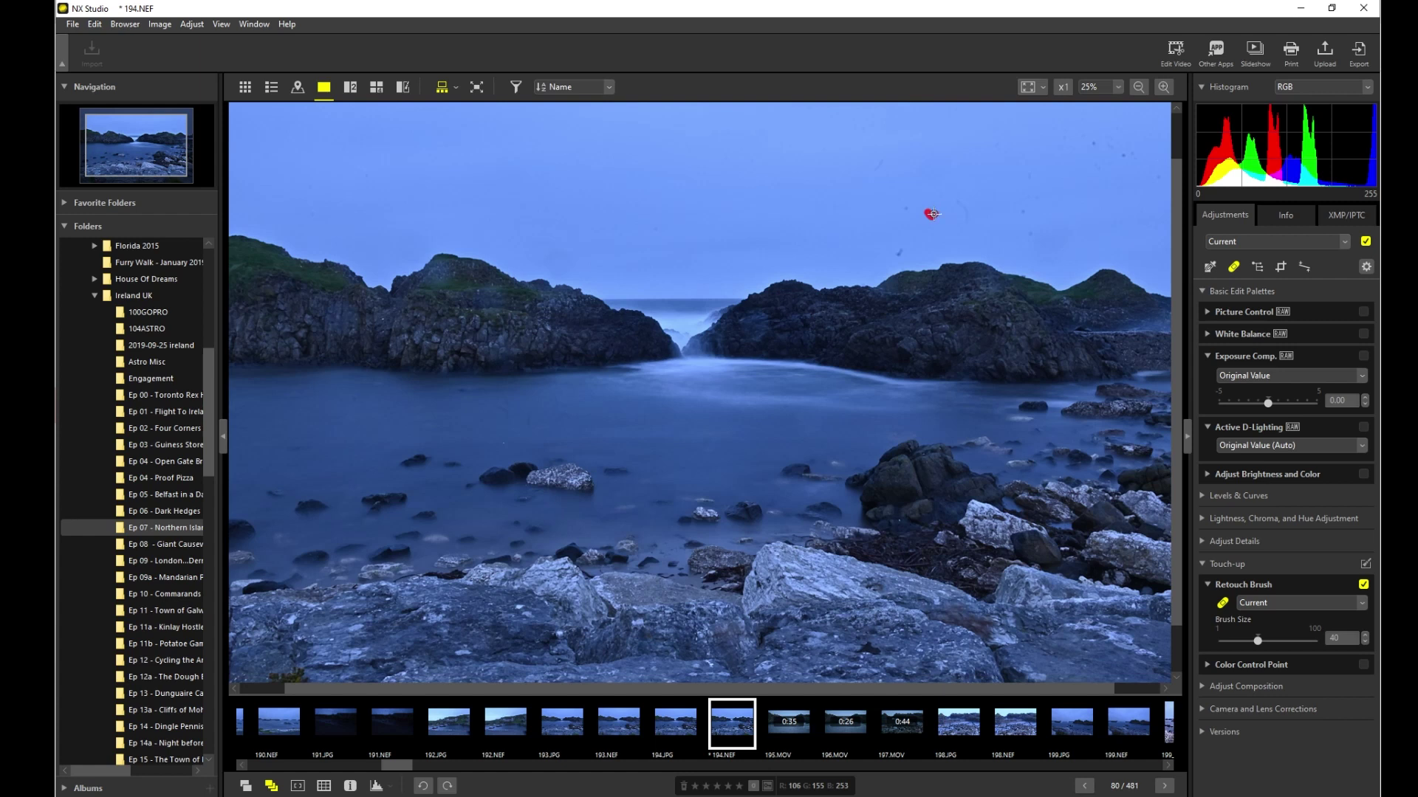
left_click(900, 252)
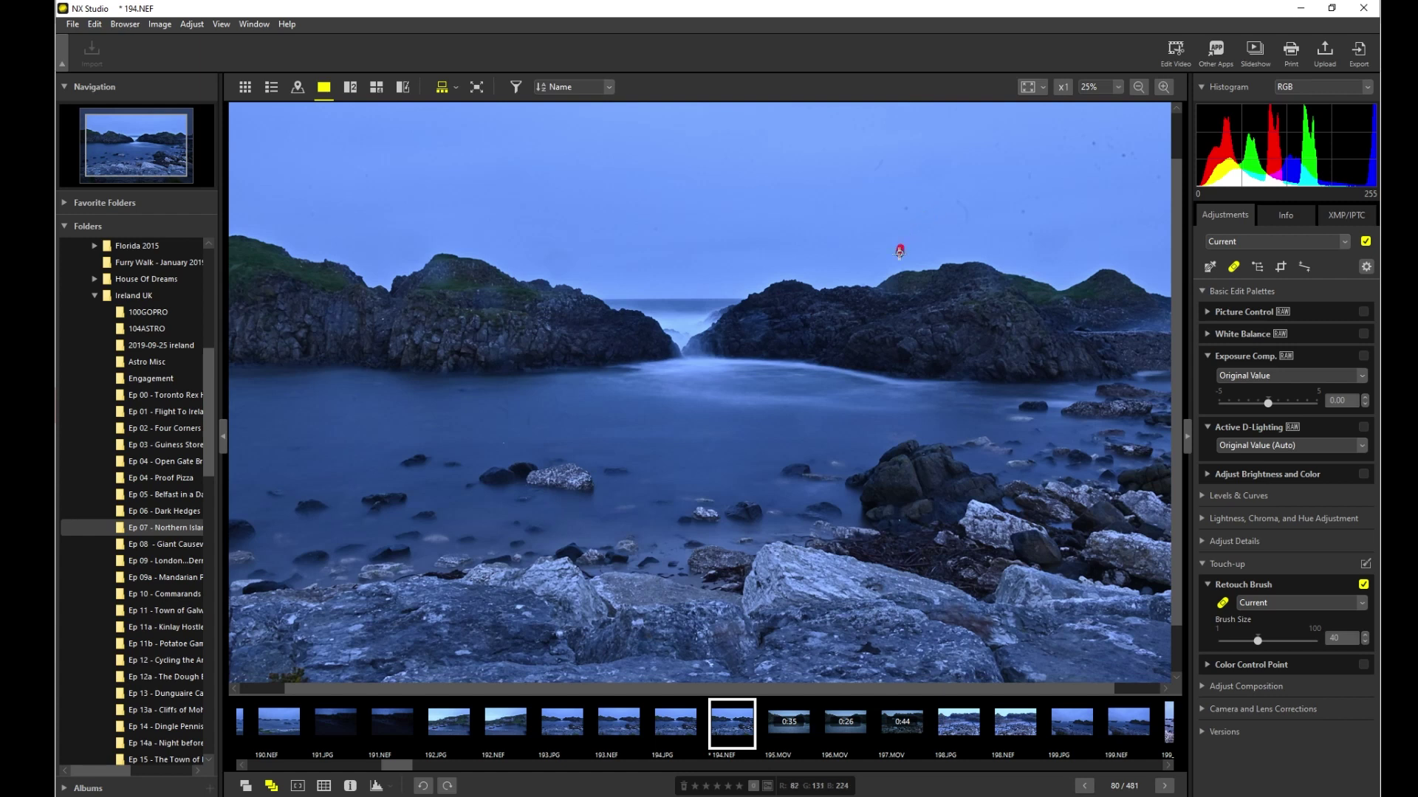
left_click(906, 211)
mouse_move(954, 194)
left_mouse_down()
mouse_move(966, 227)
mouse_move(955, 194)
left_mouse_up()
left_click(1034, 235)
left_click(1028, 180)
left_click(1019, 137)
left_click(996, 150)
mouse_move(1088, 143)
left_mouse_down()
mouse_move(1154, 169)
mouse_move(1092, 162)
mouse_move(1122, 145)
mouse_move(1102, 147)
left_mouse_up()
Step: Enlarge the retouch brush to 59 and paint out blemishes in the water and left sky
left_click_drag(1271, 642, 1275, 642)
mouse_move(529, 425)
left_mouse_down()
mouse_move(502, 406)
mouse_move(529, 411)
left_mouse_up()
left_click_drag(865, 168, 888, 173)
mouse_move(295, 233)
left_mouse_down()
mouse_move(354, 224)
mouse_move(290, 225)
mouse_move(316, 205)
mouse_move(302, 208)
mouse_move(310, 180)
left_mouse_up()
left_click(1209, 267)
Step: Try grey-point, Calculate Automatically, Auto0 and Auto1 white balance, then settle on Auto2
left_click(1264, 353)
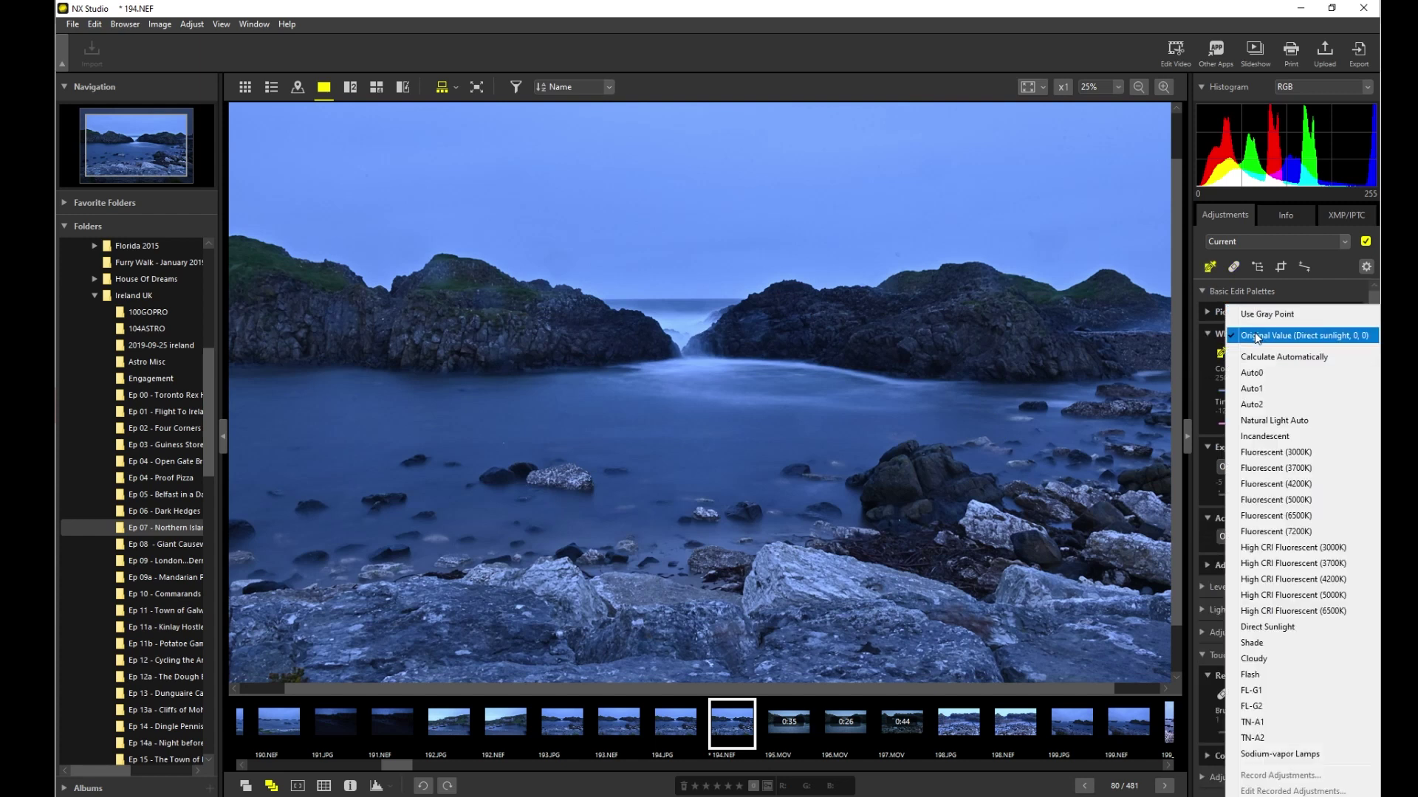
left_click(1253, 318)
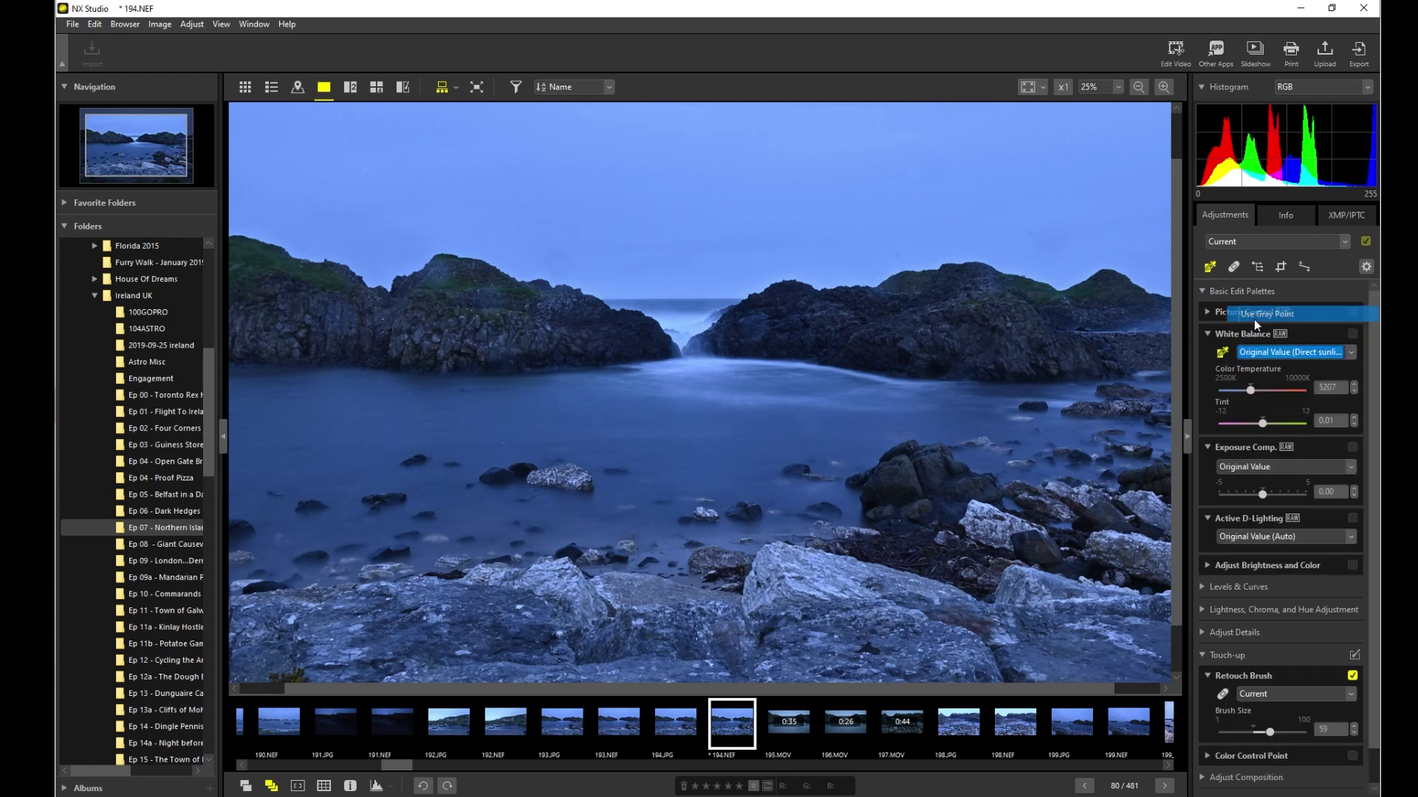
left_click(1264, 359)
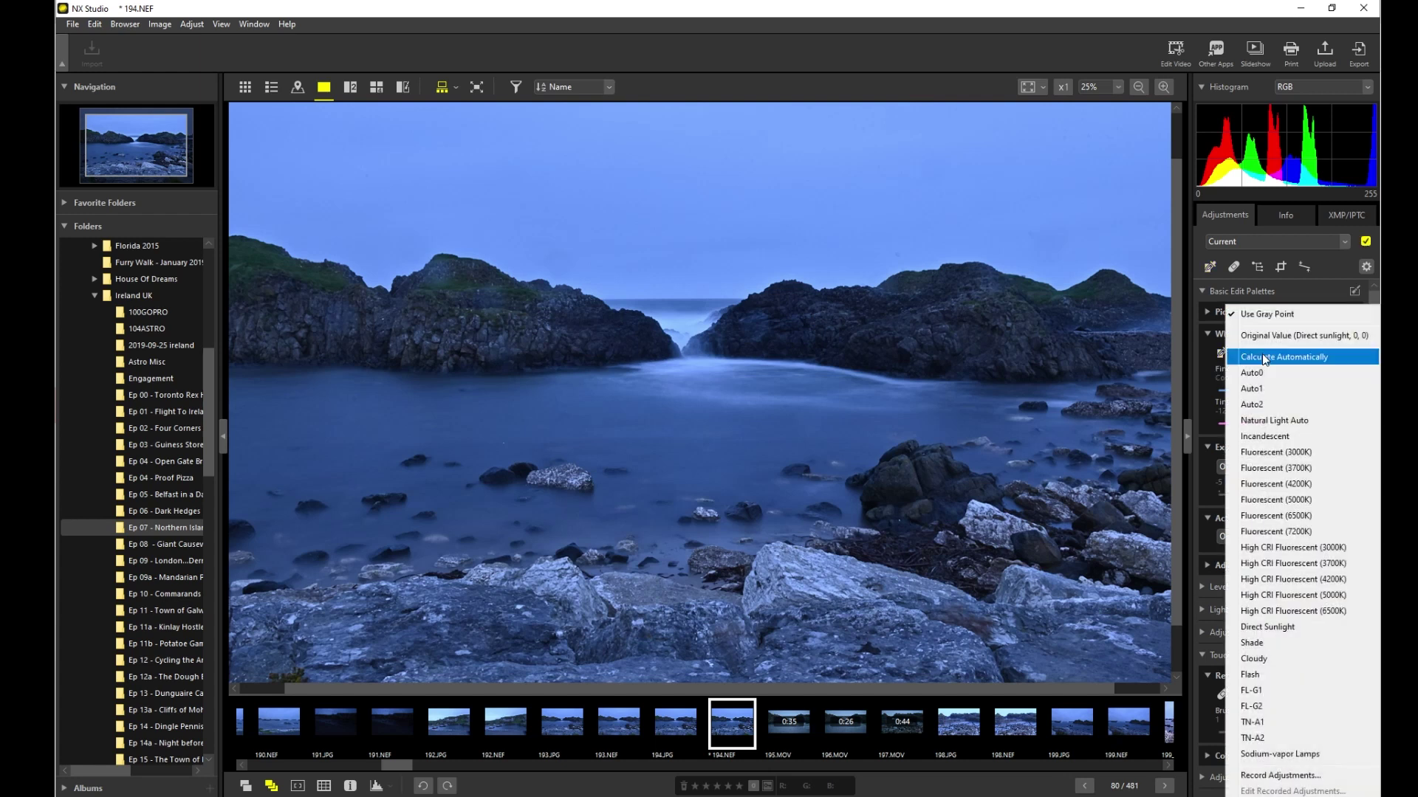
left_click(1264, 355)
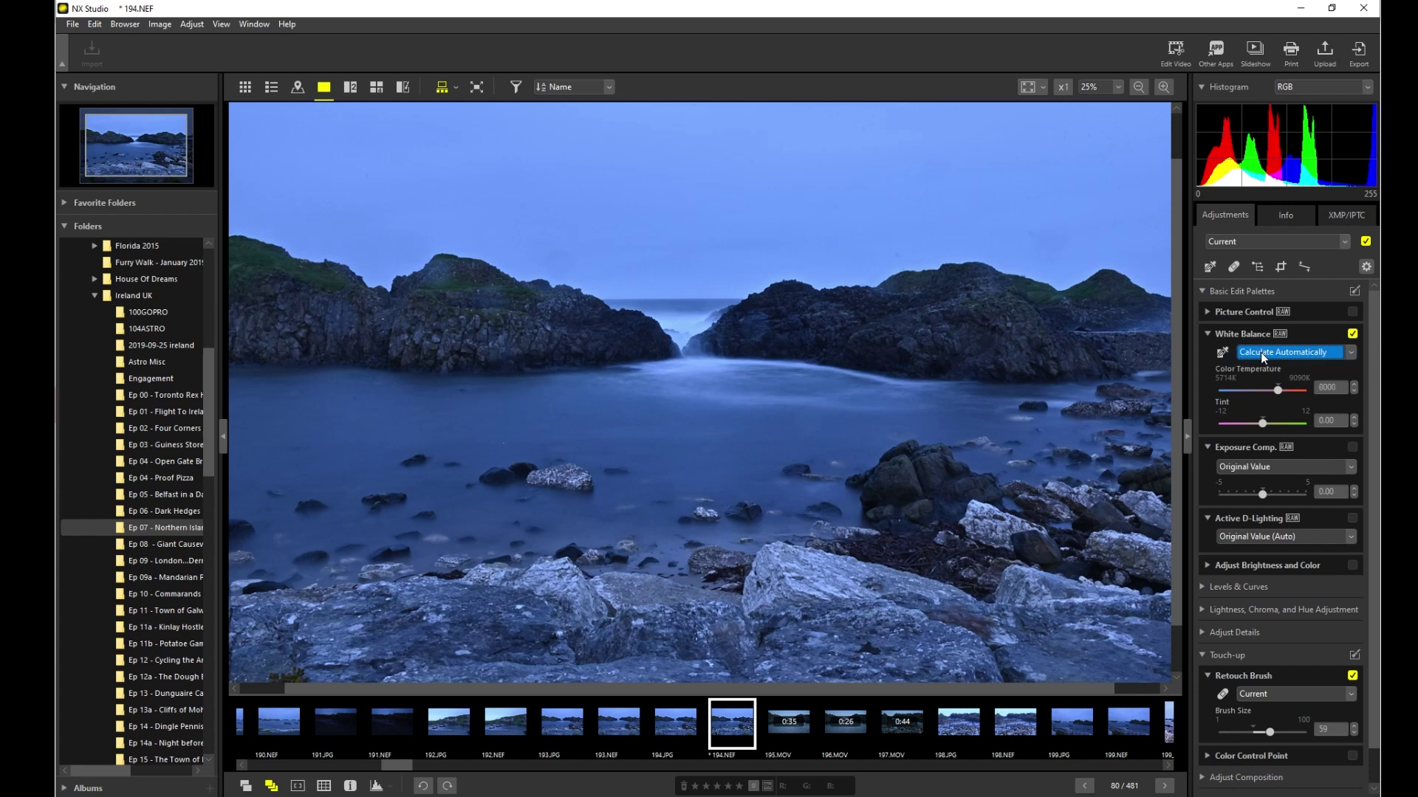
left_click(1260, 353)
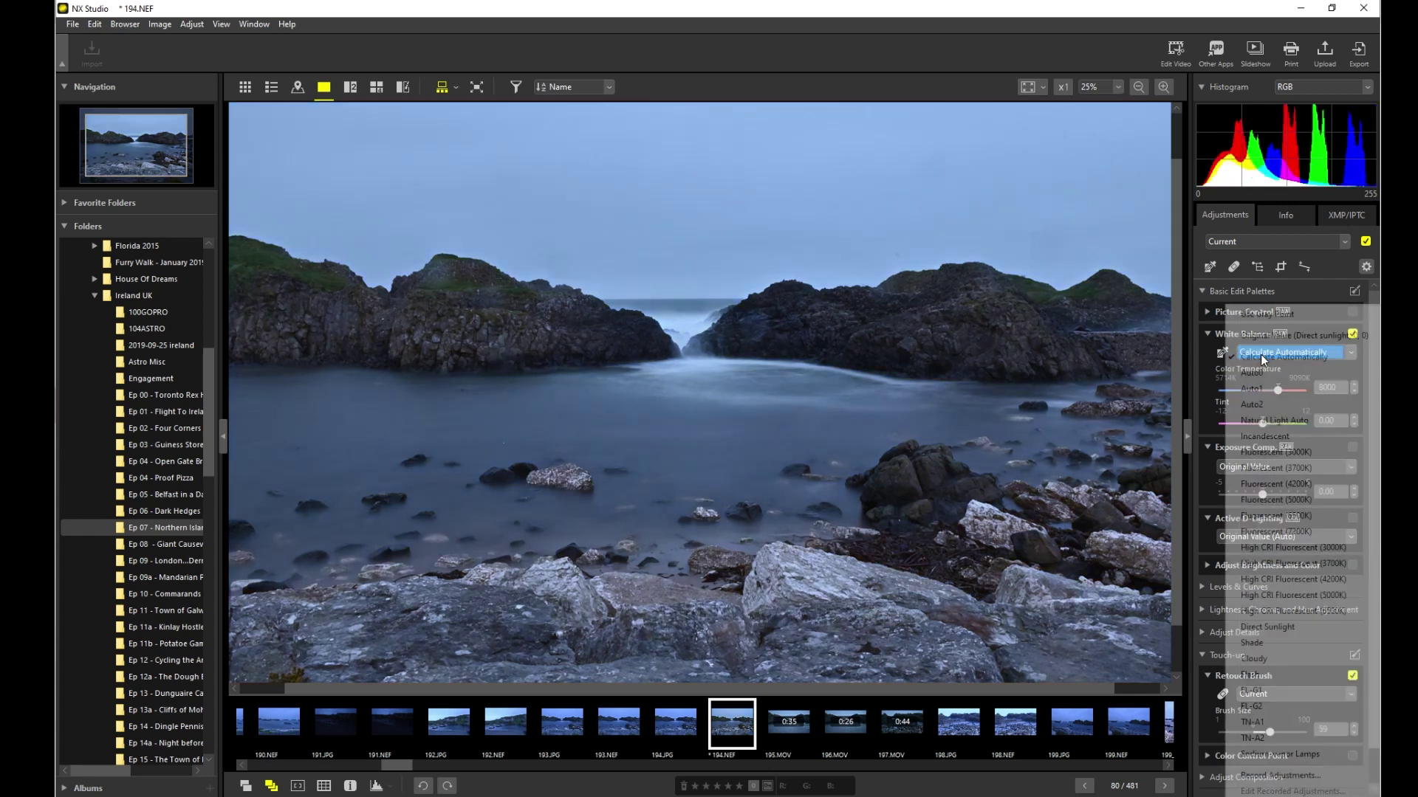
left_click(1261, 371)
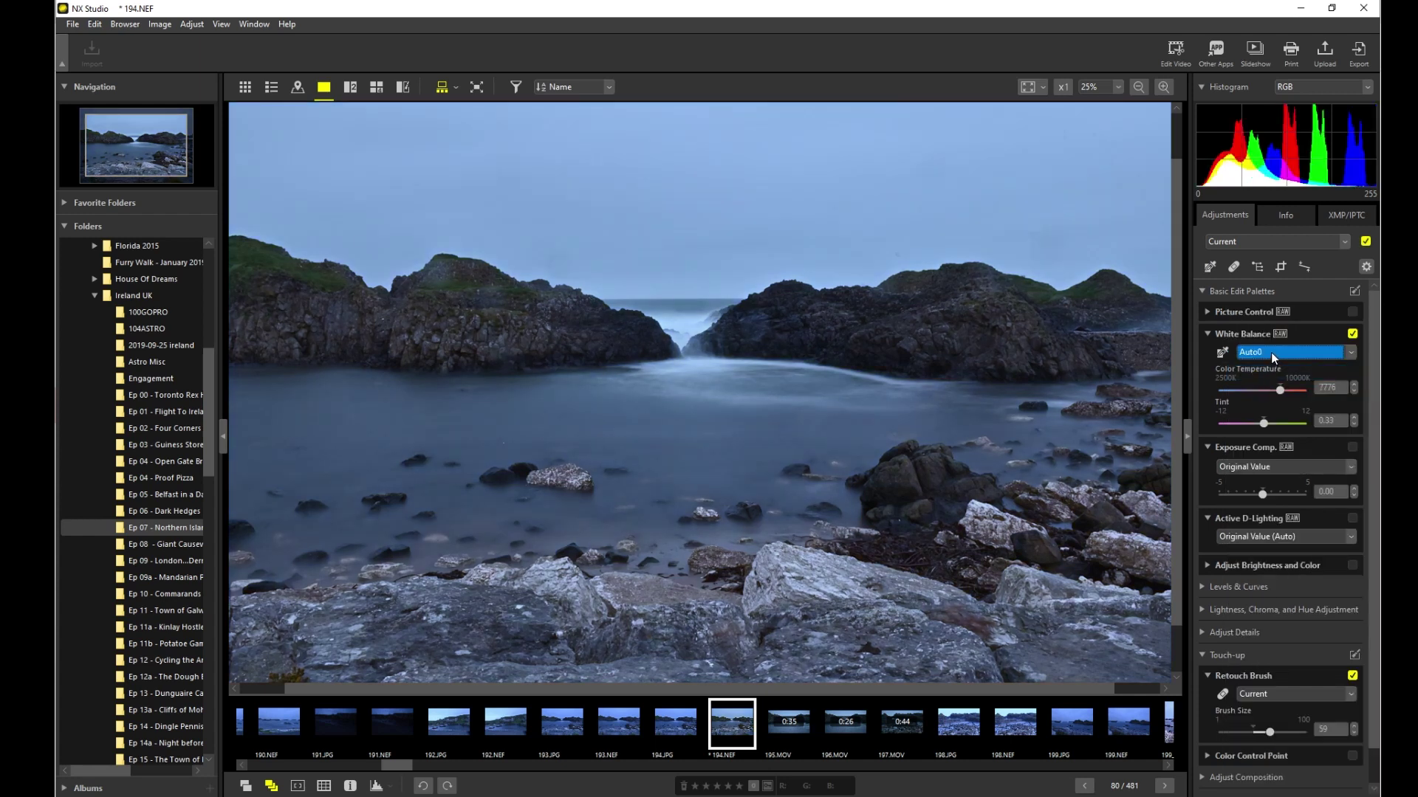
left_click(1269, 352)
left_click(1261, 386)
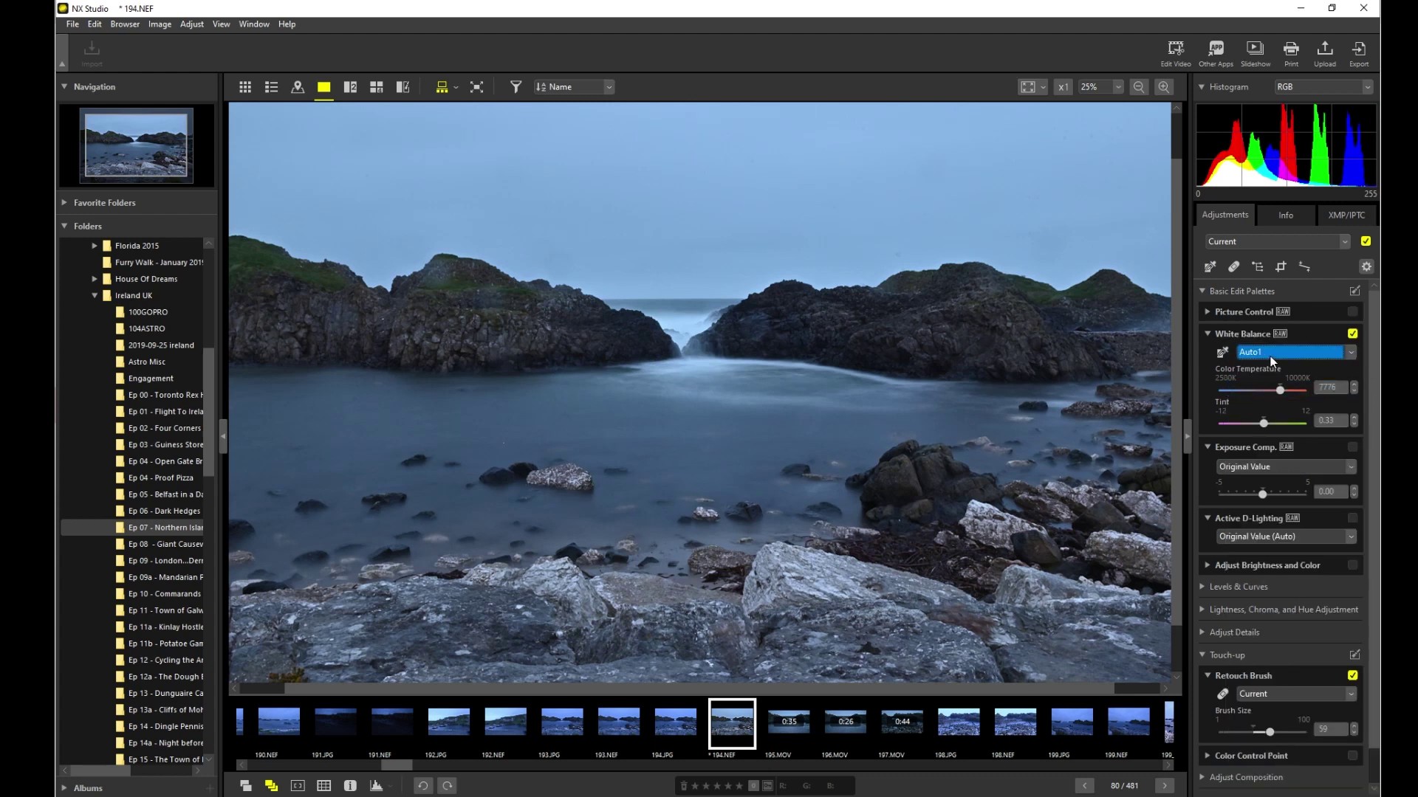
left_click(1272, 357)
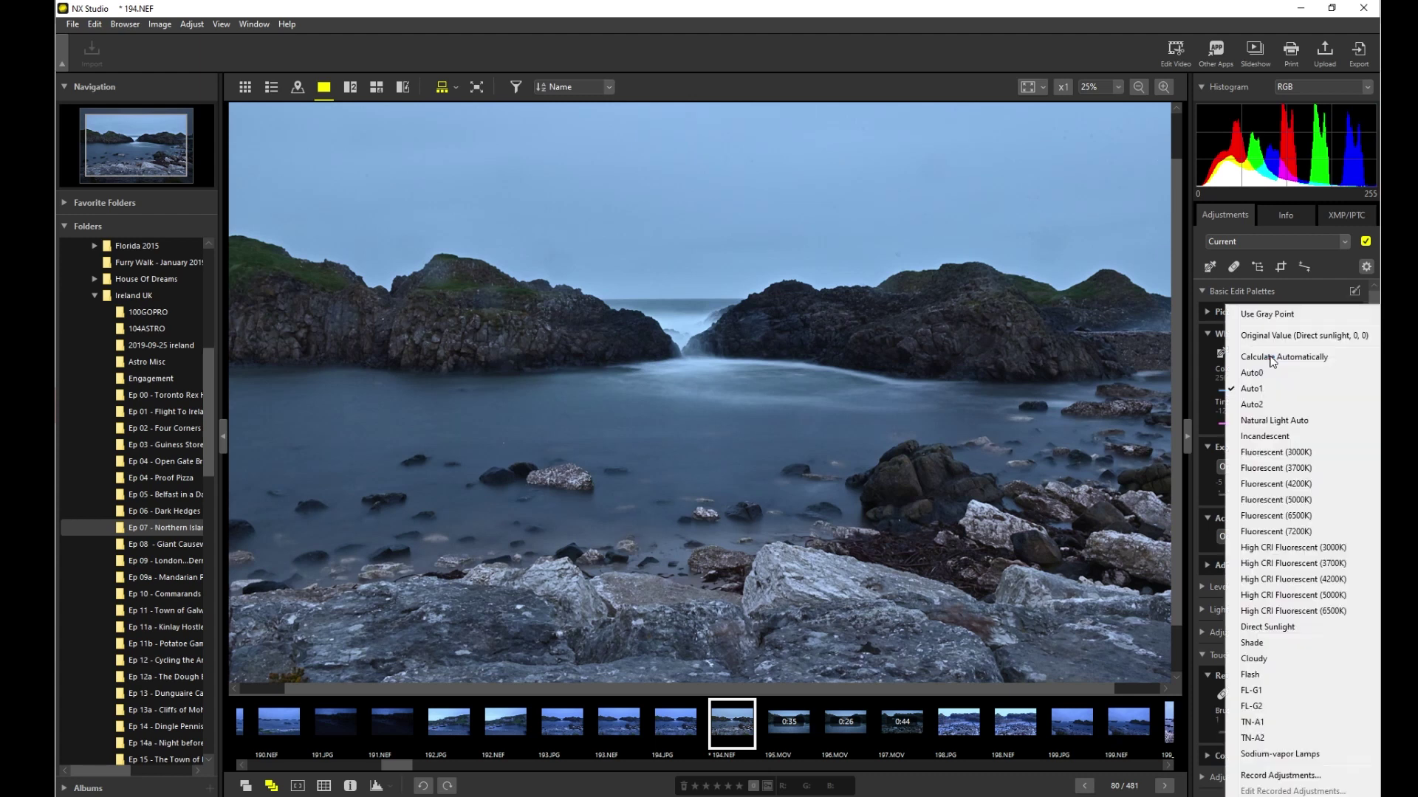
left_click(1249, 405)
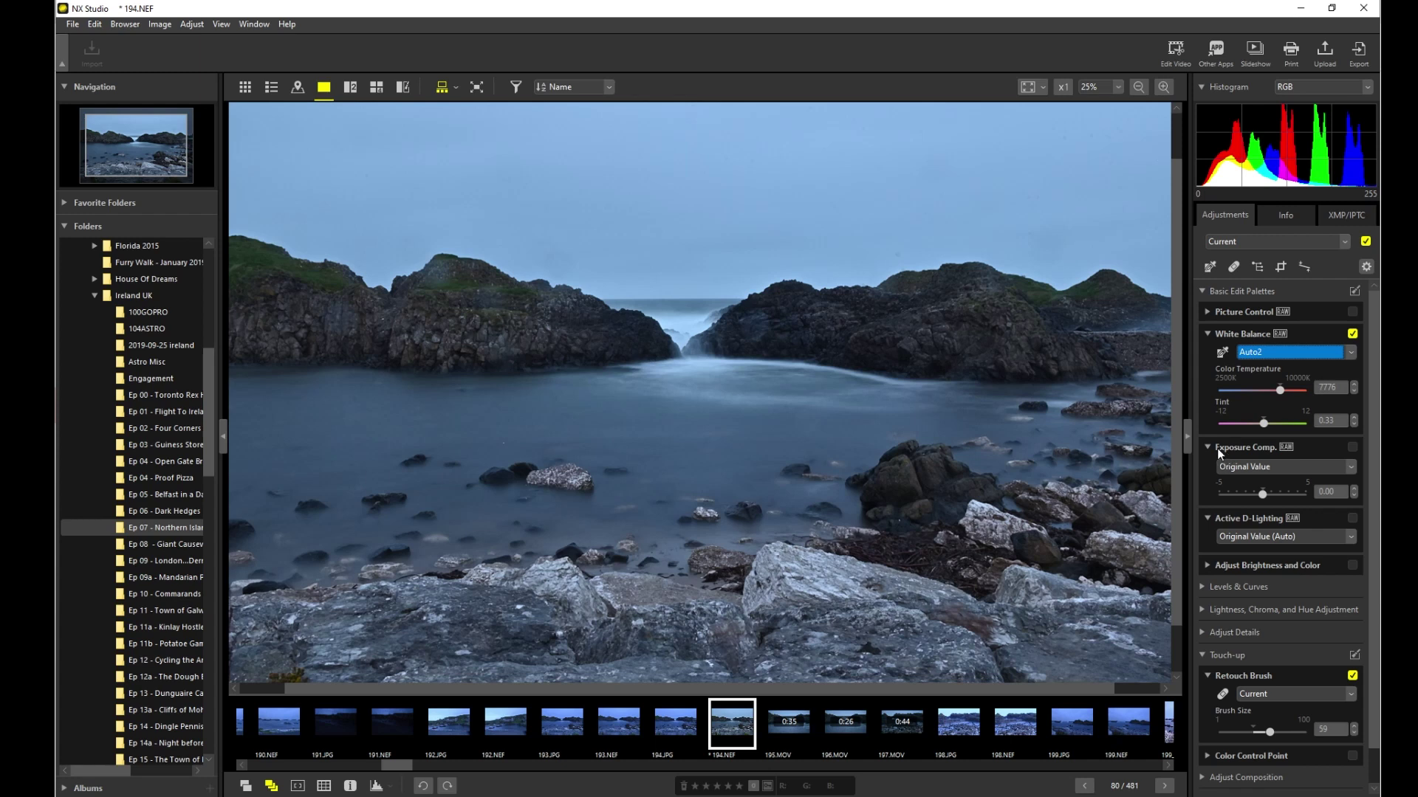
left_click_drag(1264, 493, 1252, 493)
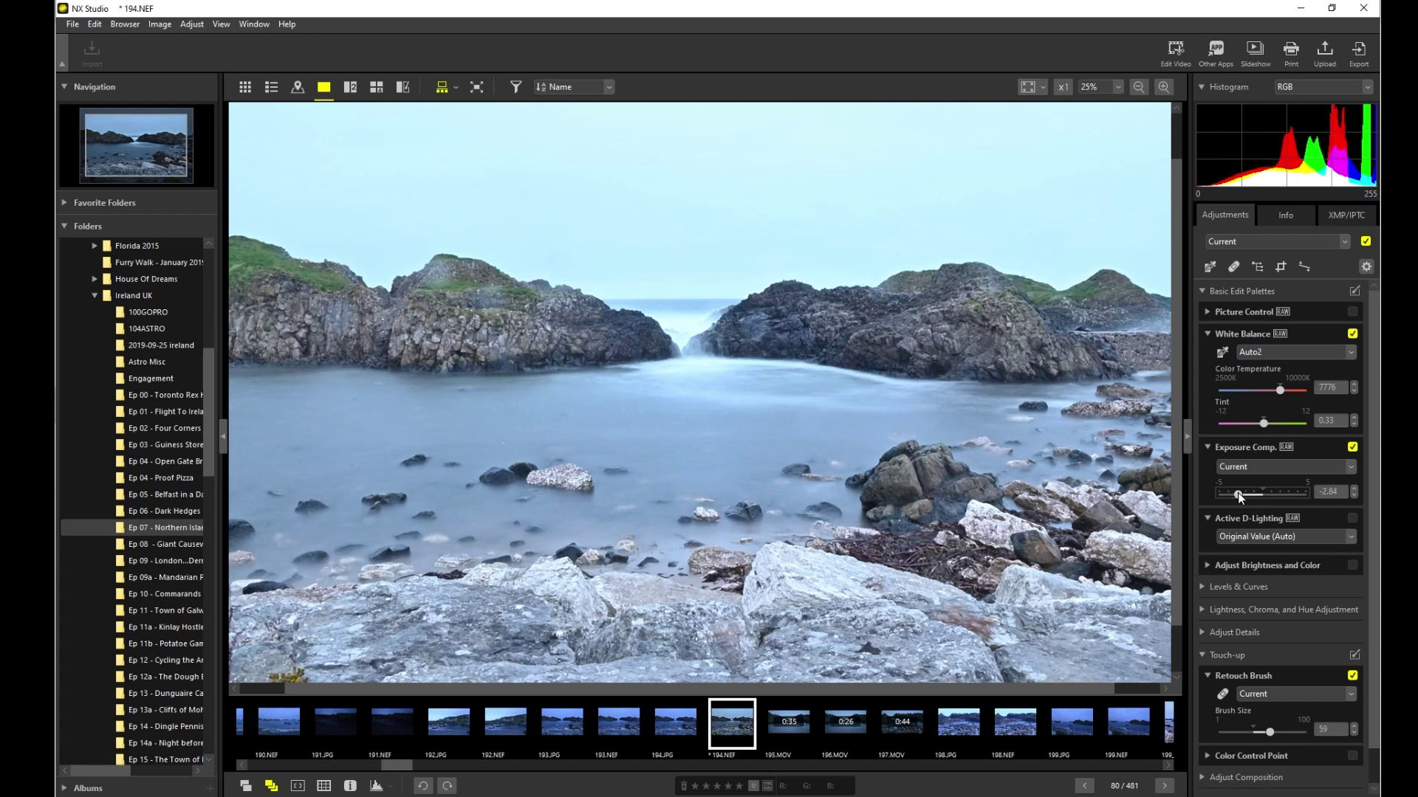
Step: Set exposure compensation to 0.36 after trying about -1.80, 1.88 and 0.84
left_click_drag(1238, 493, 1248, 495)
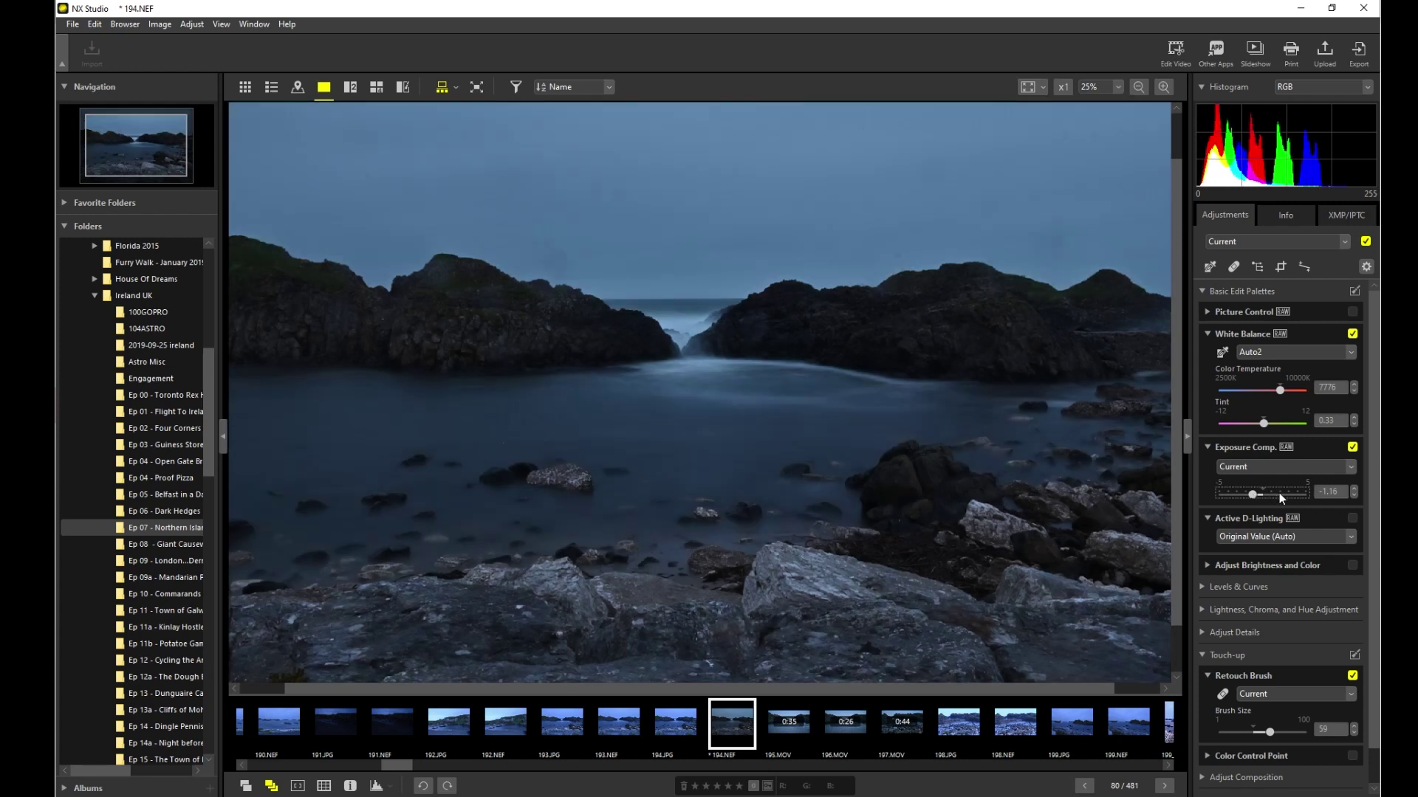
left_click(1279, 493)
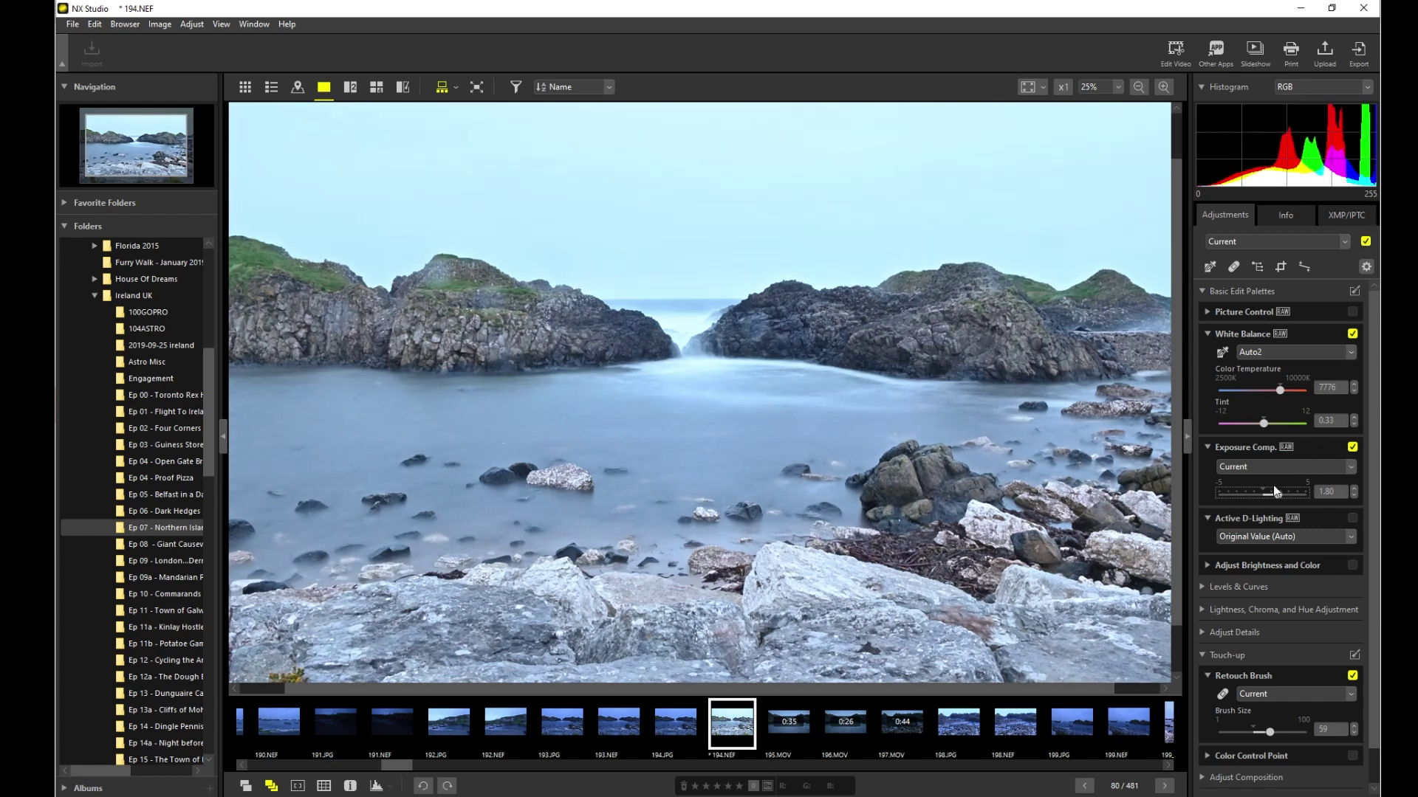
left_click_drag(1276, 494, 1270, 496)
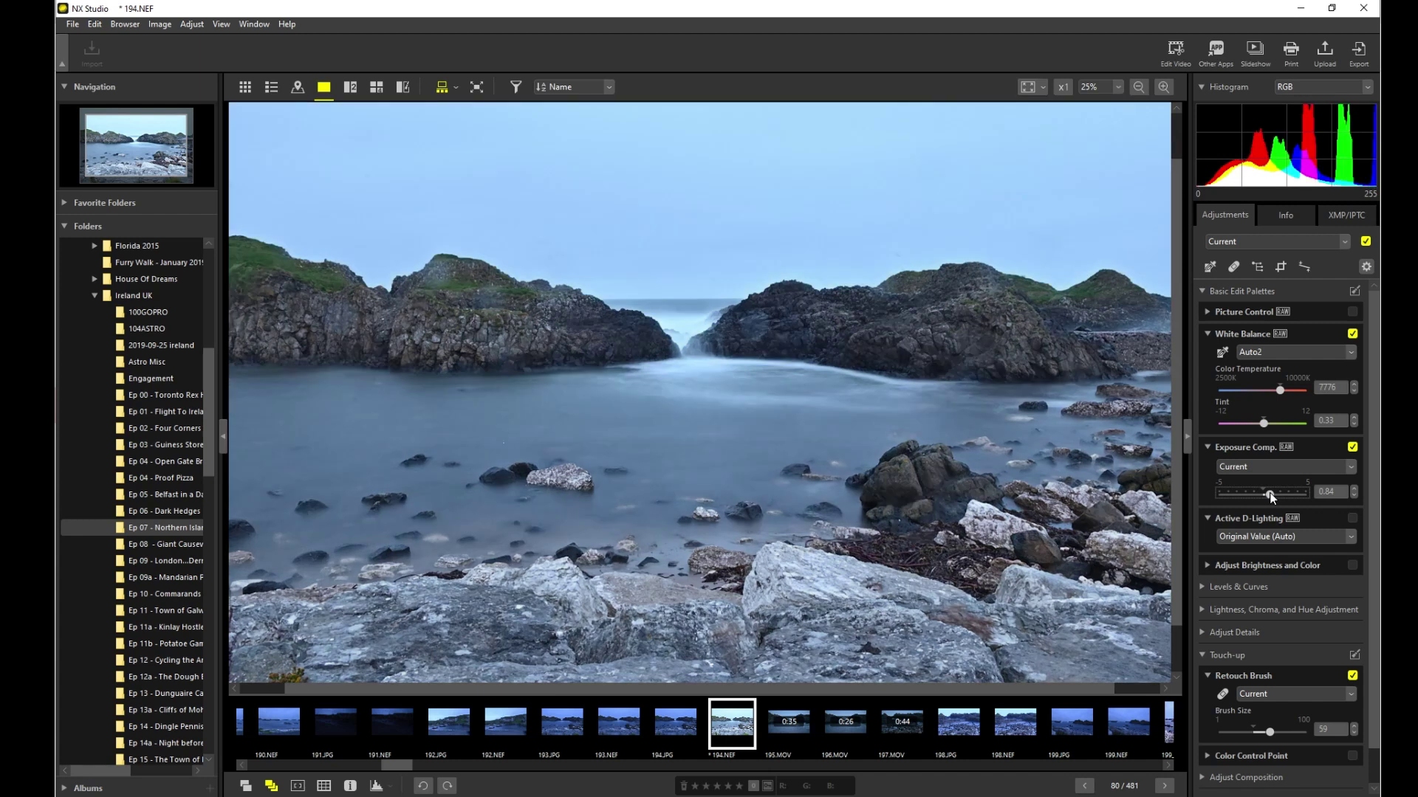
left_click_drag(1270, 497, 1265, 494)
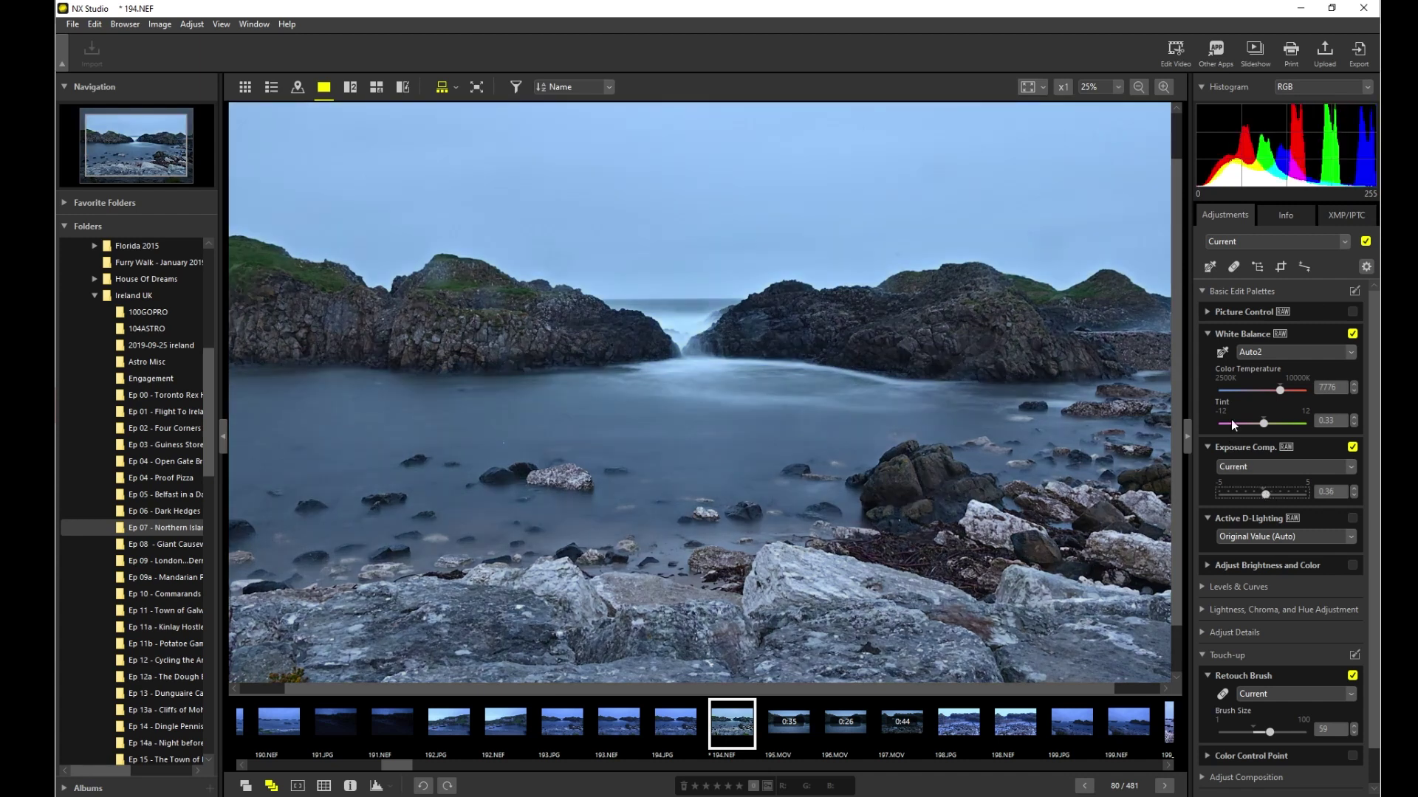
Step: Set Active D-Lighting to High
left_click(1239, 534)
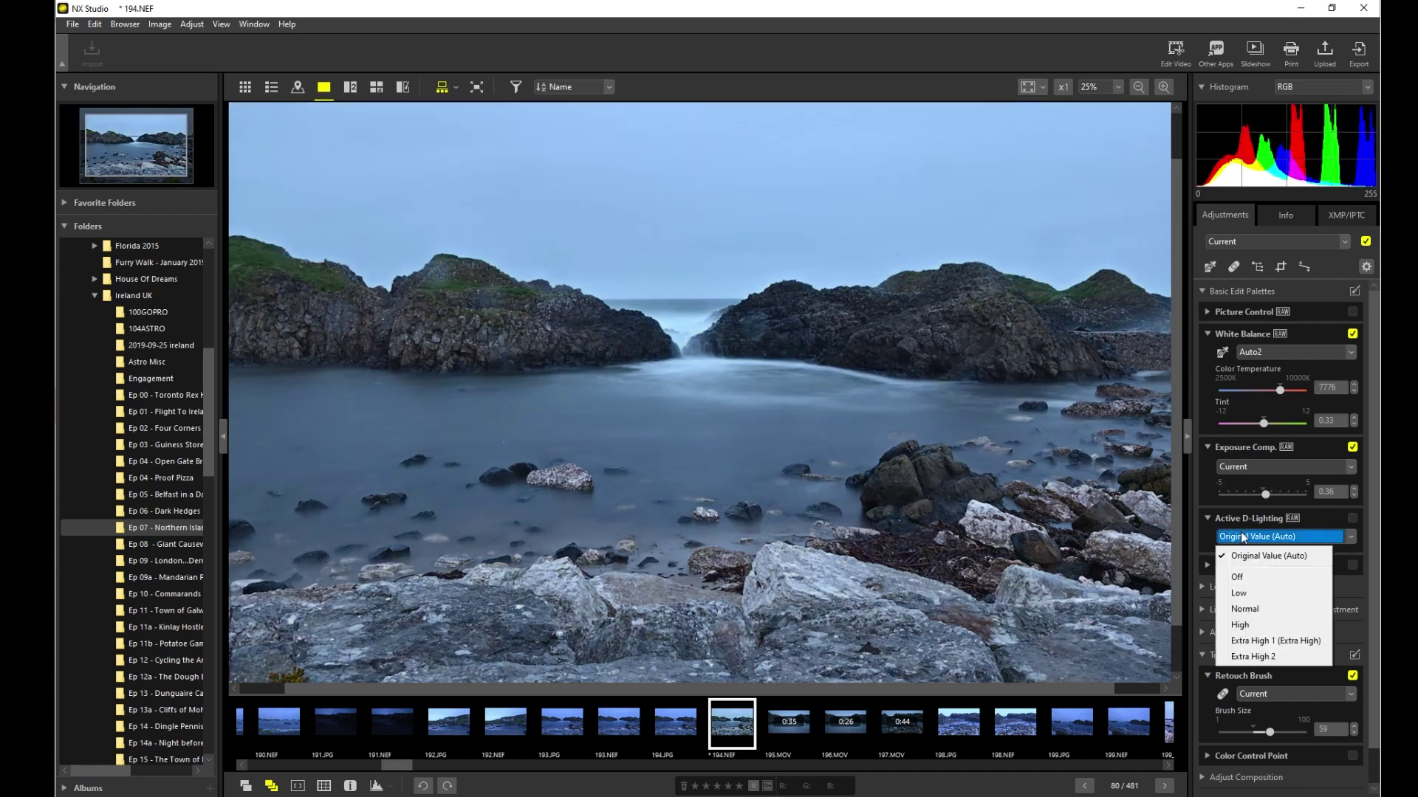
left_click(1250, 626)
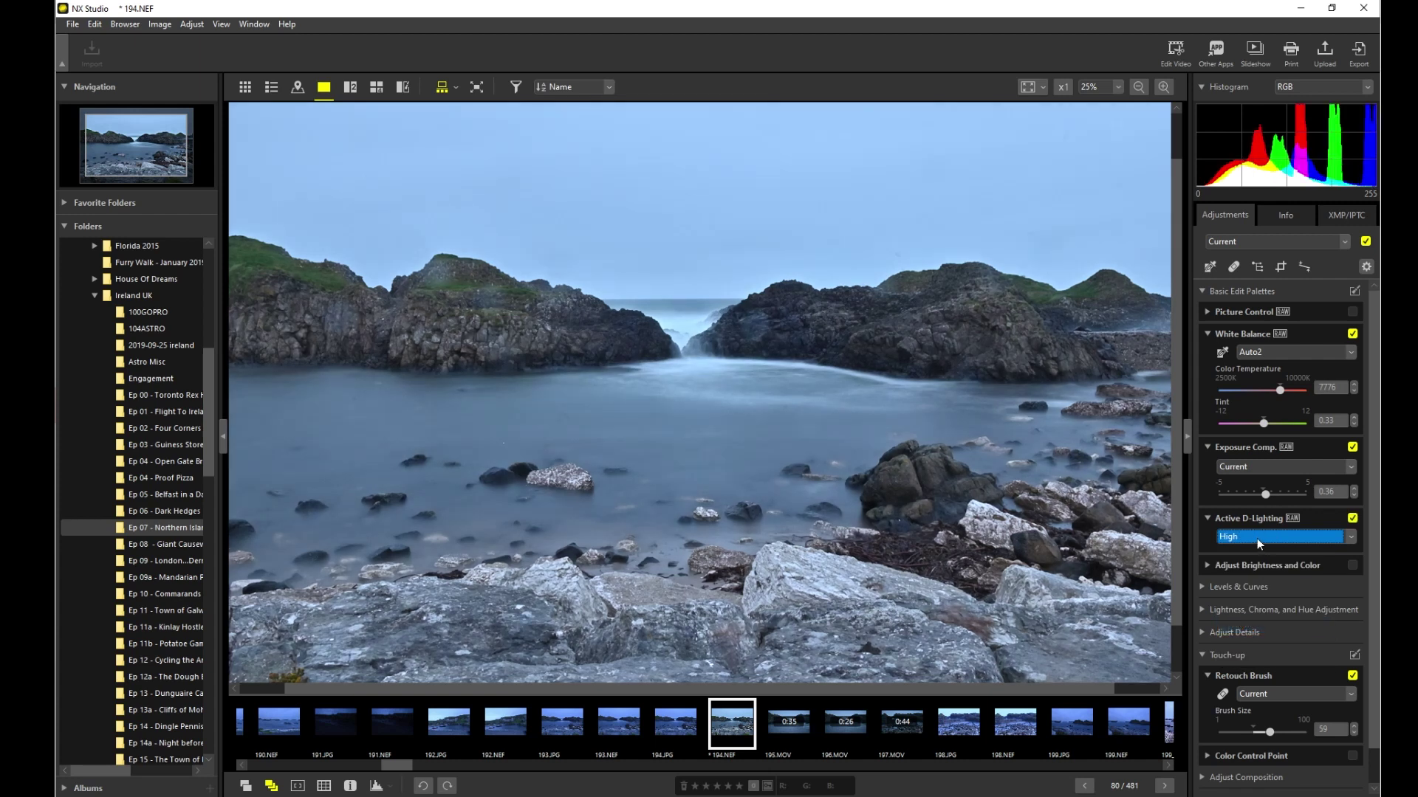
left_click(1257, 539)
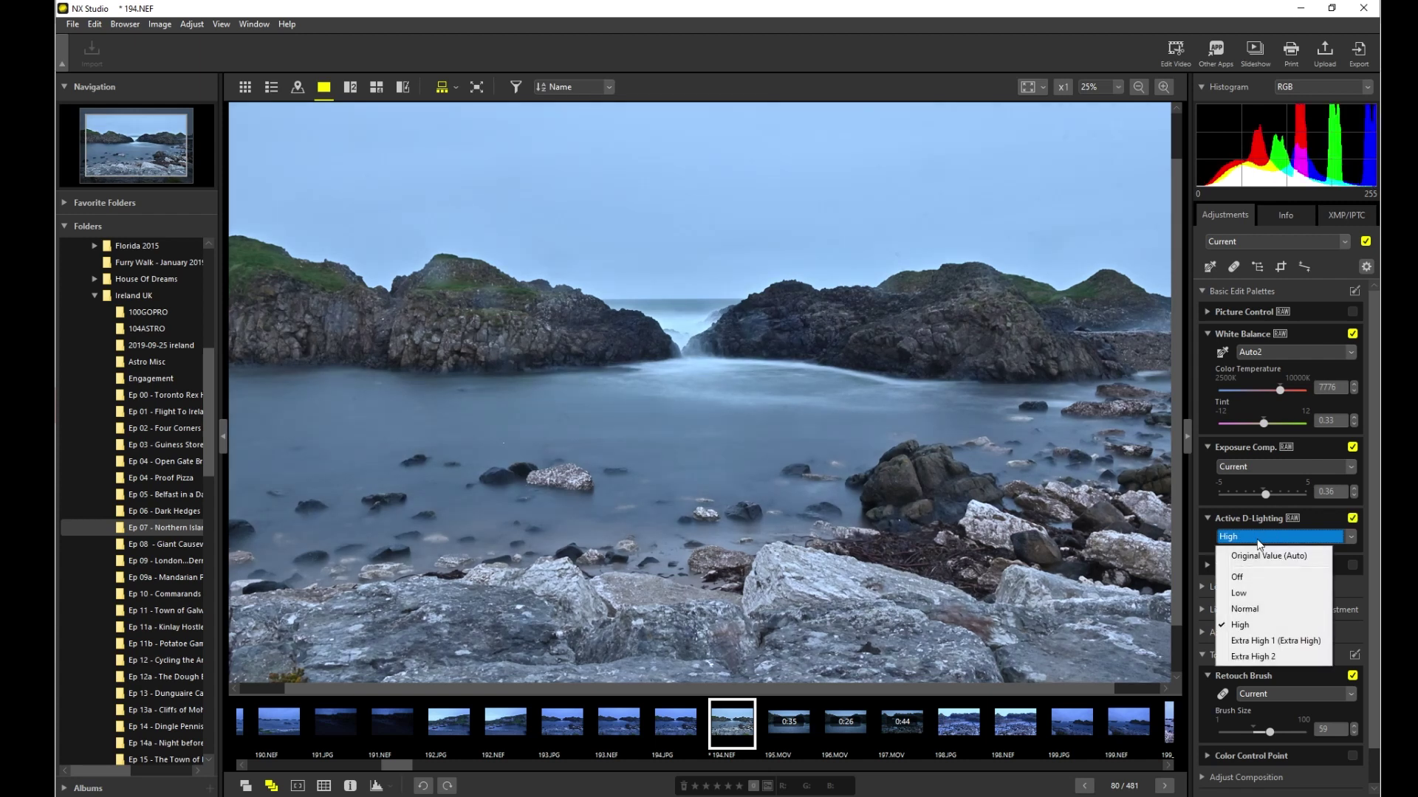
left_click(1259, 539)
left_click(1259, 539)
left_click(1204, 514)
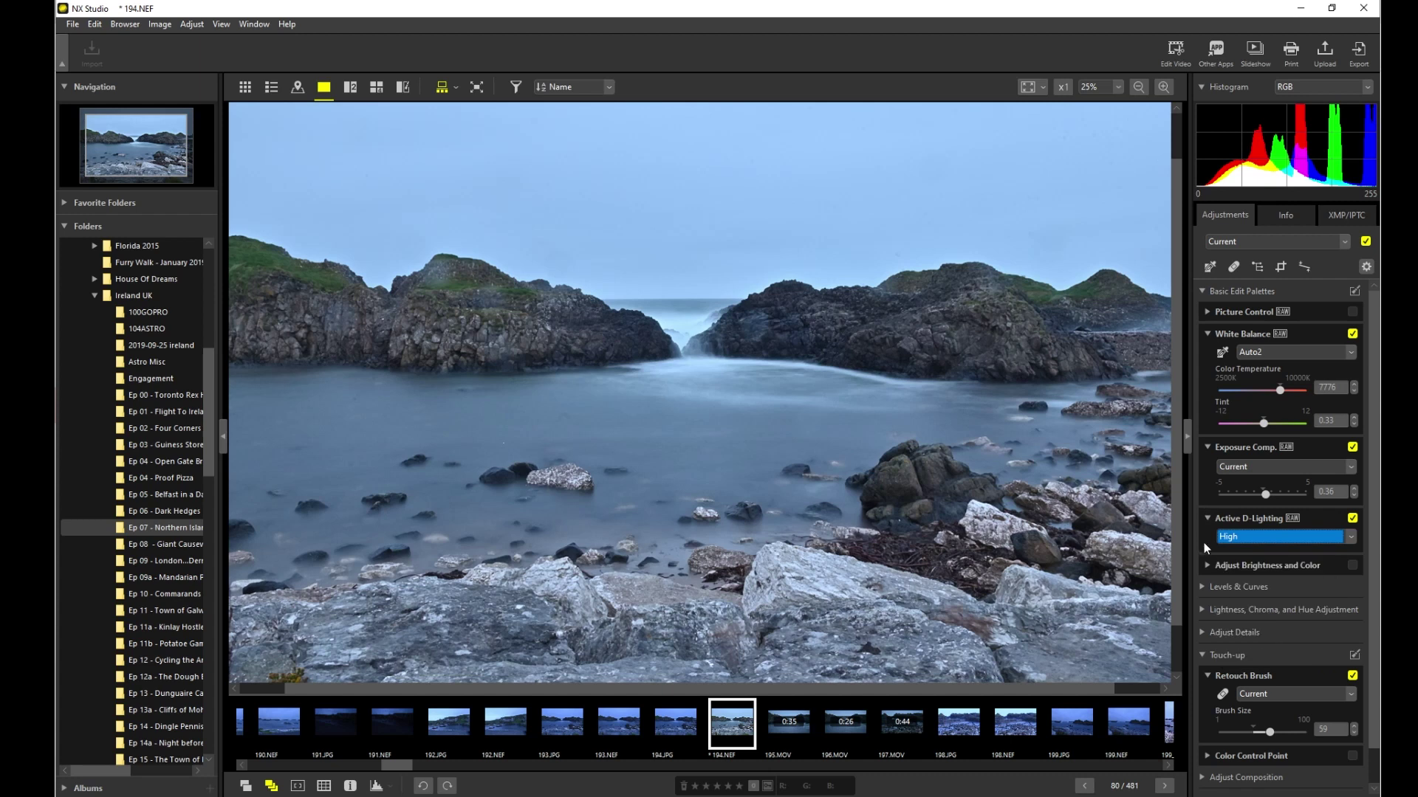
Step: Expand the brightness and Picture Control settings and scroll through the Basic Edit palettes to Touch-up
left_click(1207, 565)
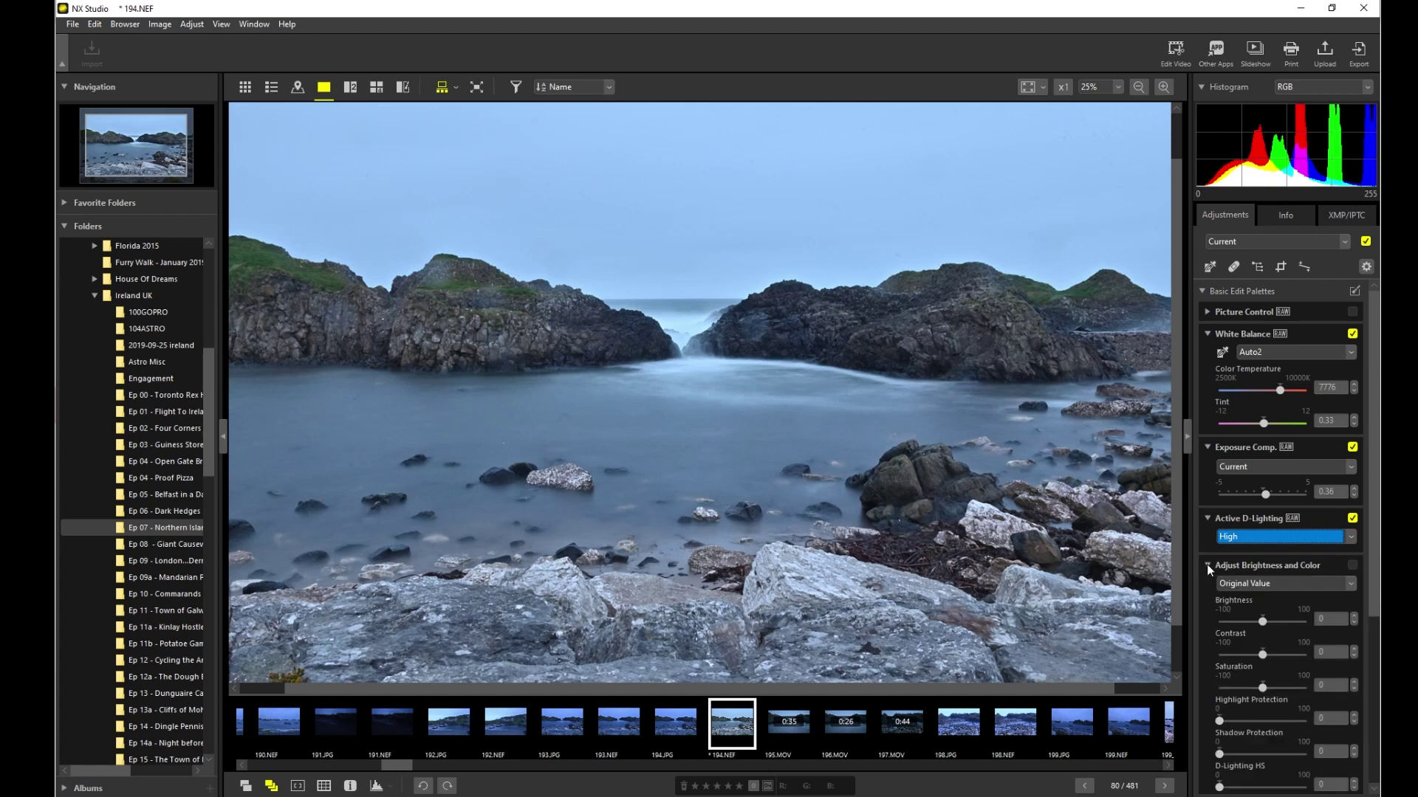
scroll(1255, 502, "down", 2)
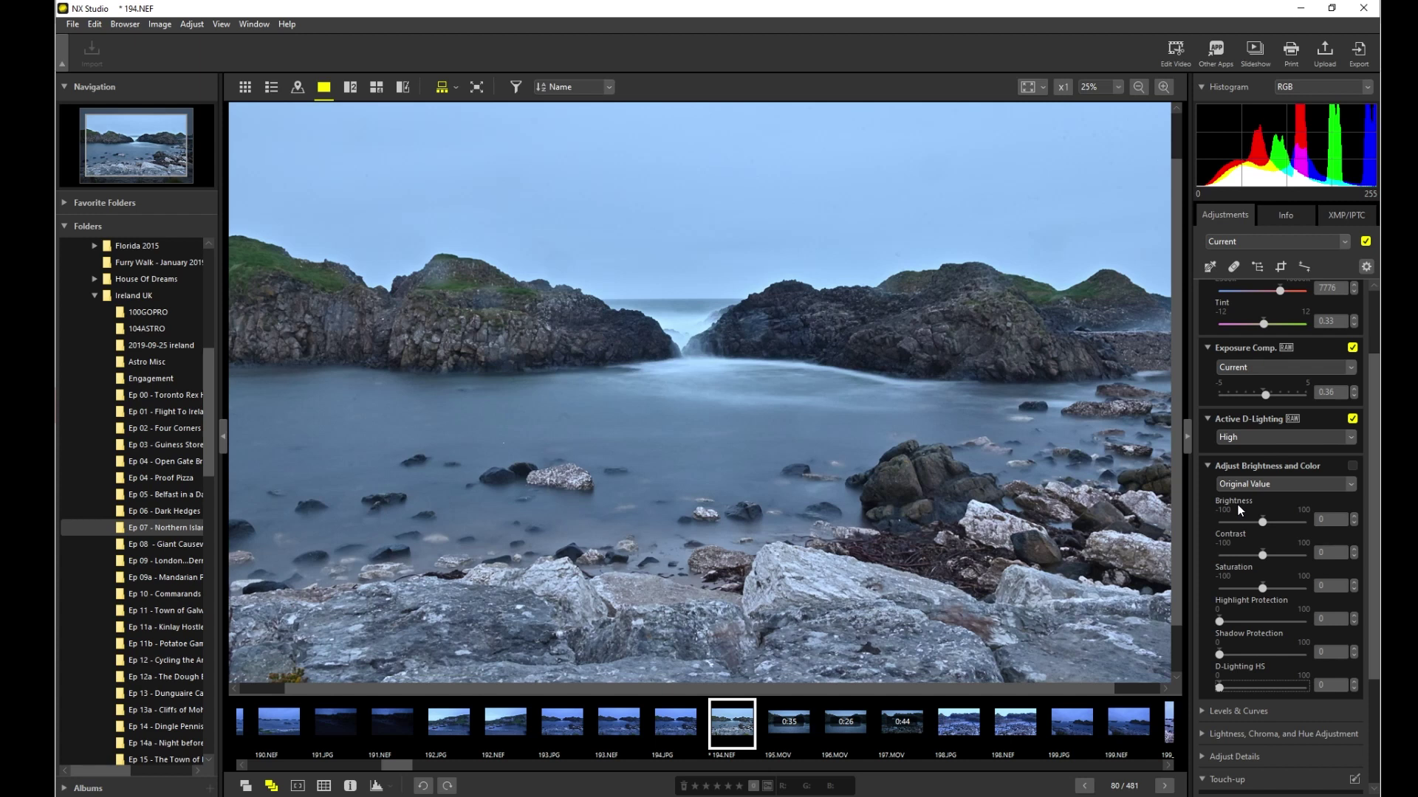
scroll(1240, 510, "down", 1)
scroll(1224, 623, "down", 1)
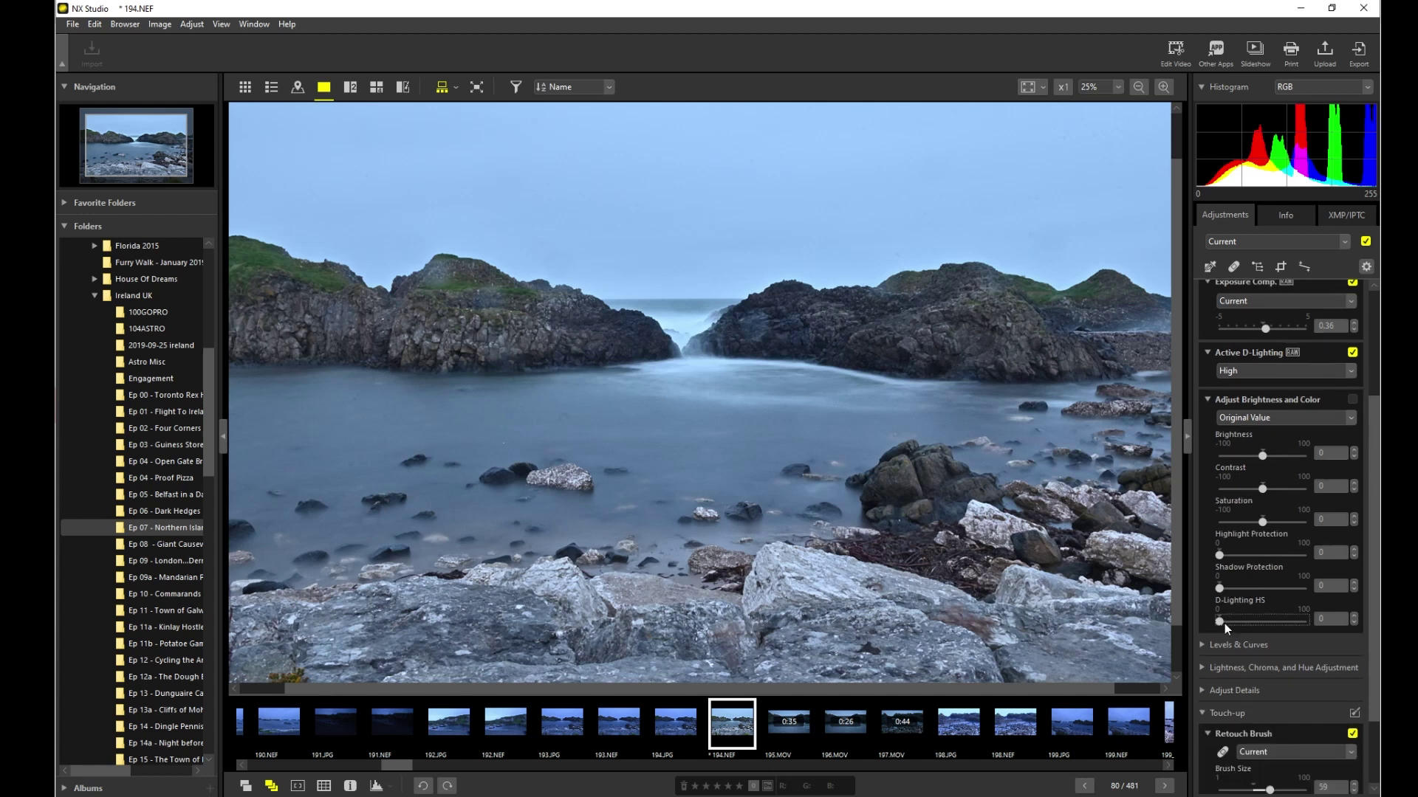
scroll(1224, 511, "up", 4)
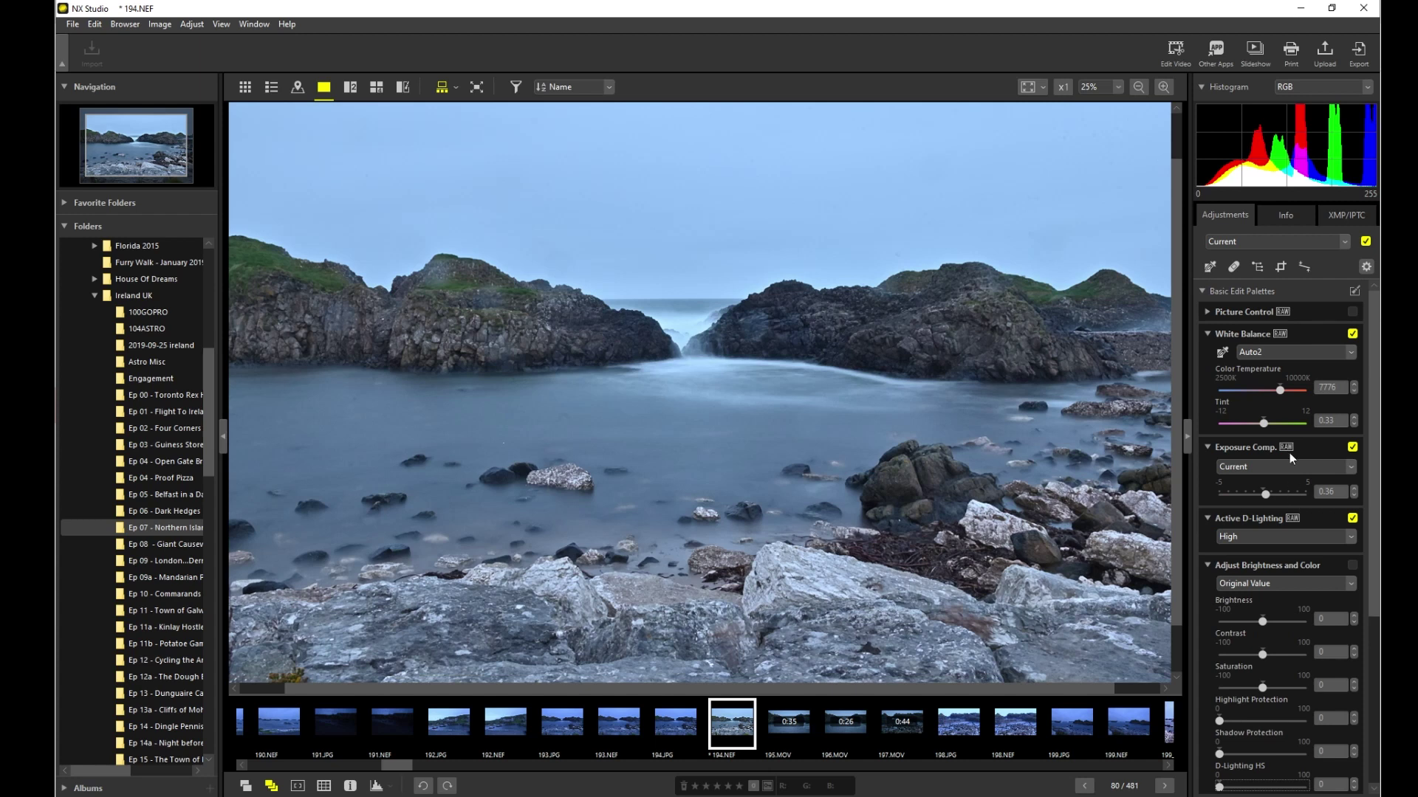
left_click(1208, 313)
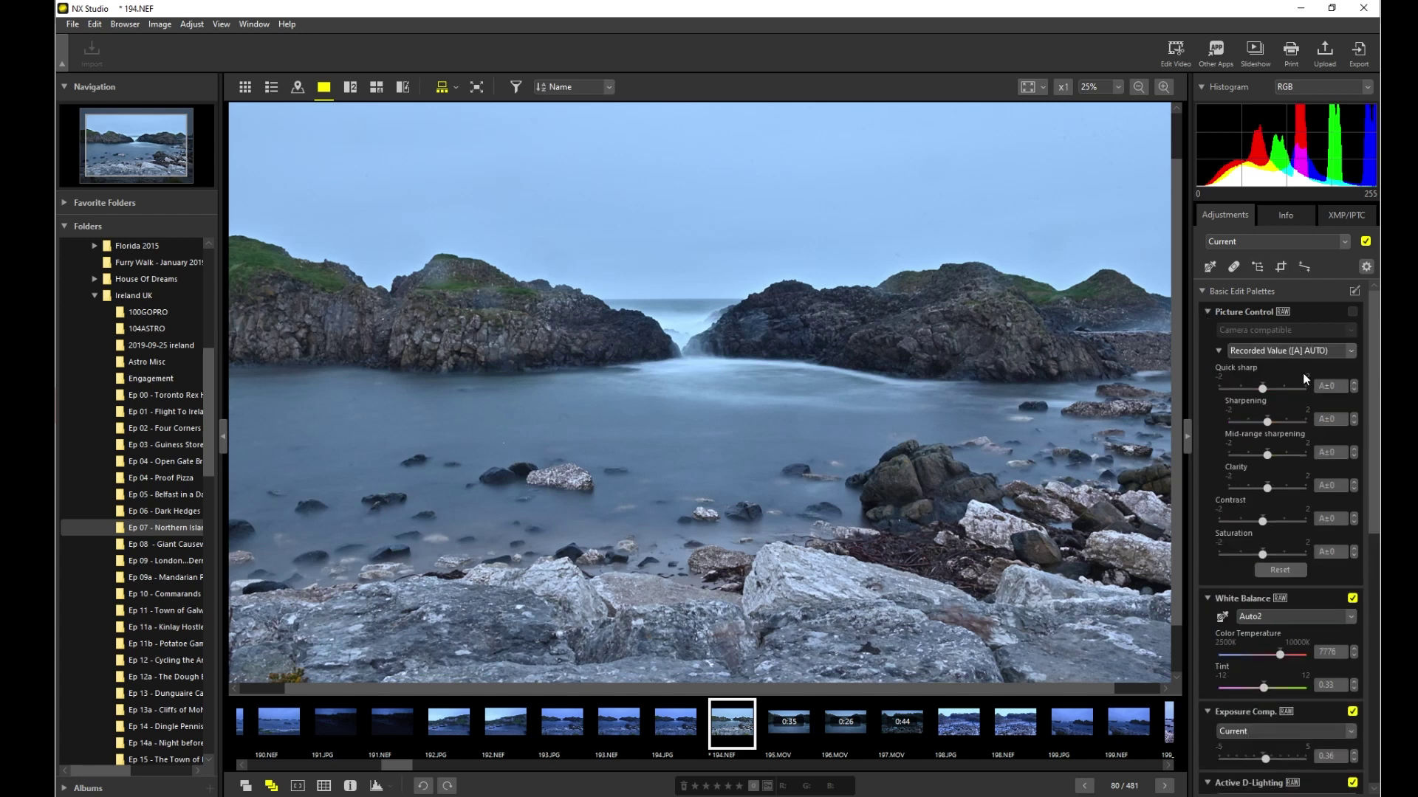
scroll(1208, 604, "down", 4)
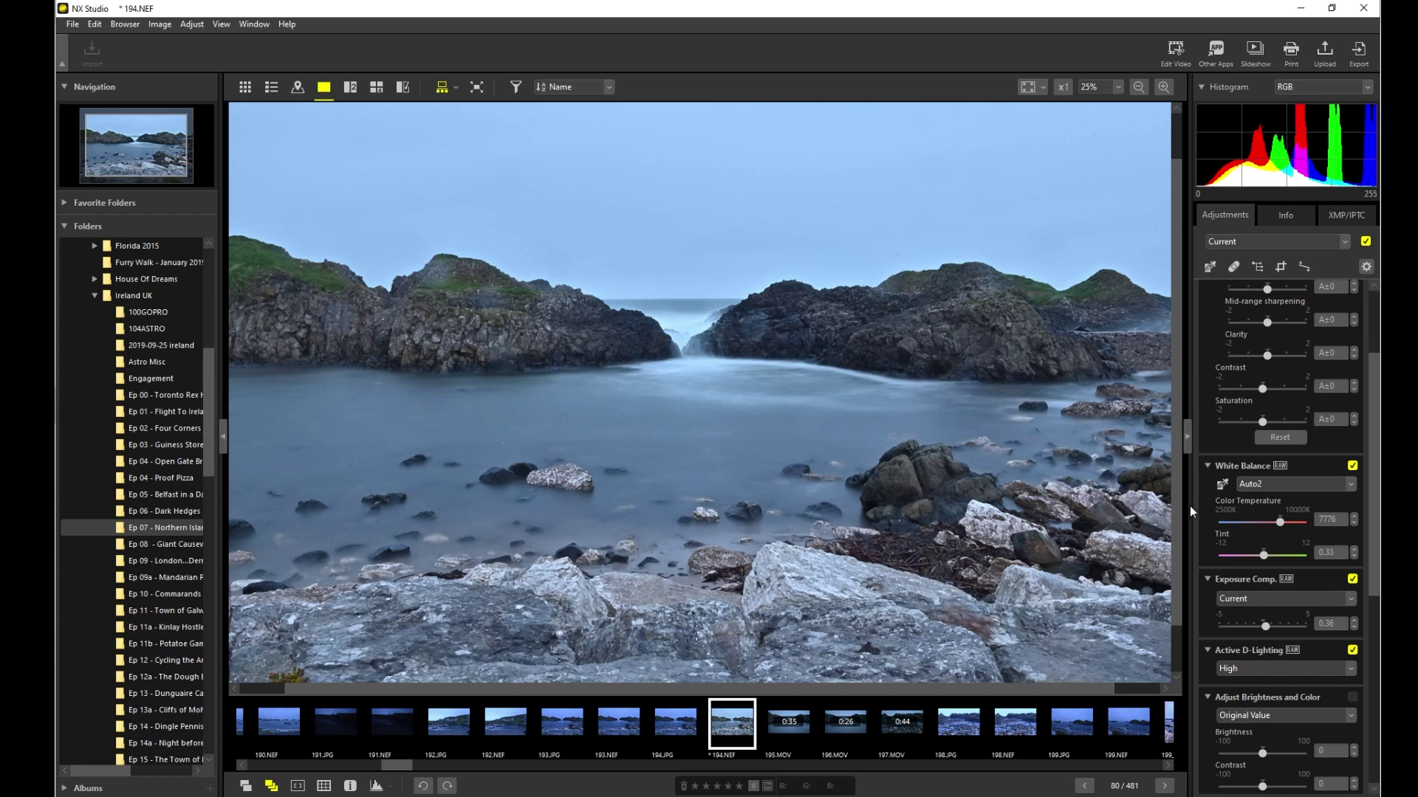
scroll(1243, 524, "down", 5)
scroll(1243, 524, "down", 7)
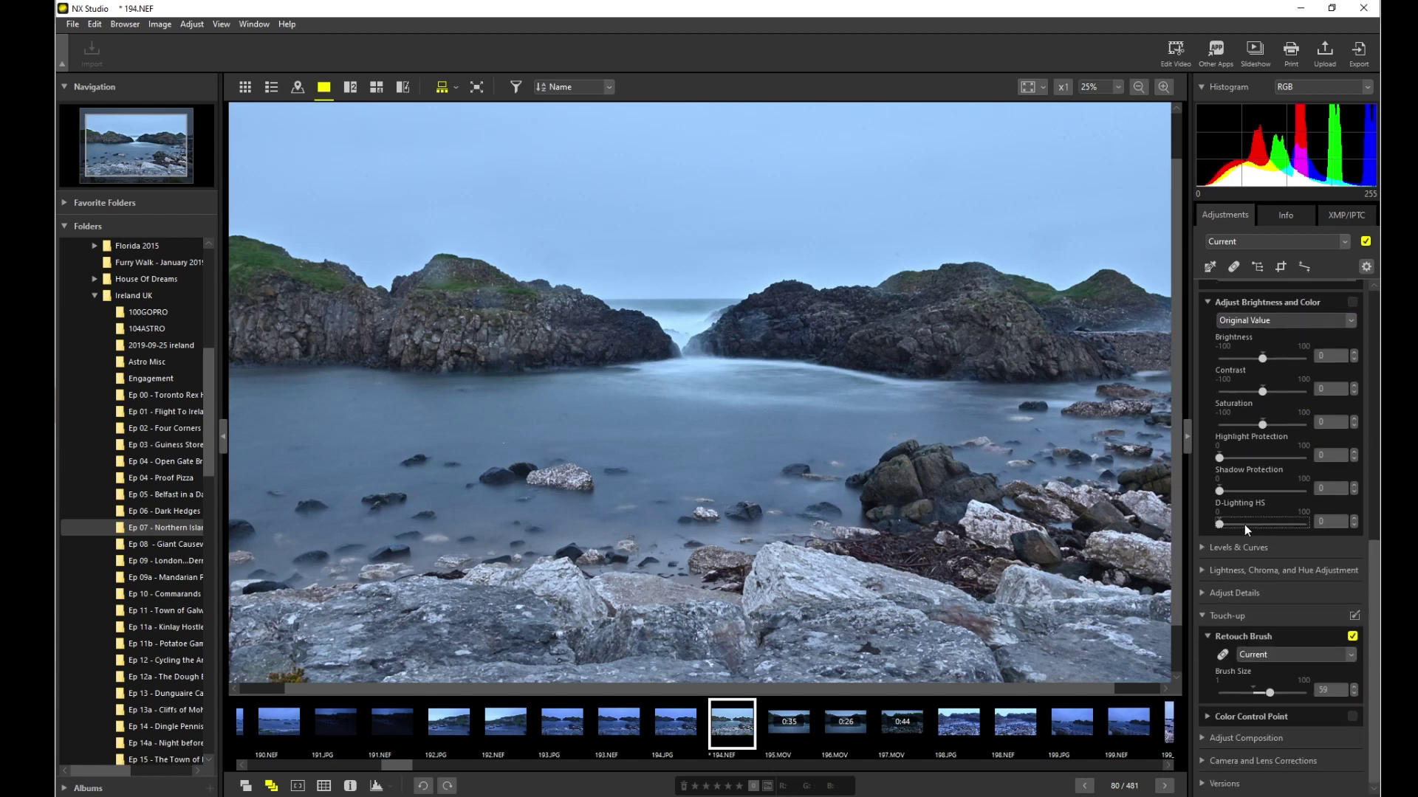
left_click(683, 729)
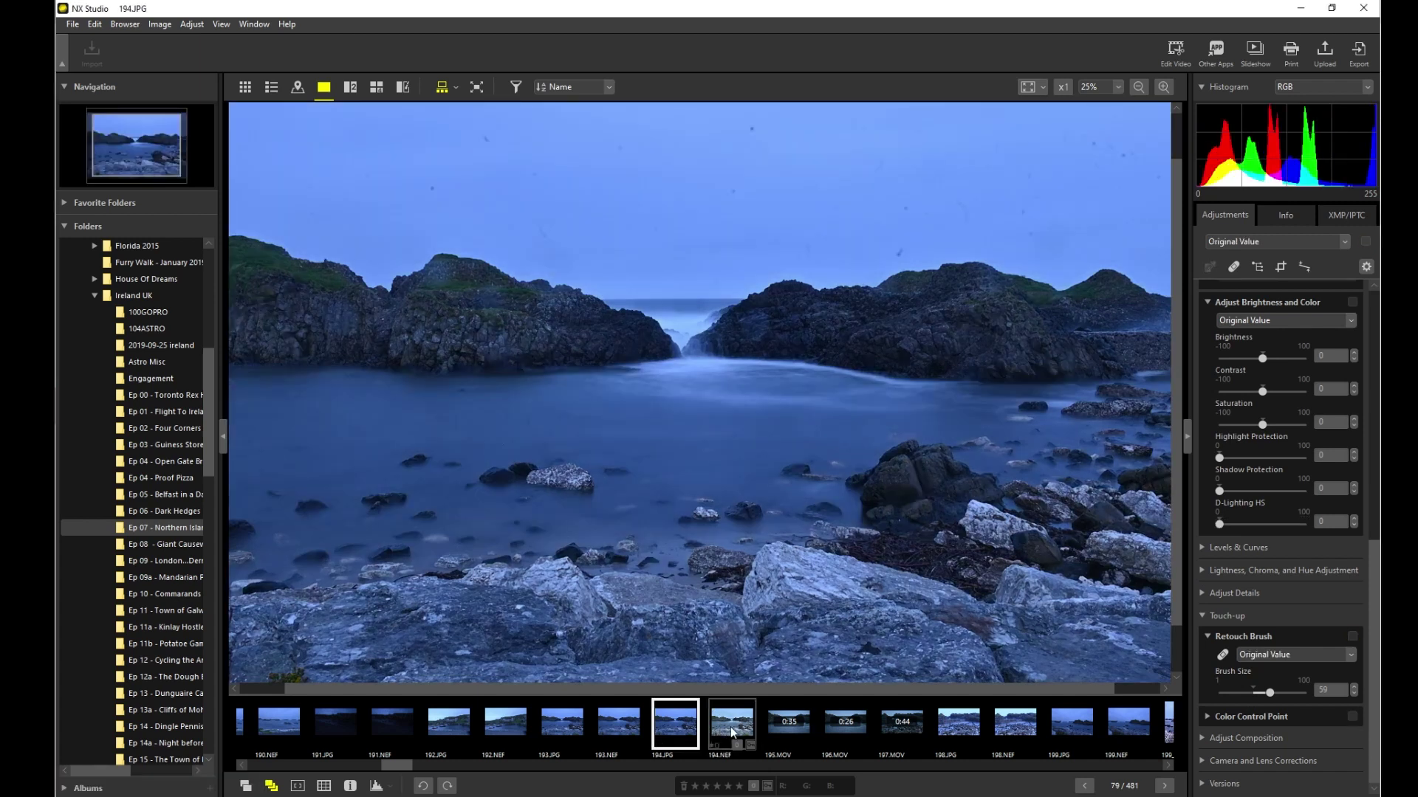
left_click(733, 731)
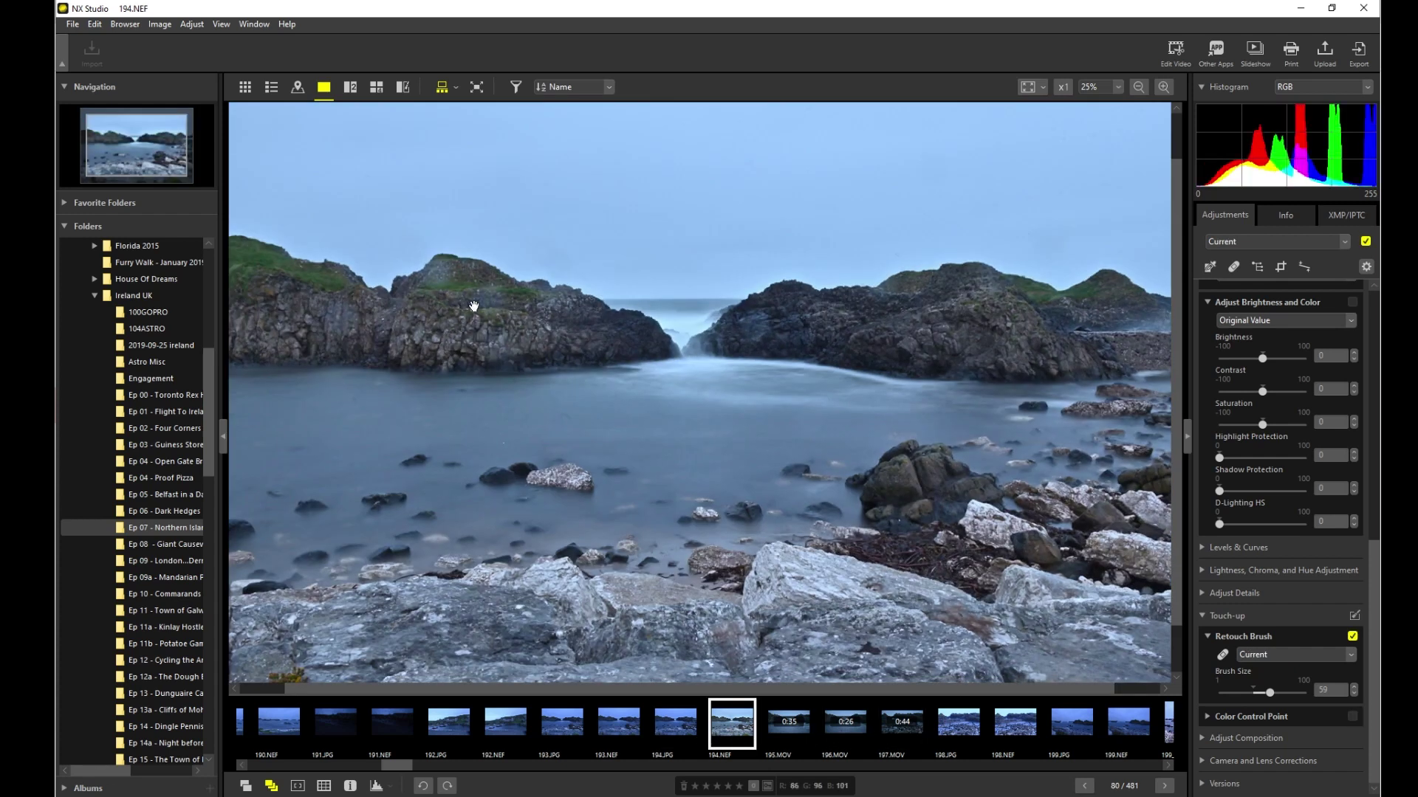
Step: Darken the midtones by pulling the Levels & Curves midpoint down and to the left
left_click(1202, 547)
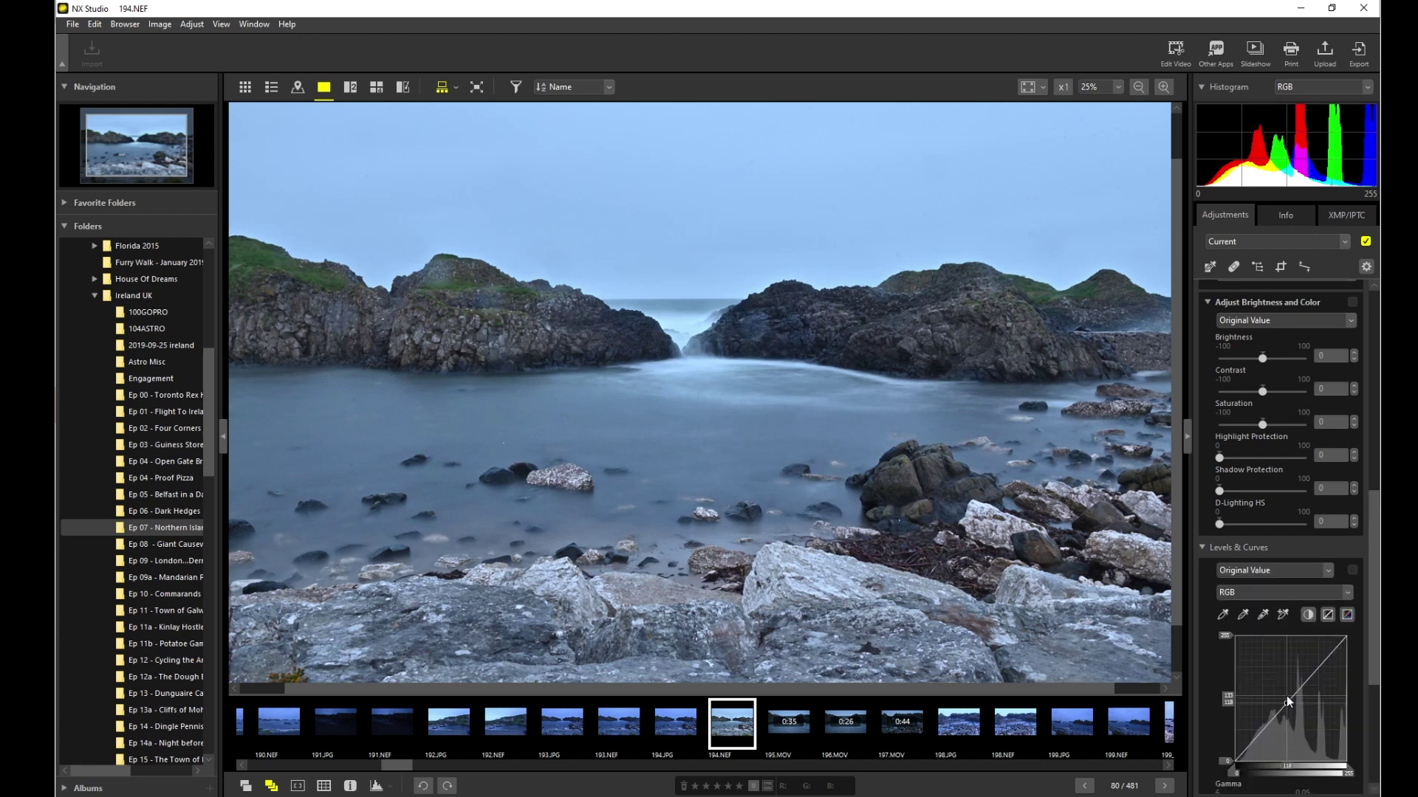
left_click_drag(1289, 698, 1289, 715)
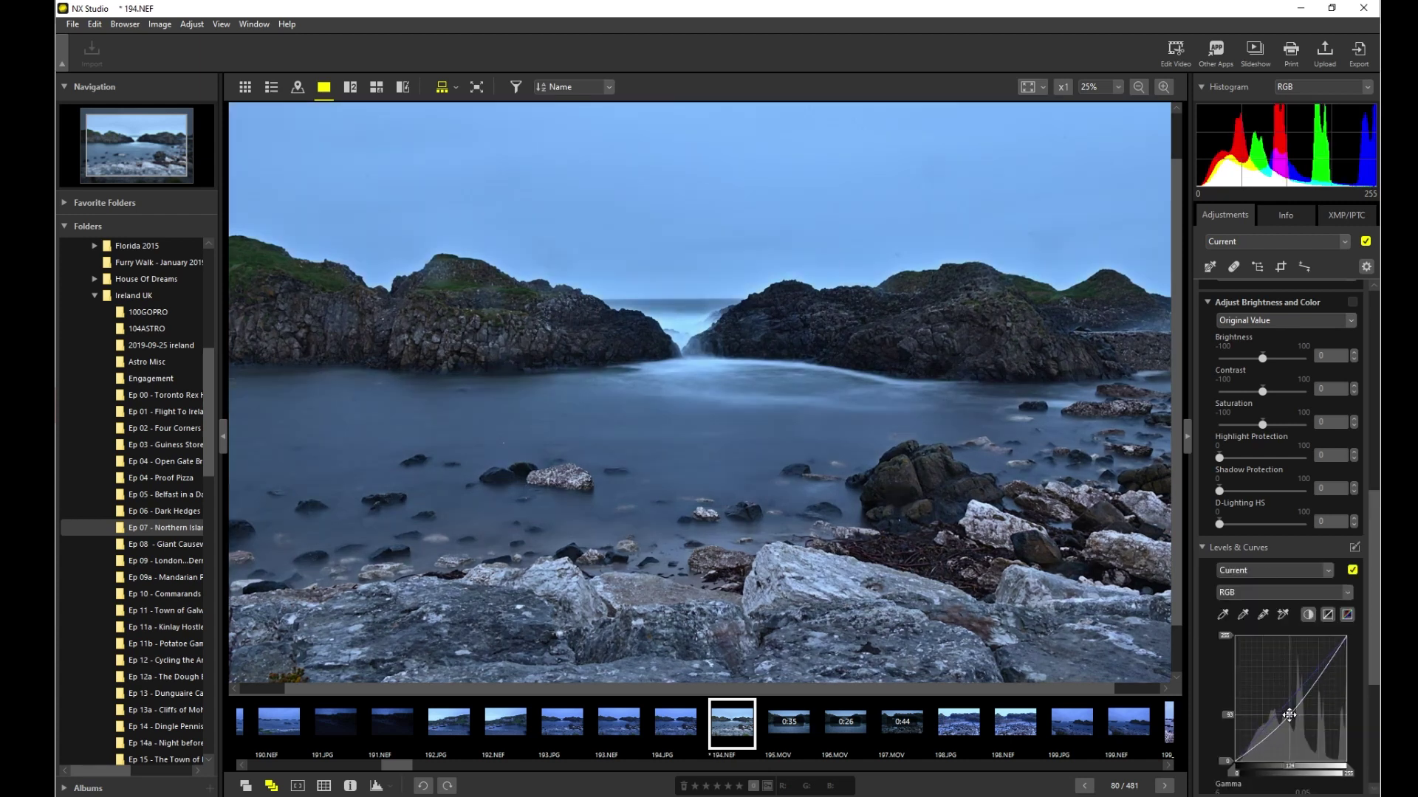
left_click_drag(1288, 714, 1253, 748)
left_click(1202, 548)
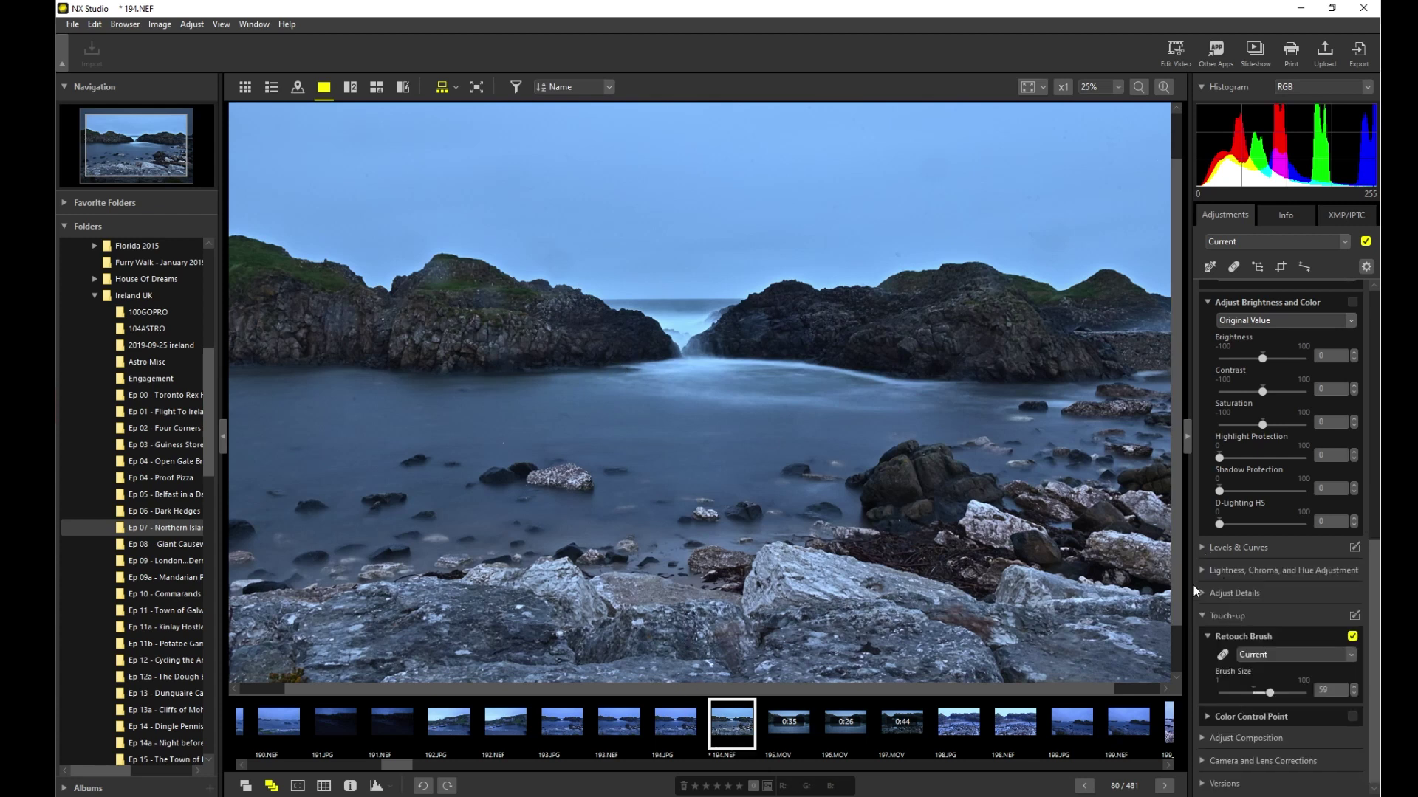
left_click(1199, 570)
Step: Set Color Booster to Nature type with an amount of 30
left_click(1222, 594)
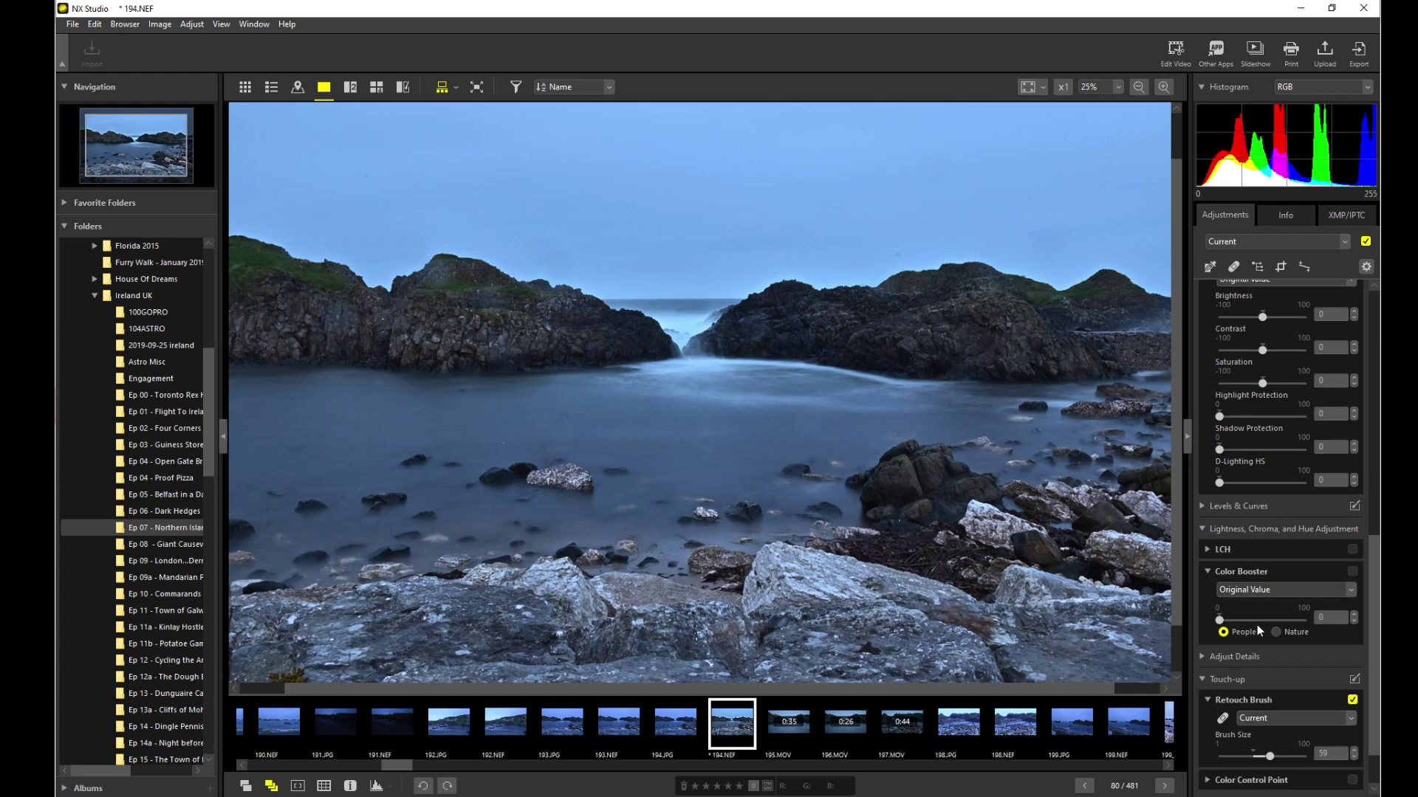
left_click(1275, 631)
left_click_drag(1220, 620, 1246, 622)
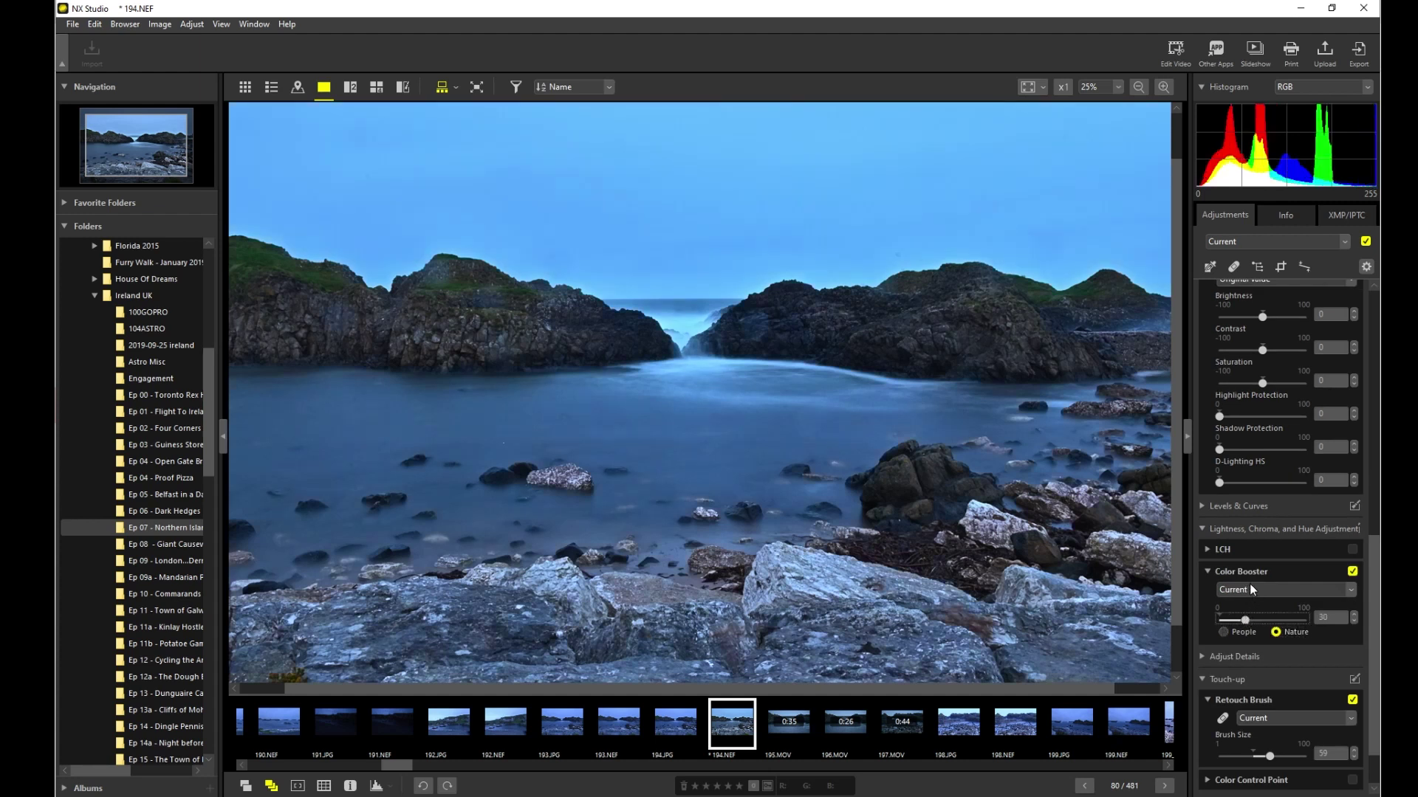
left_click(1250, 588)
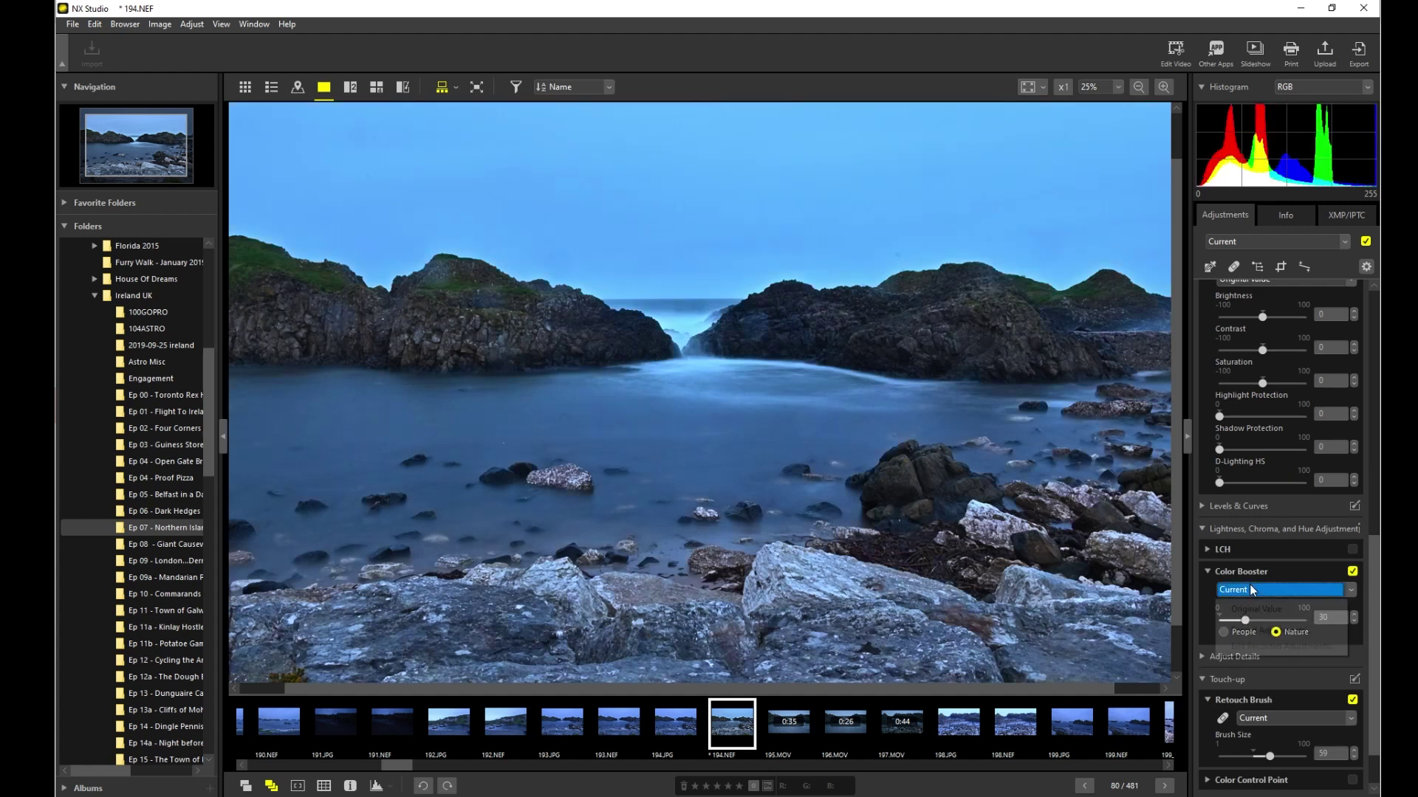
left_click(1203, 610)
scroll(1247, 612, "down", 1)
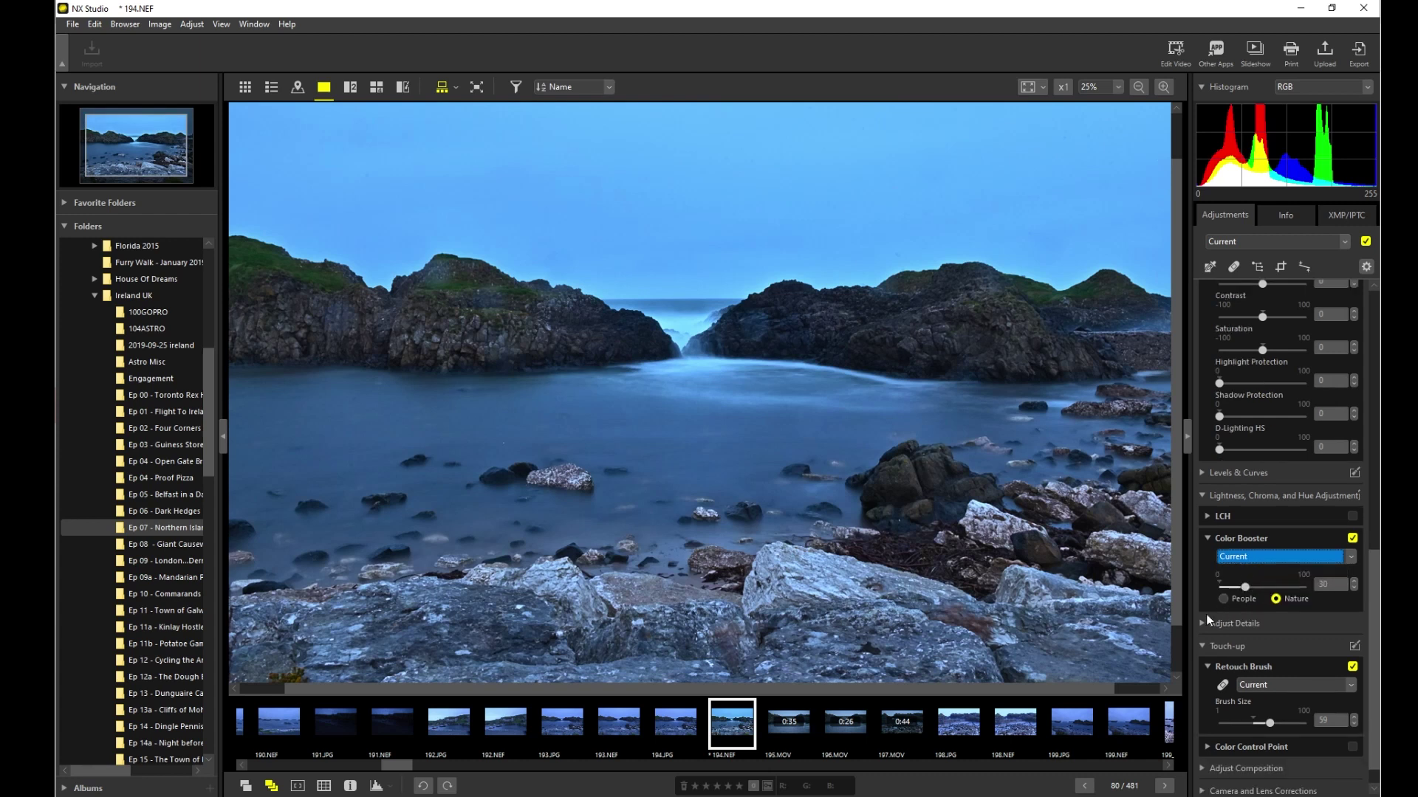
left_click(1202, 623)
Step: Enable Noise Reduction at High strength together with Astro Noise Reduction
scroll(1203, 617, "down", 2)
left_click(1246, 600)
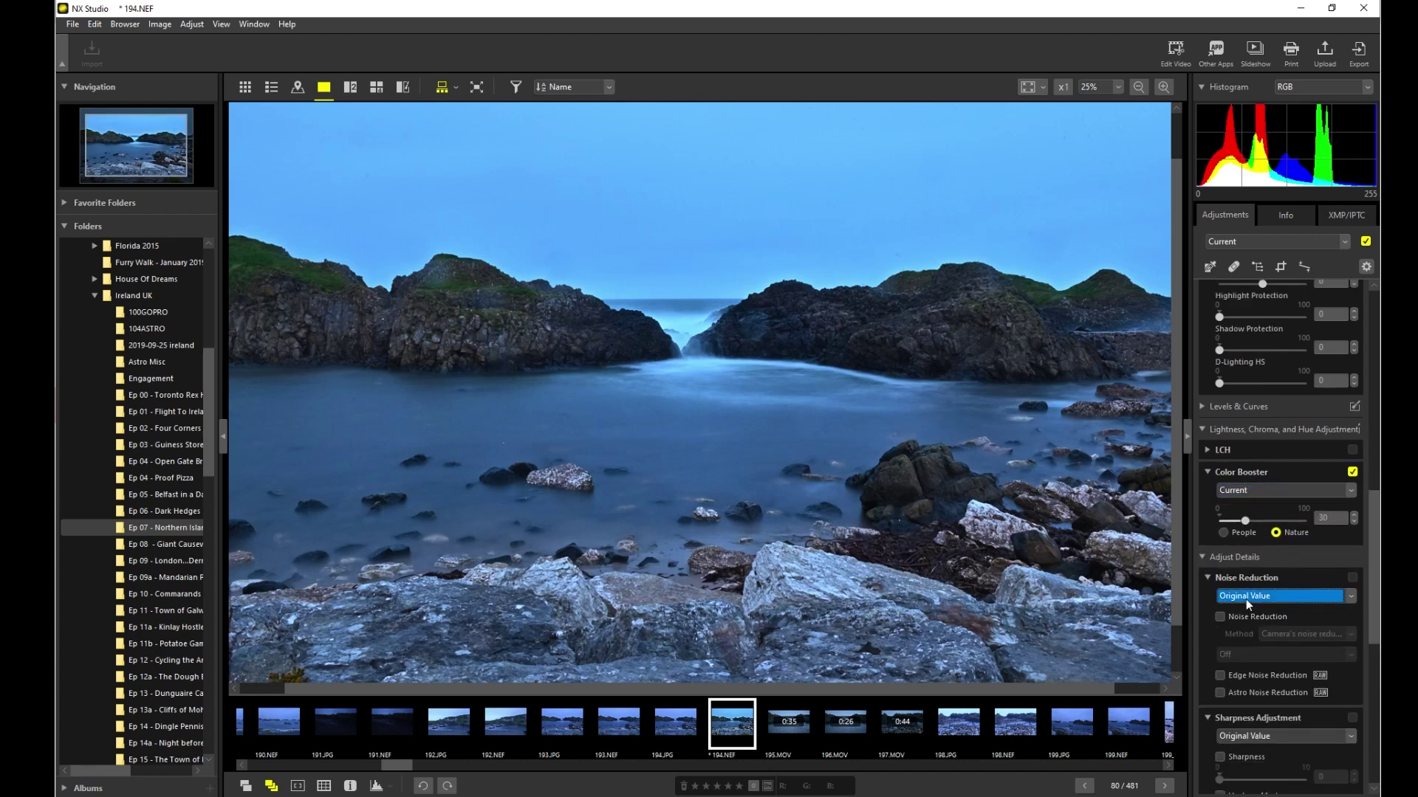
left_click(1246, 600)
left_click(1246, 599)
left_click(1246, 599)
left_click(1246, 600)
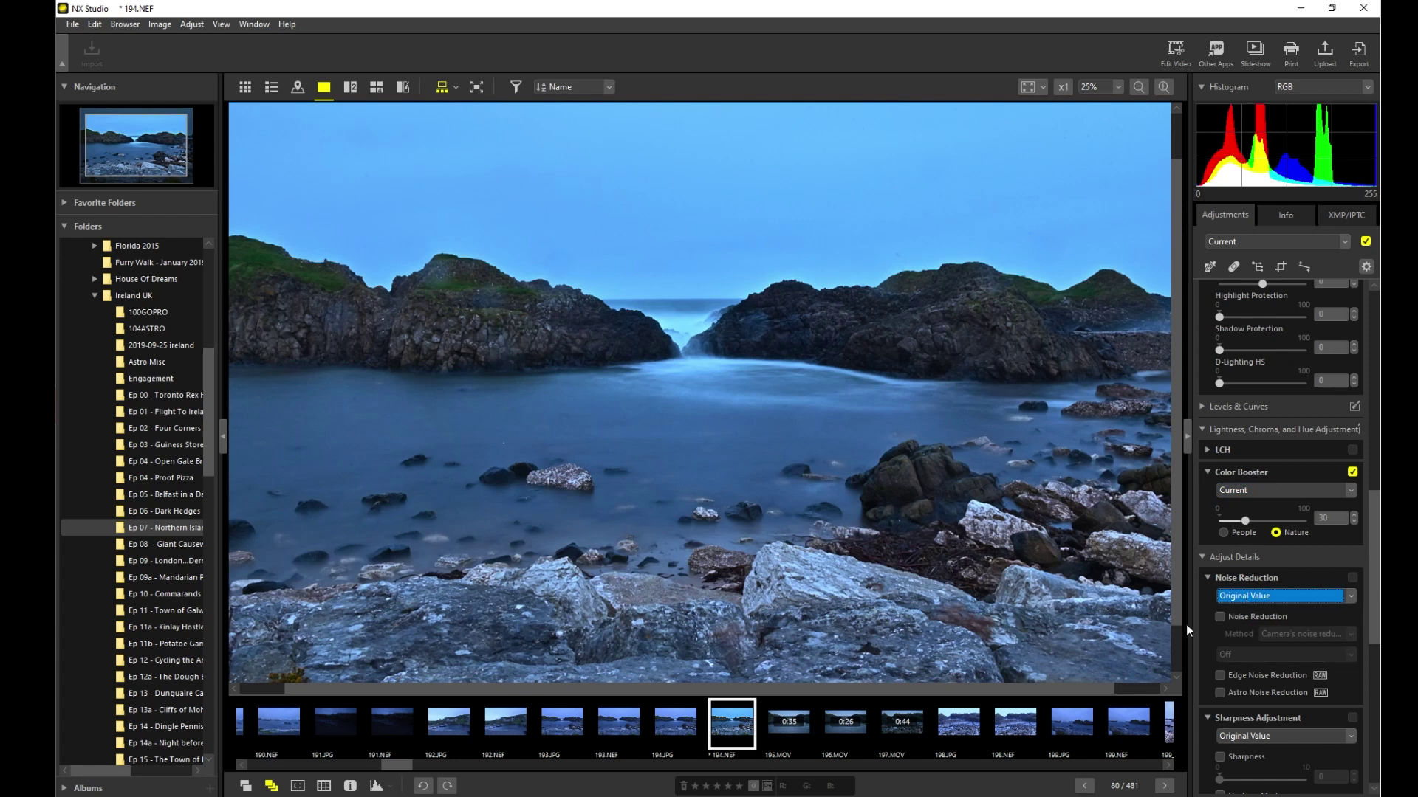
left_click(1226, 618)
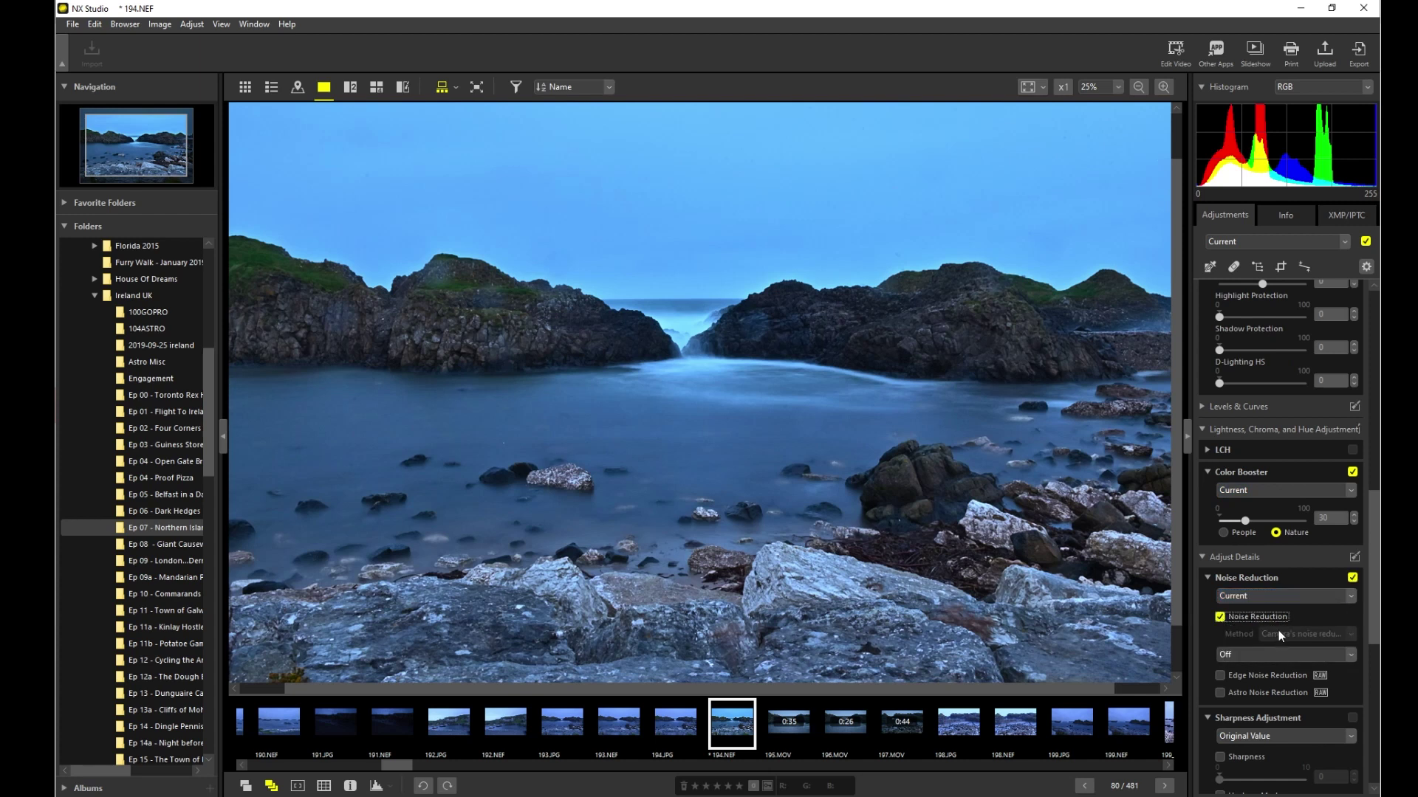
left_click(1267, 653)
left_click(1258, 671)
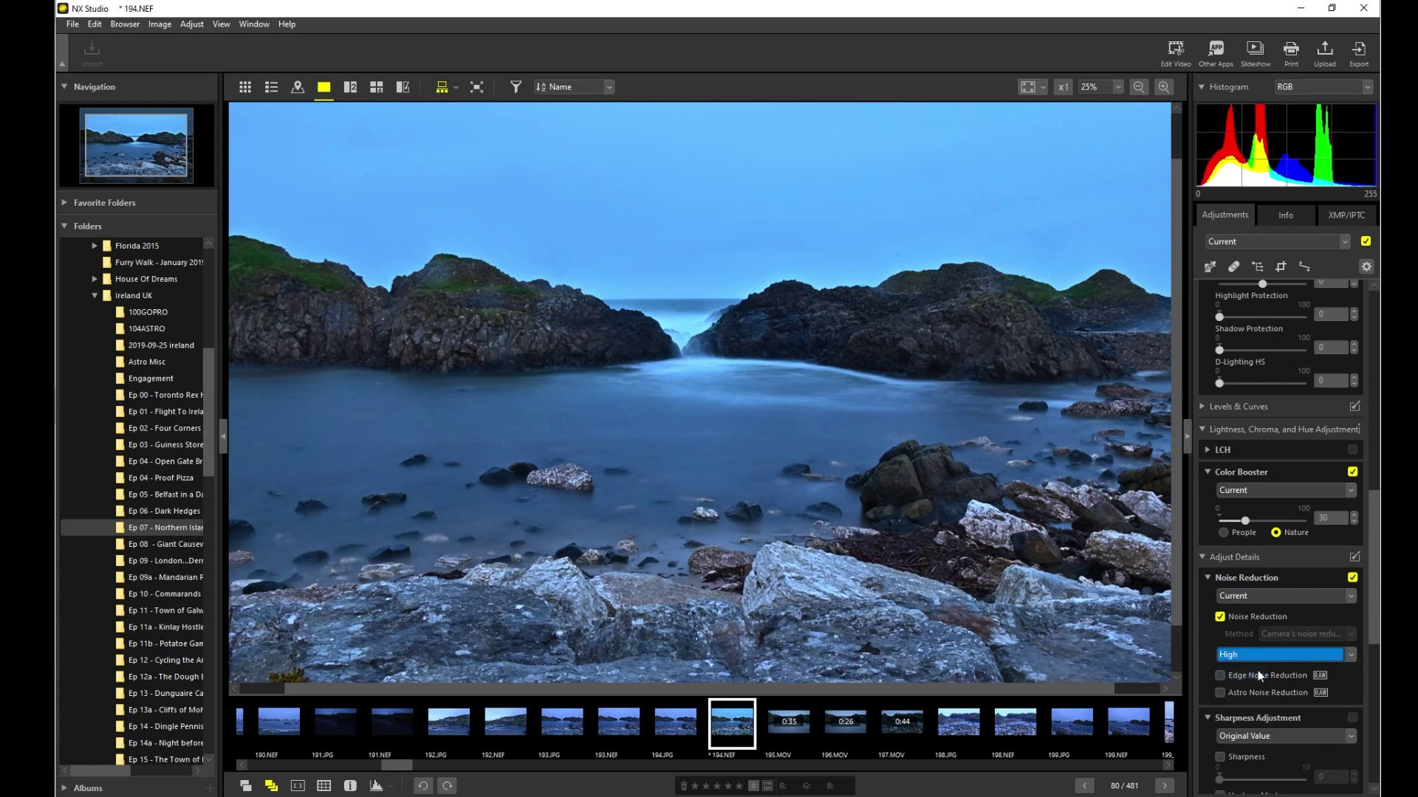
left_click(1220, 694)
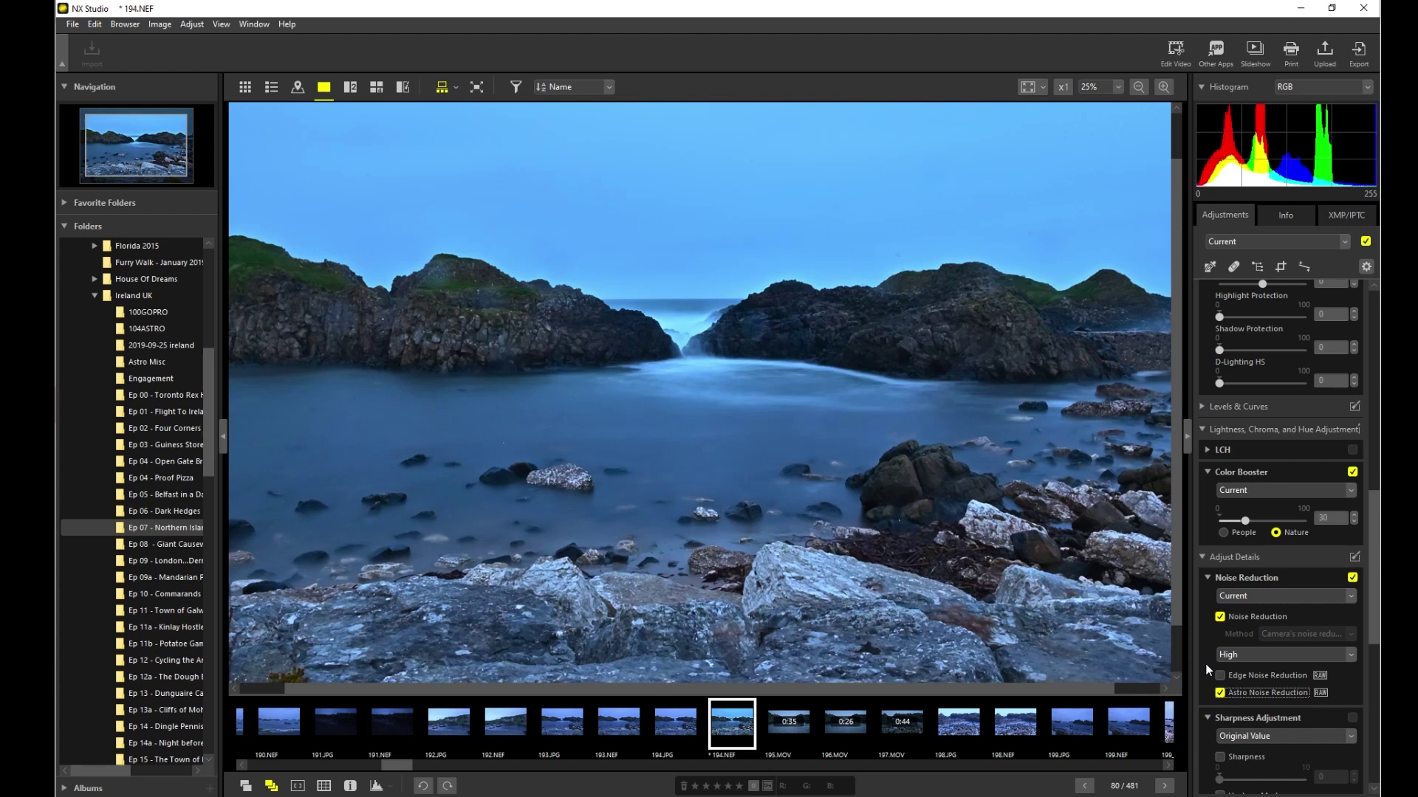
scroll(1206, 666, "down", 1)
scroll(1206, 666, "down", 1)
Step: Turn on Sharpness at 2 and enable Unsharp Mask
left_click(1228, 669)
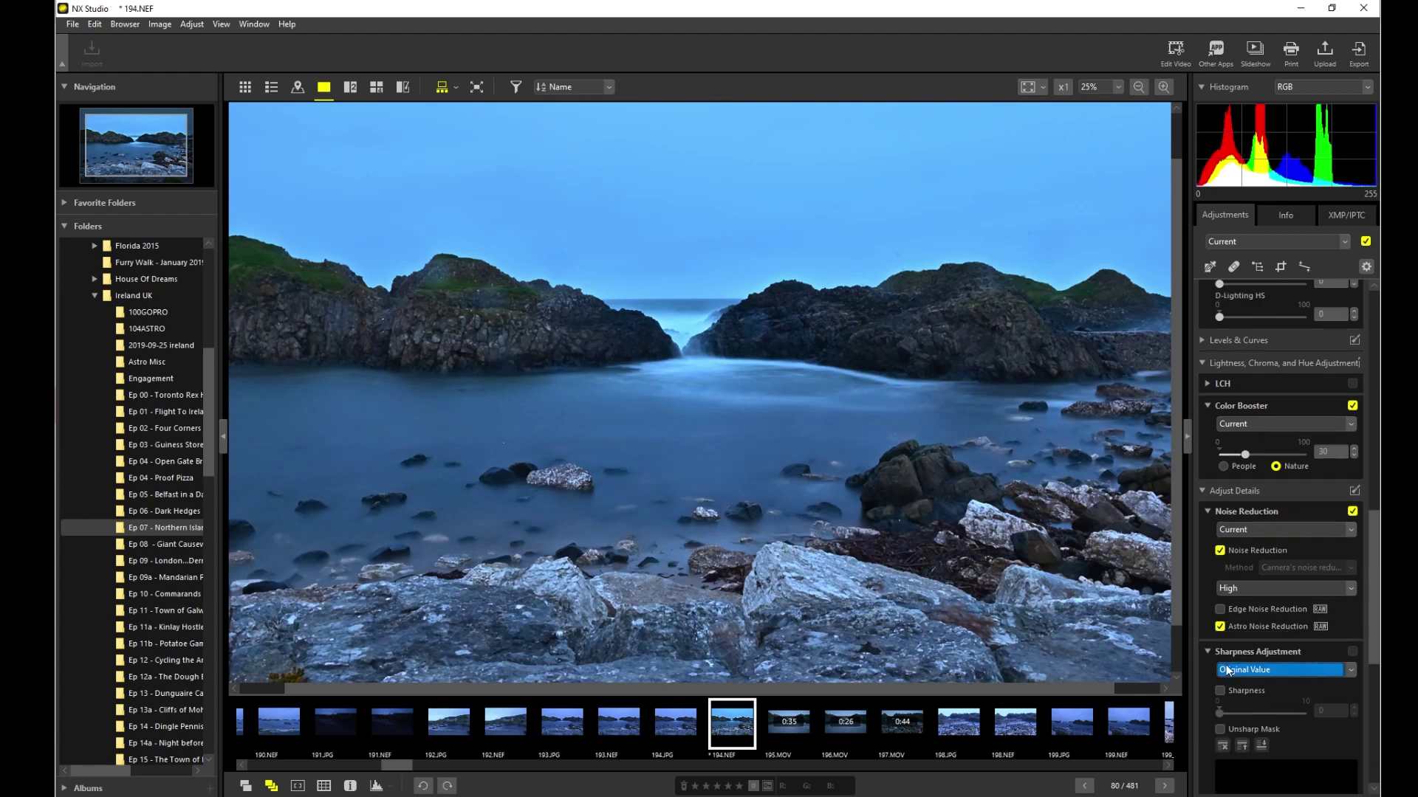
left_click(1198, 686)
left_click(1219, 690)
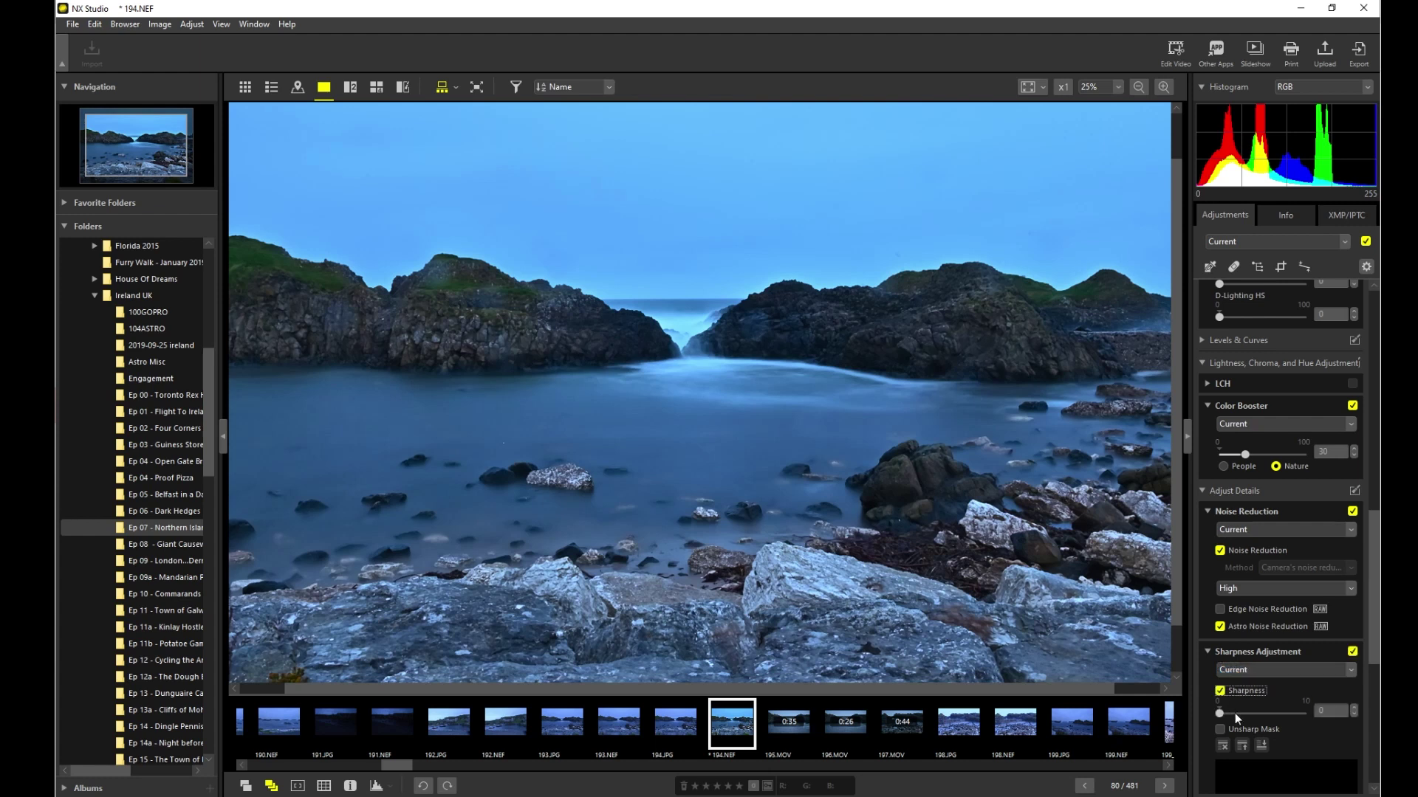
left_click(1235, 713)
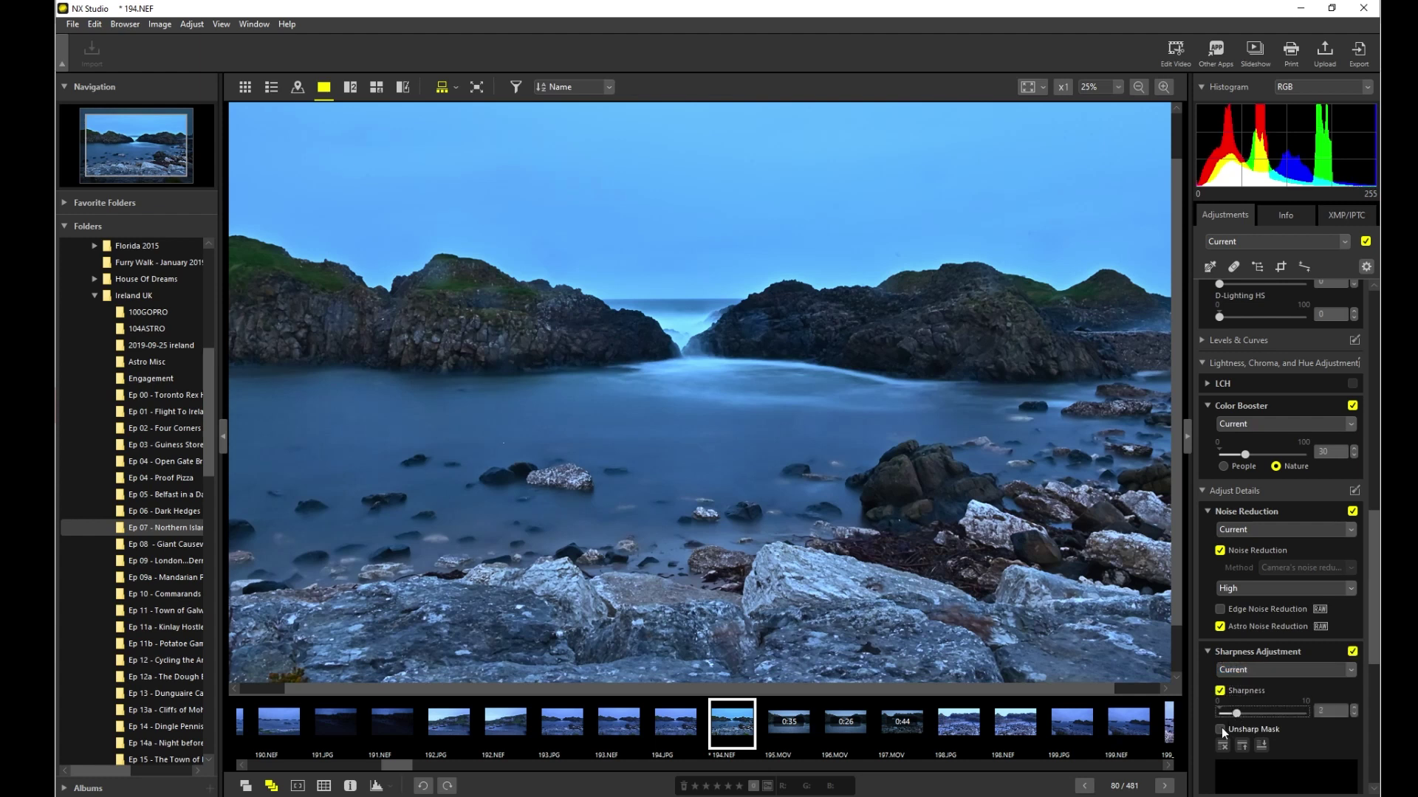
left_click(1220, 729)
Step: Compare detail with sharpening toggled off and on, then raise Sharpness to 4
scroll(1012, 453, "up", 5)
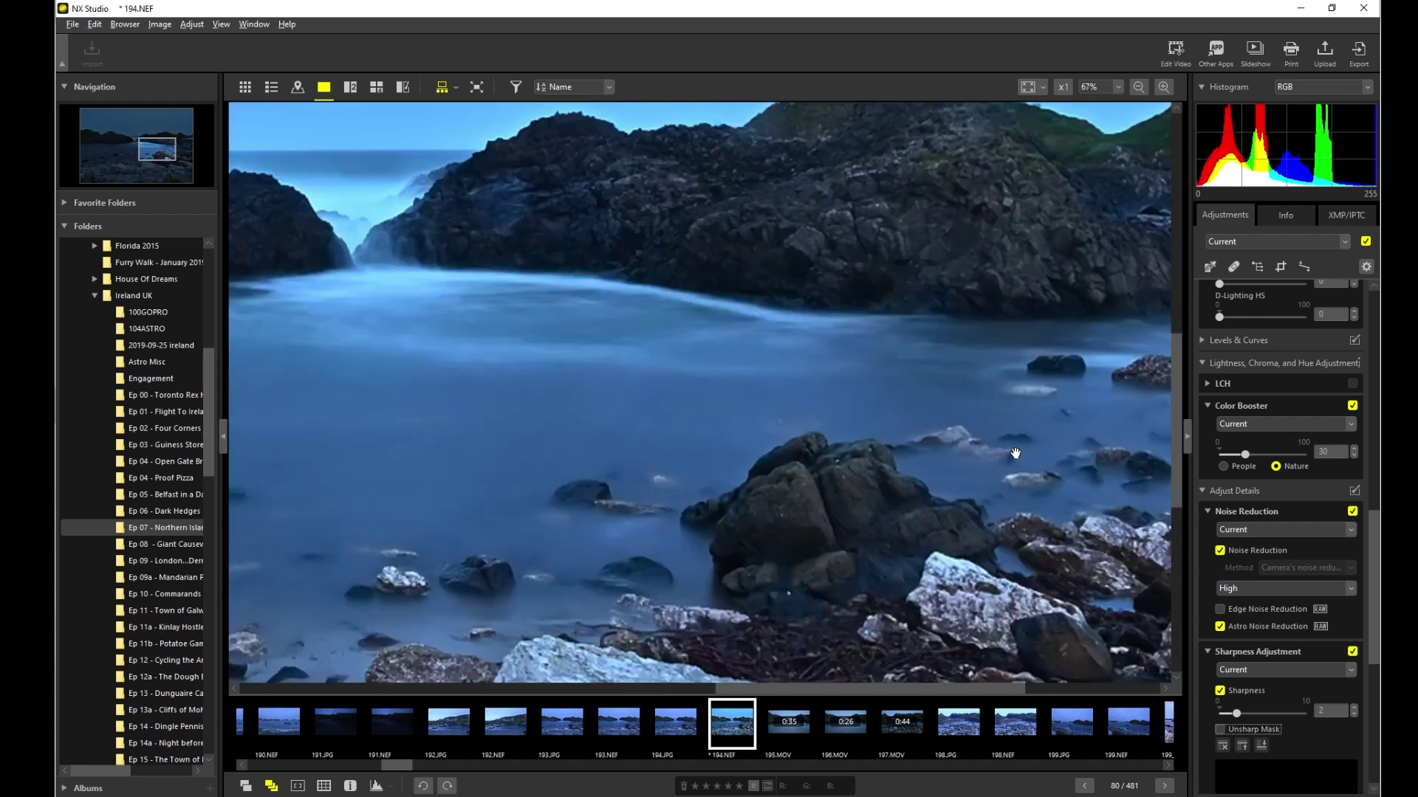
scroll(1015, 454, "down", 1)
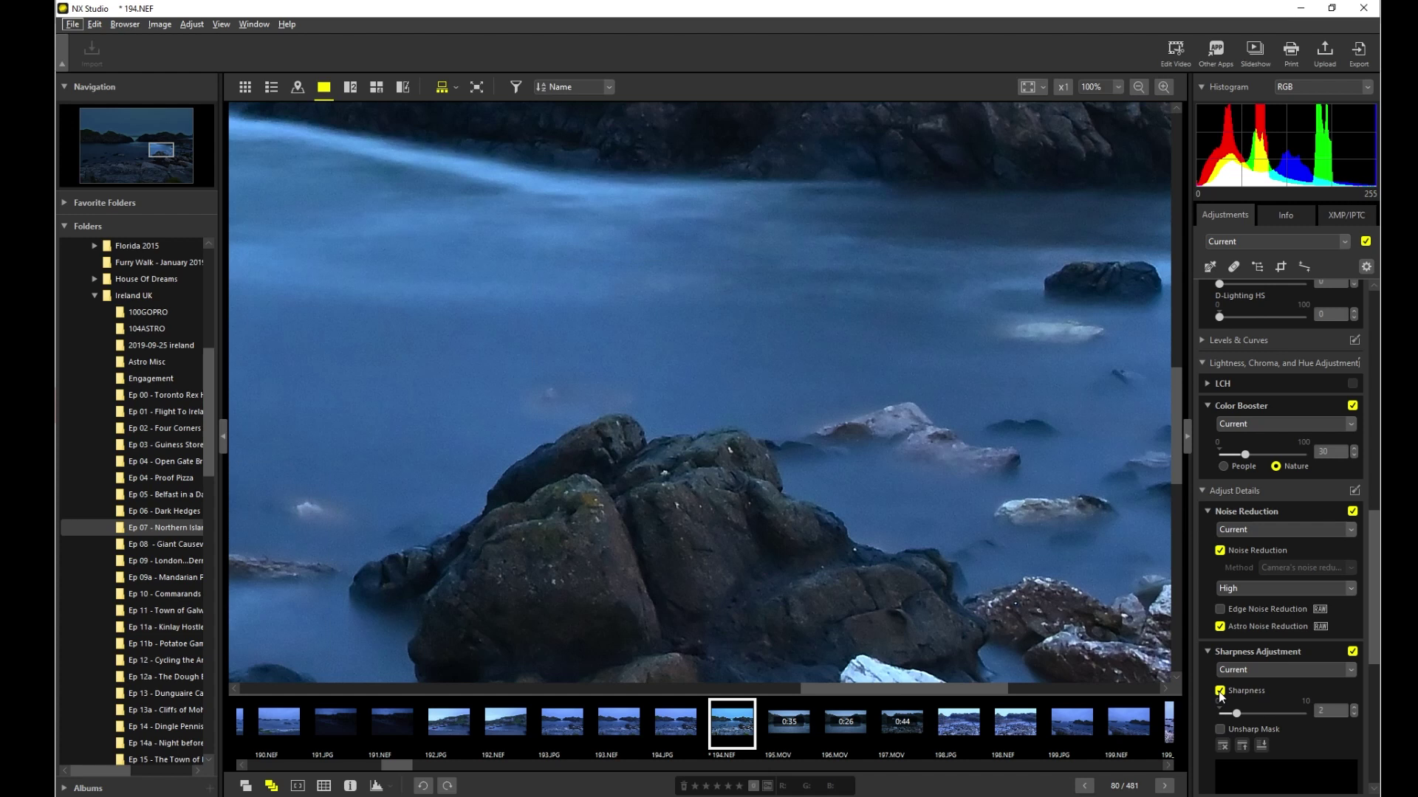
left_click(1220, 692)
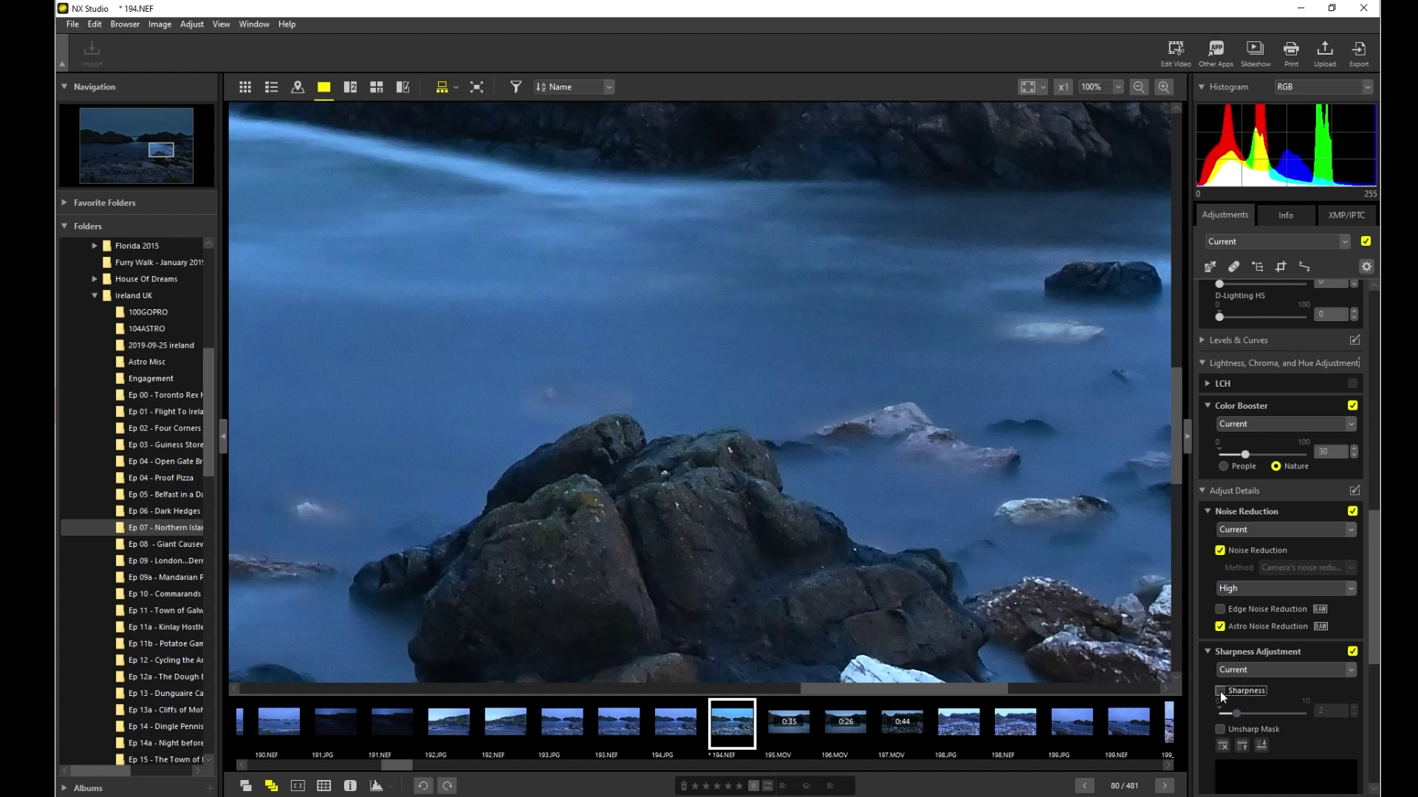
left_click(1220, 691)
left_click_drag(1237, 712, 1257, 711)
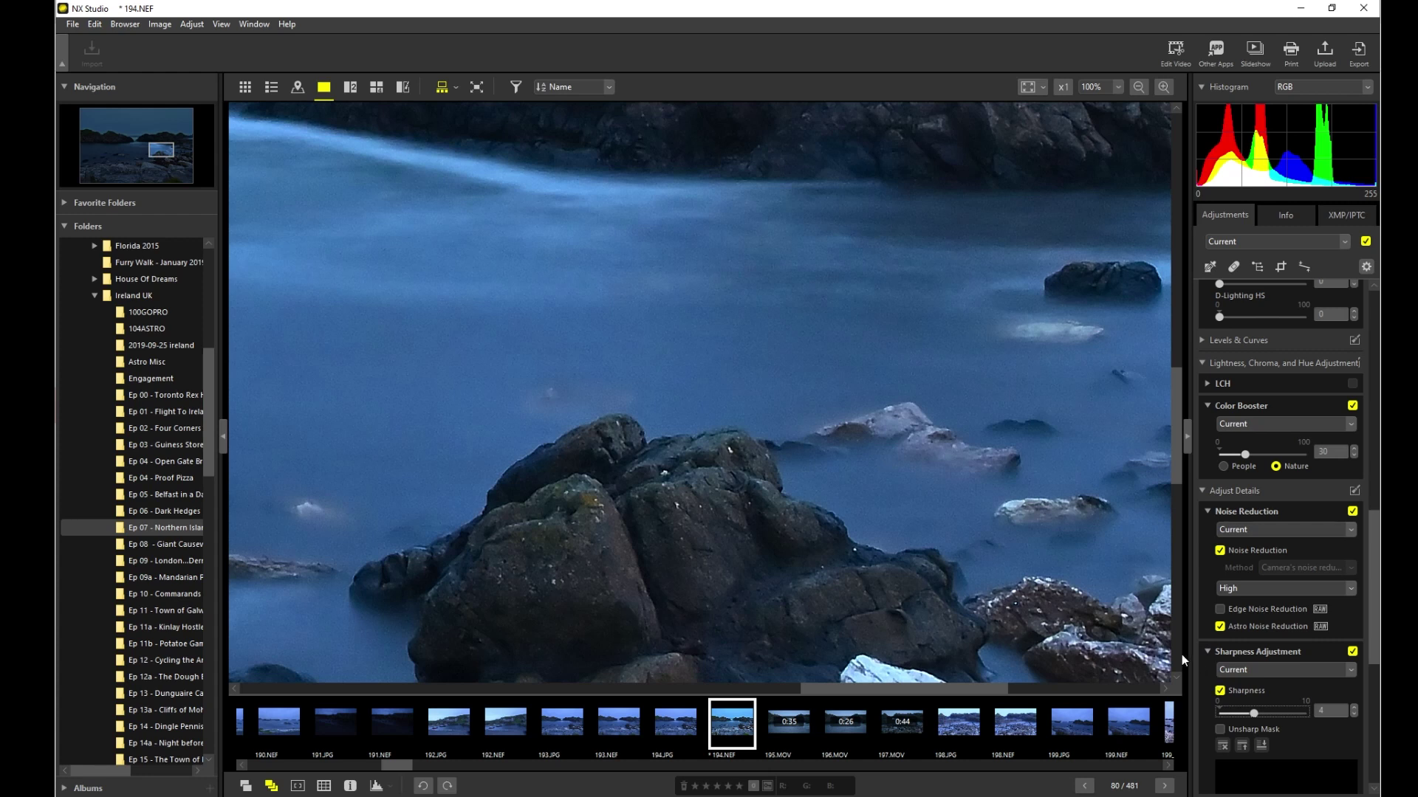
scroll(930, 550, "down", 2)
scroll(928, 548, "down", 1)
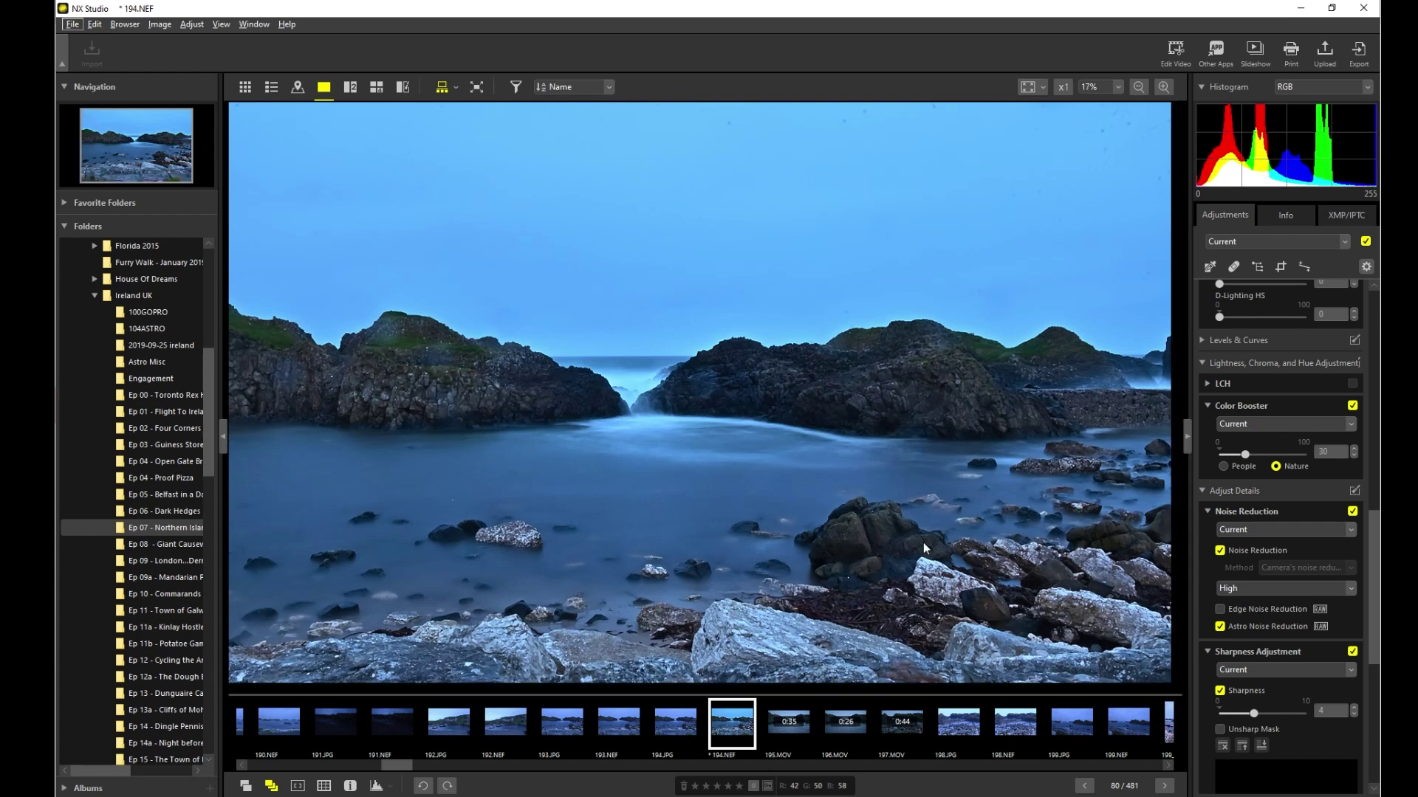
scroll(923, 542, "down", 1)
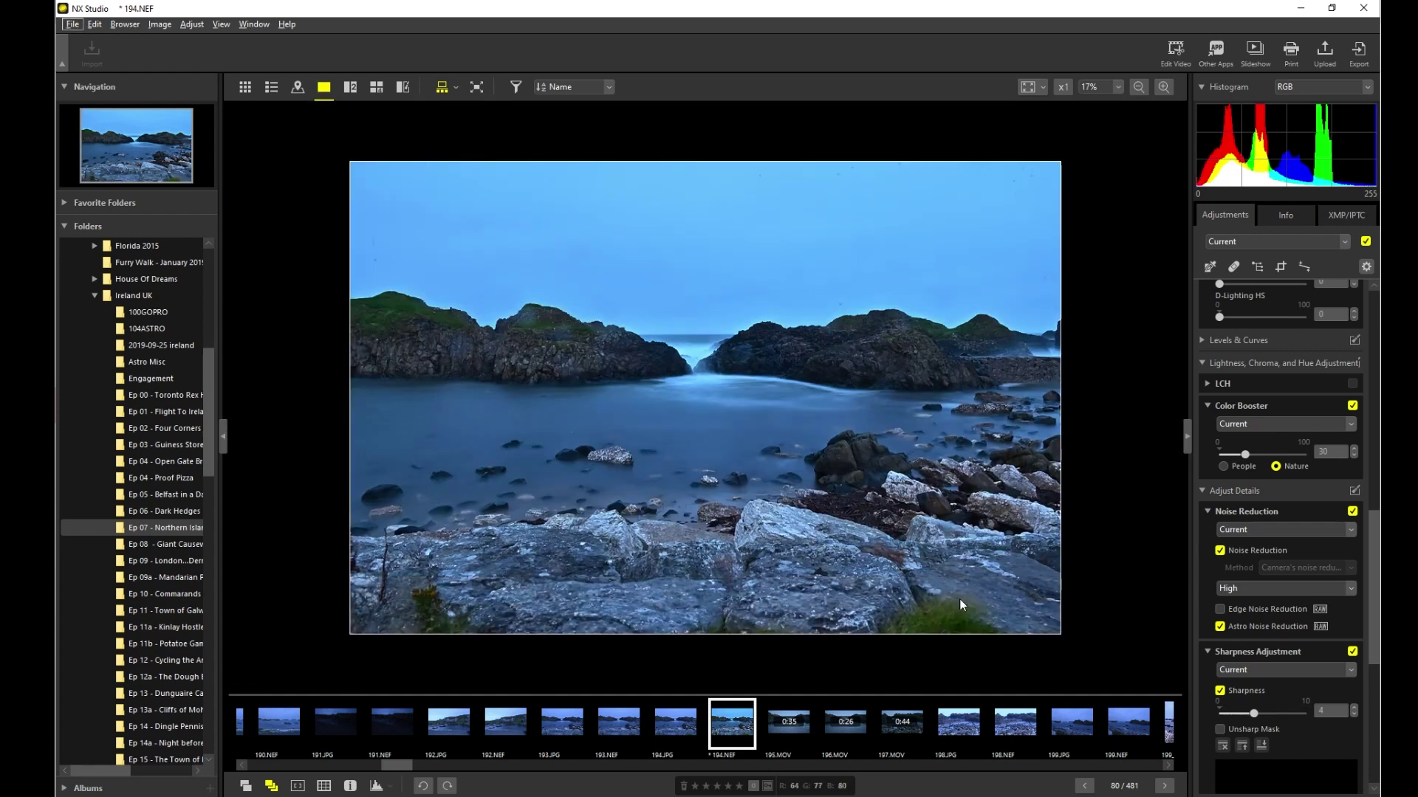
Step: Fold away the sharpness settings, zoom in on the rocks, and select the Retouch Brush
left_click(1208, 652)
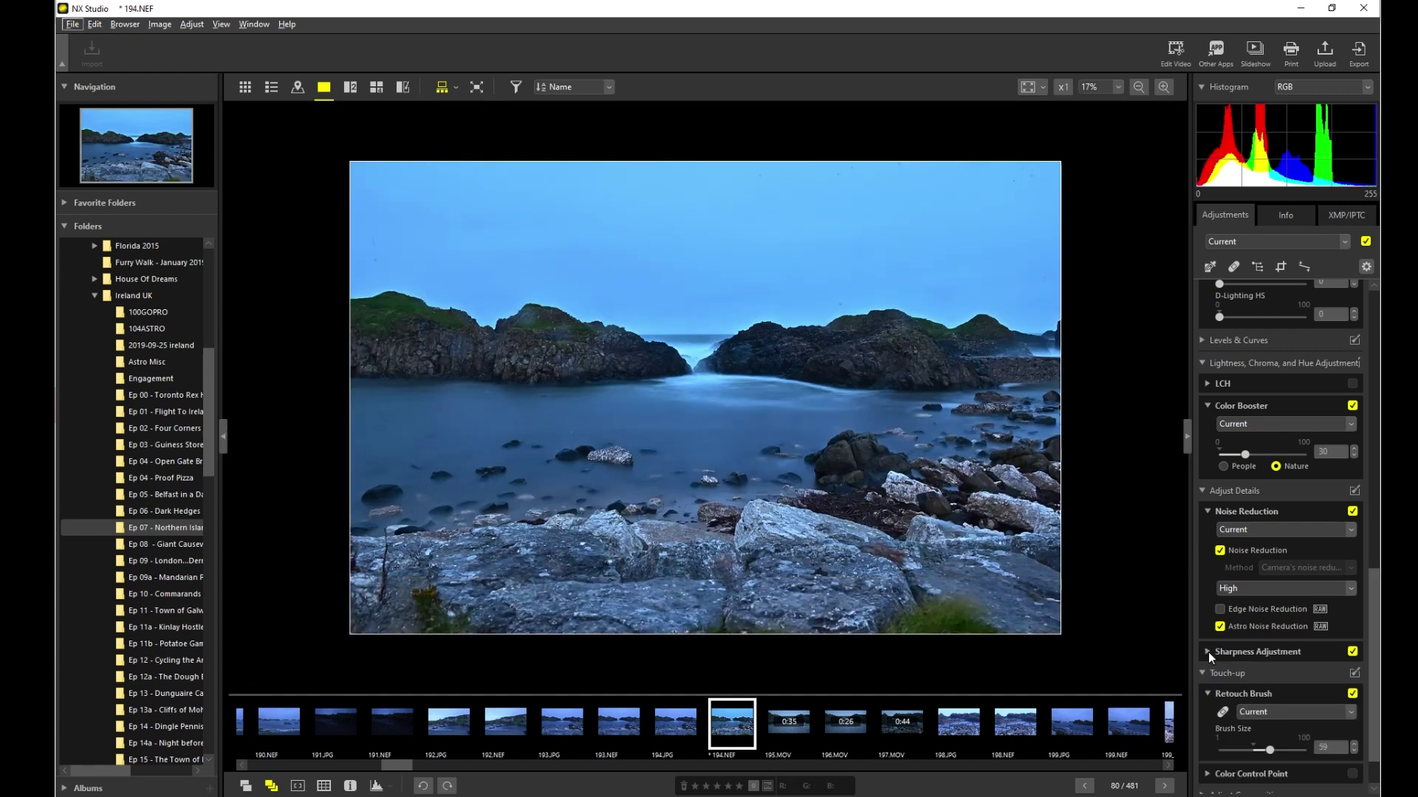
scroll(1203, 672, "down", 1)
scroll(1204, 672, "down", 1)
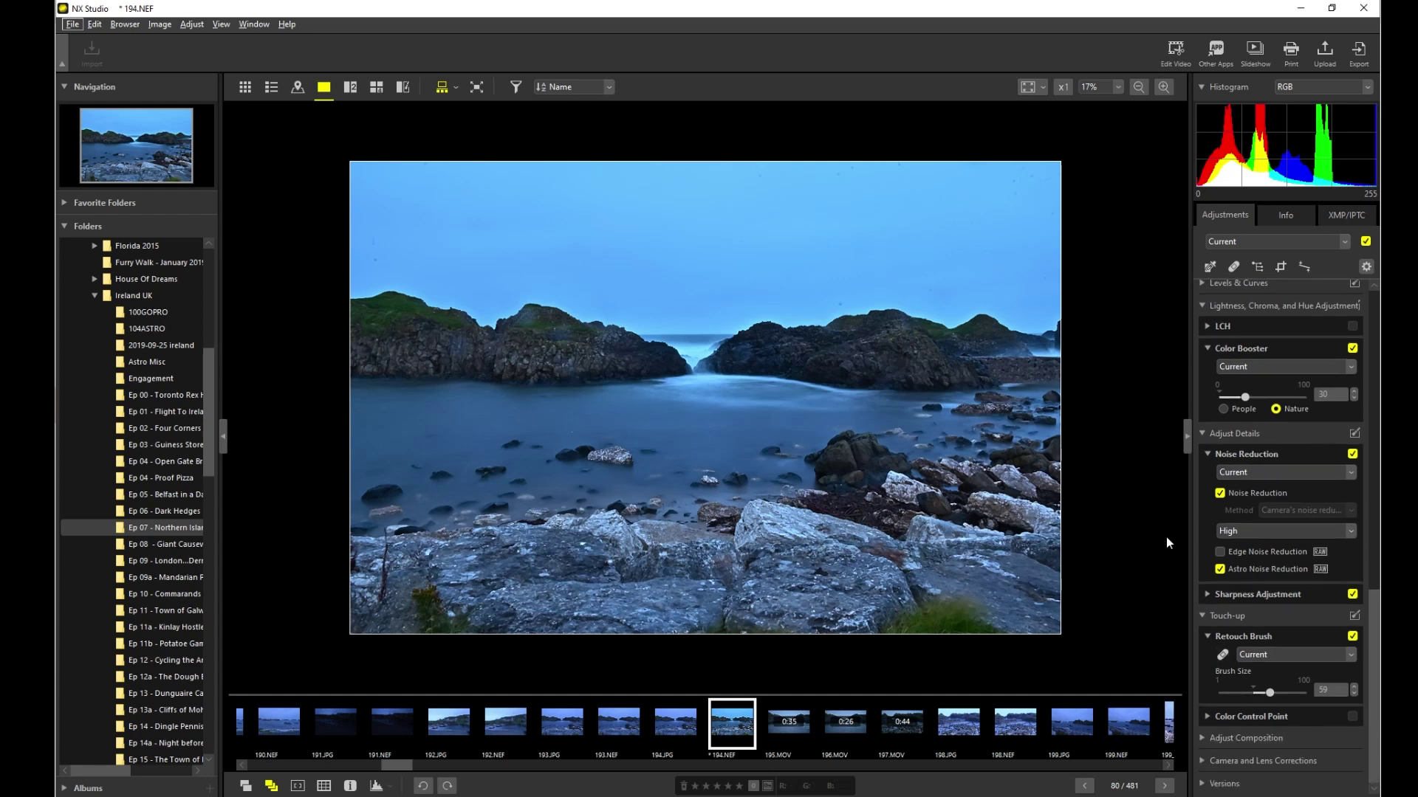
left_click(843, 330)
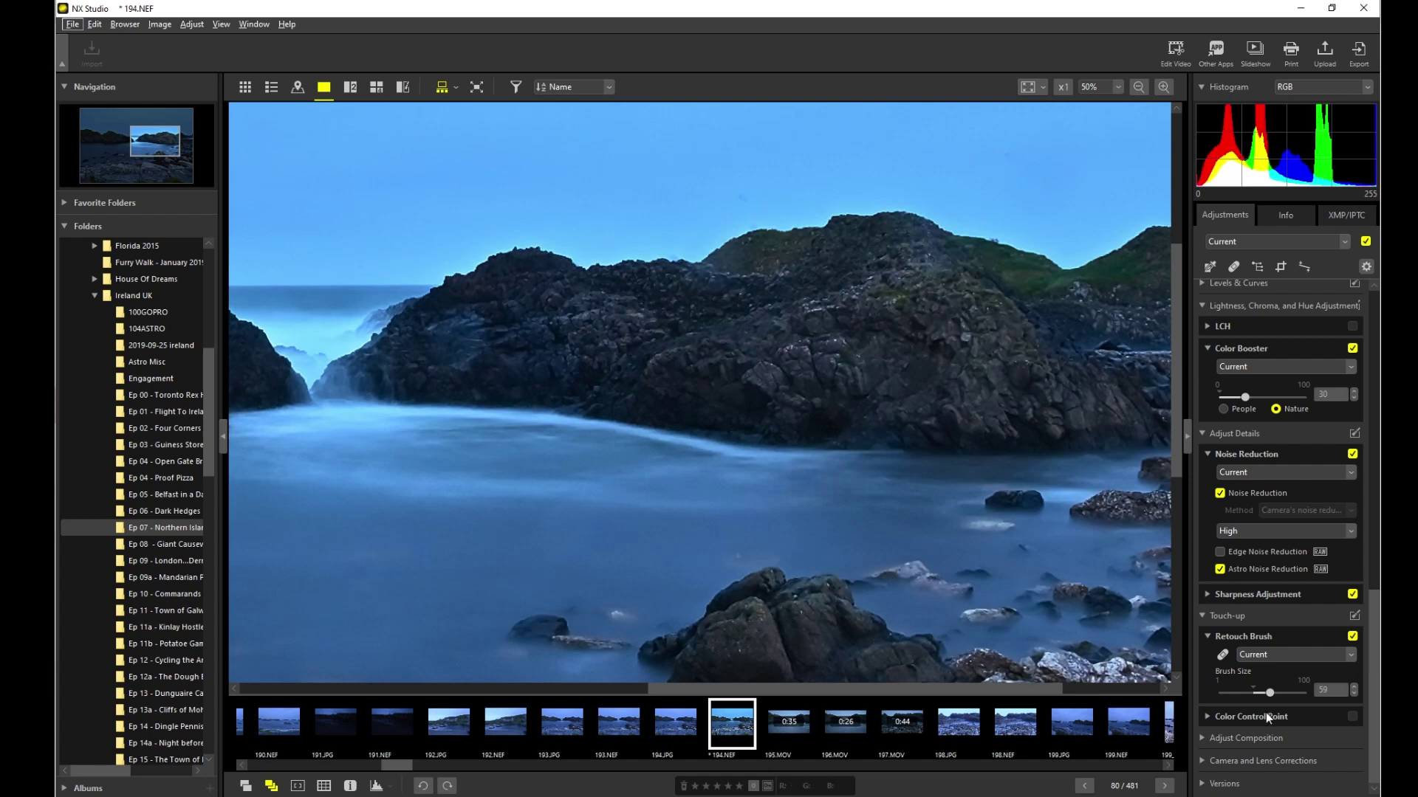
key("alt")
left_click(1223, 655)
Step: Paint out the dust spots and clusters across the sky near the ridge
mouse_move(733, 194)
left_mouse_down()
mouse_move(768, 207)
mouse_move(717, 186)
left_mouse_up()
scroll(740, 219, "down", 3)
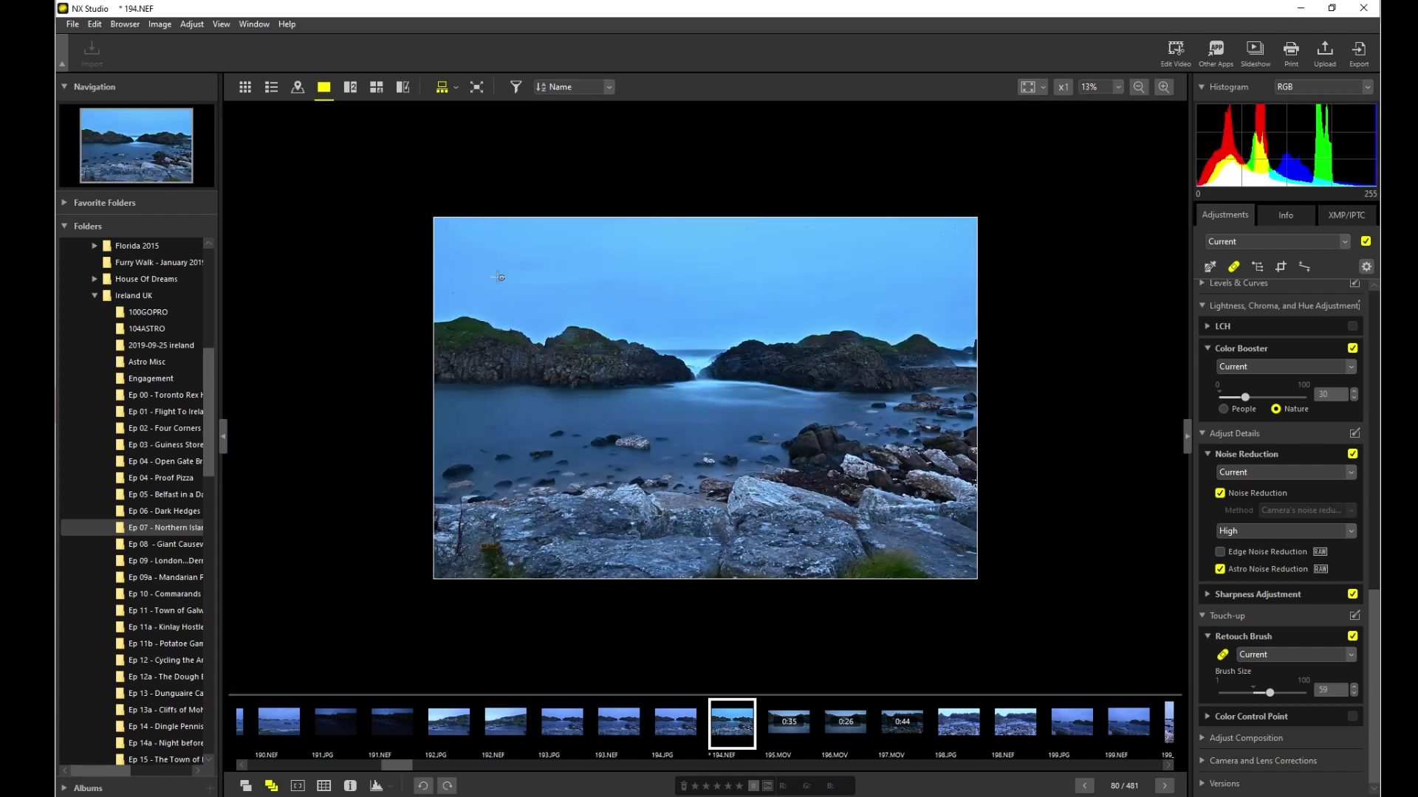
scroll(499, 277, "up", 3)
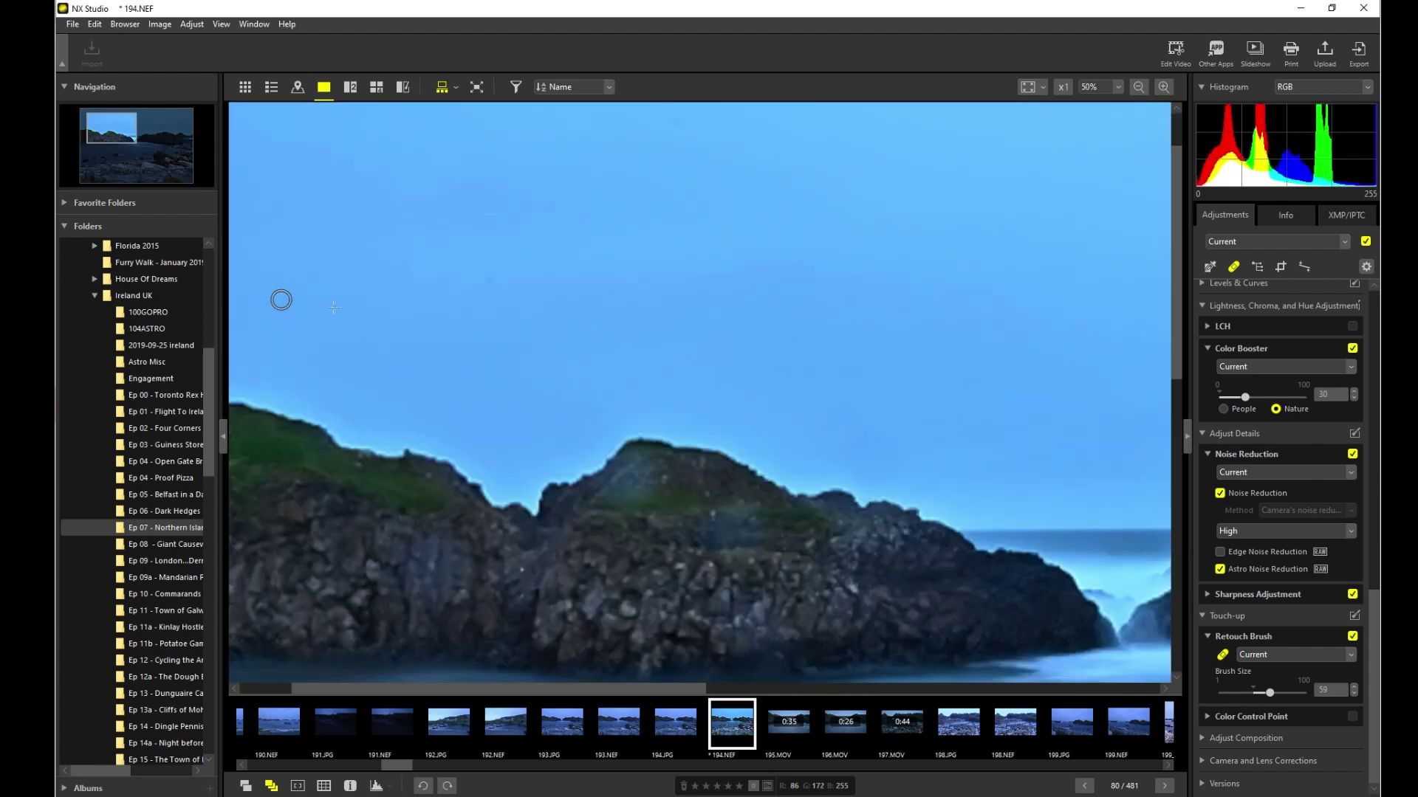
left_click_drag(570, 689, 1186, 676)
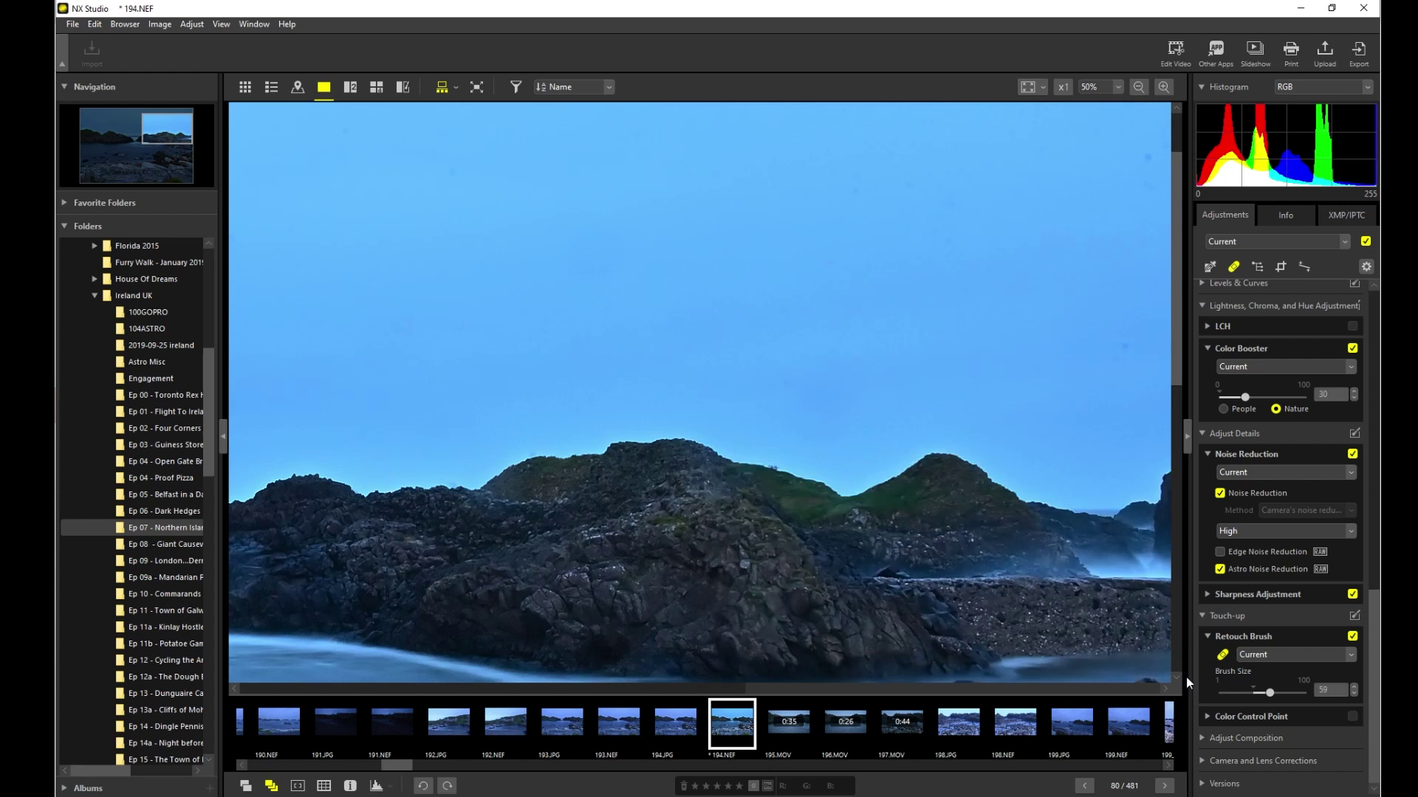
left_click_drag(1177, 296, 1177, 257)
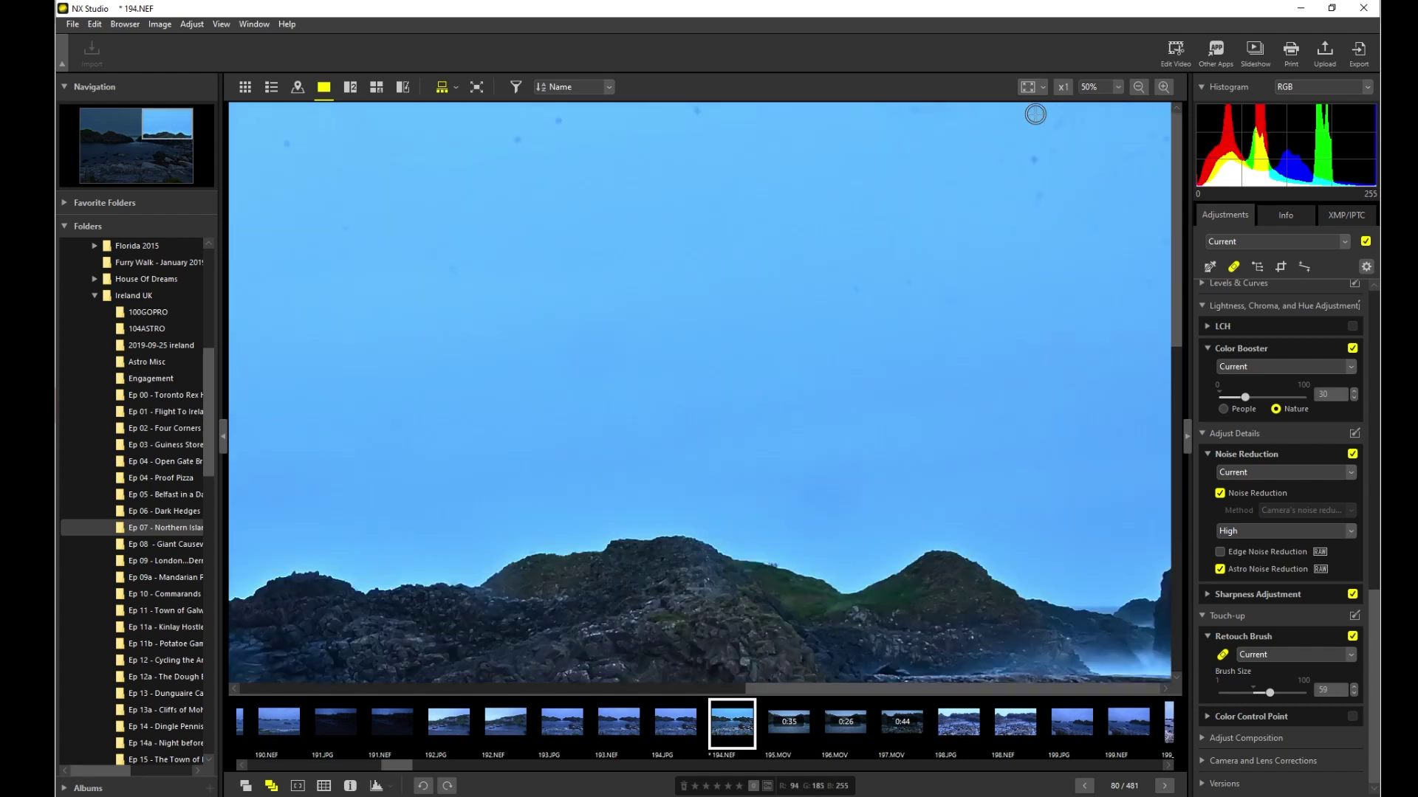
mouse_move(1035, 114)
left_mouse_down()
mouse_move(1043, 144)
mouse_move(1044, 180)
left_mouse_up()
mouse_move(496, 142)
left_mouse_down()
mouse_move(611, 112)
mouse_move(783, 113)
left_mouse_up()
left_click_drag(280, 144, 316, 146)
mouse_move(523, 140)
left_mouse_down()
mouse_move(592, 119)
mouse_move(621, 133)
left_mouse_up()
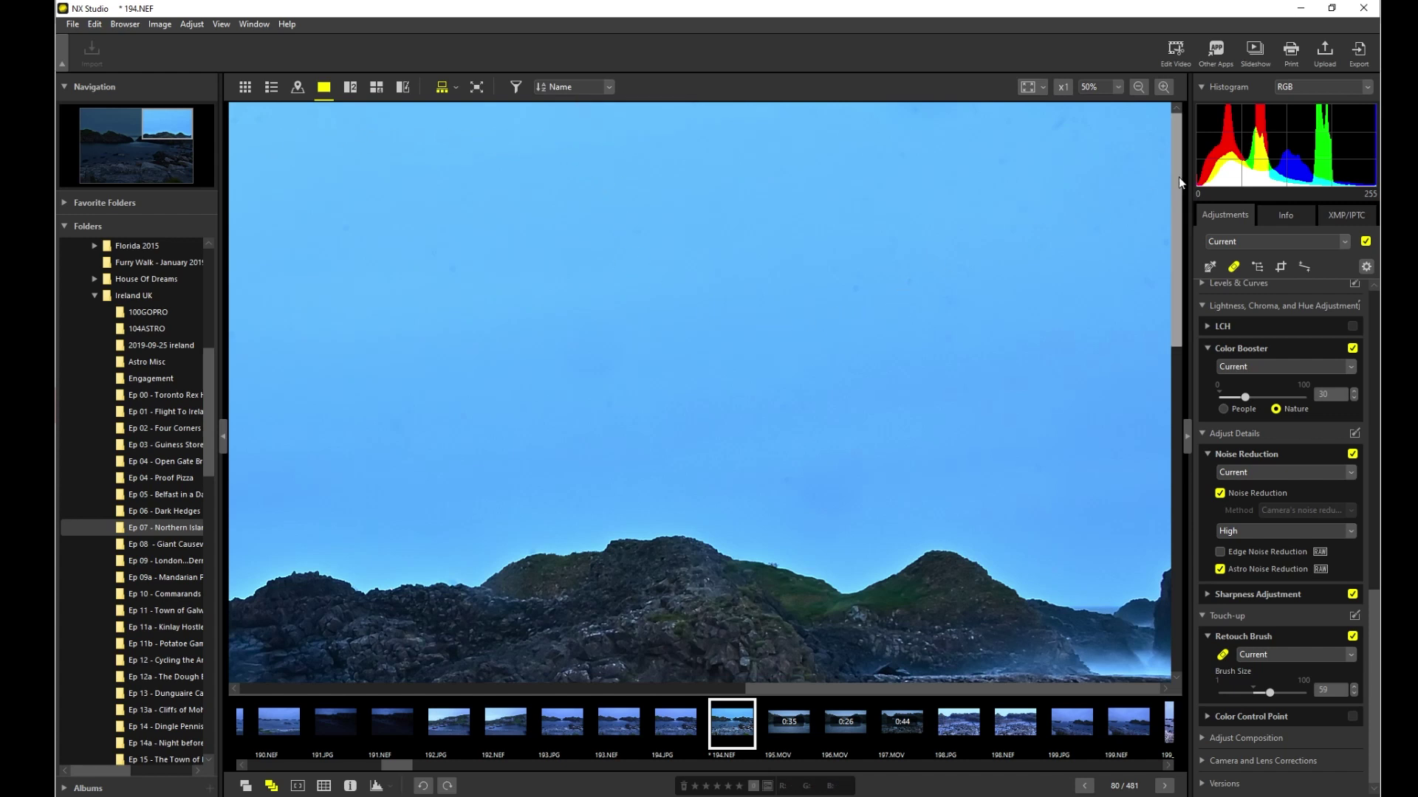
Step: Brush away the remaining upper-sky dust spots and zoom back out to fit the photo
left_click_drag(865, 688, 614, 680)
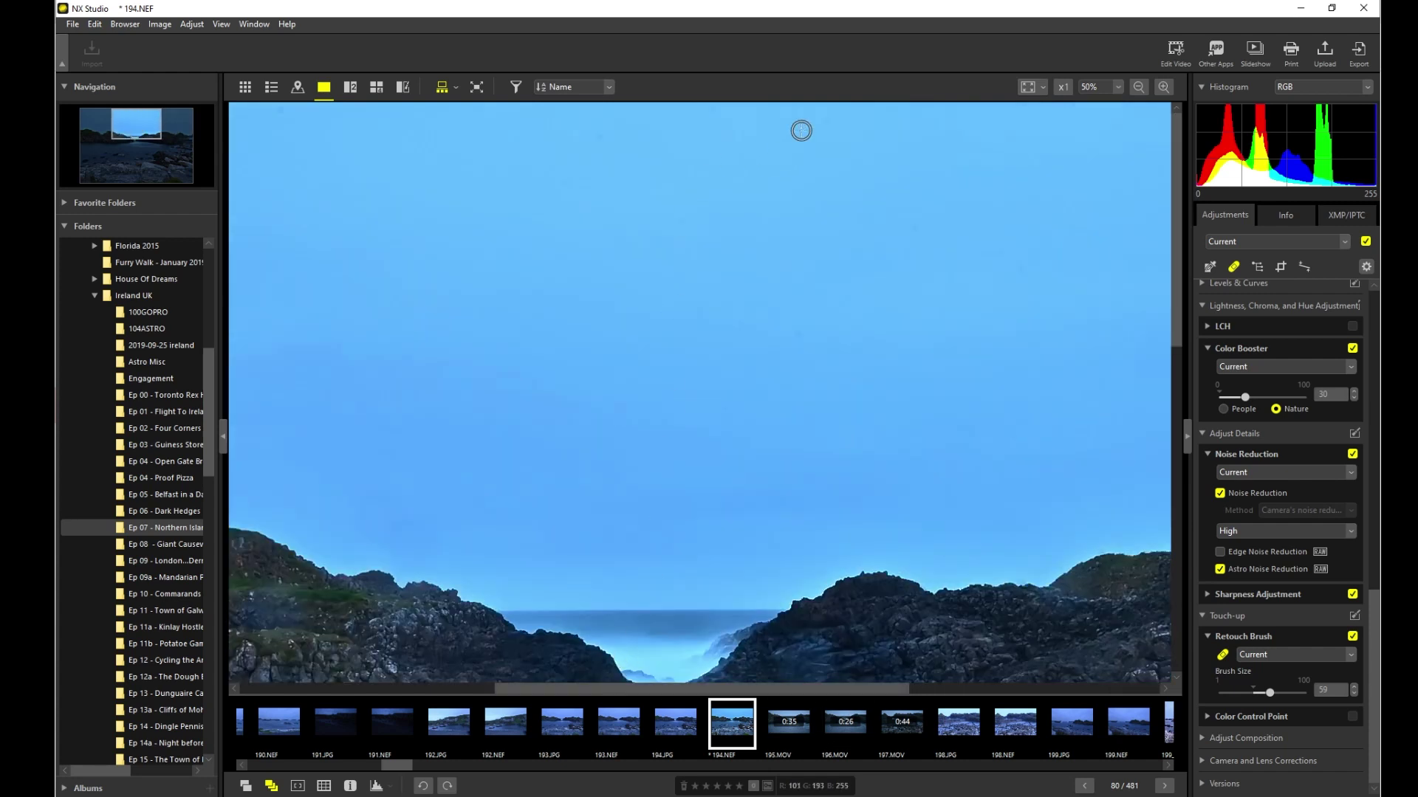
left_click_drag(801, 130, 863, 122)
left_click_drag(687, 112, 750, 115)
key("ctrl+minus")
key("ctrl+minus")
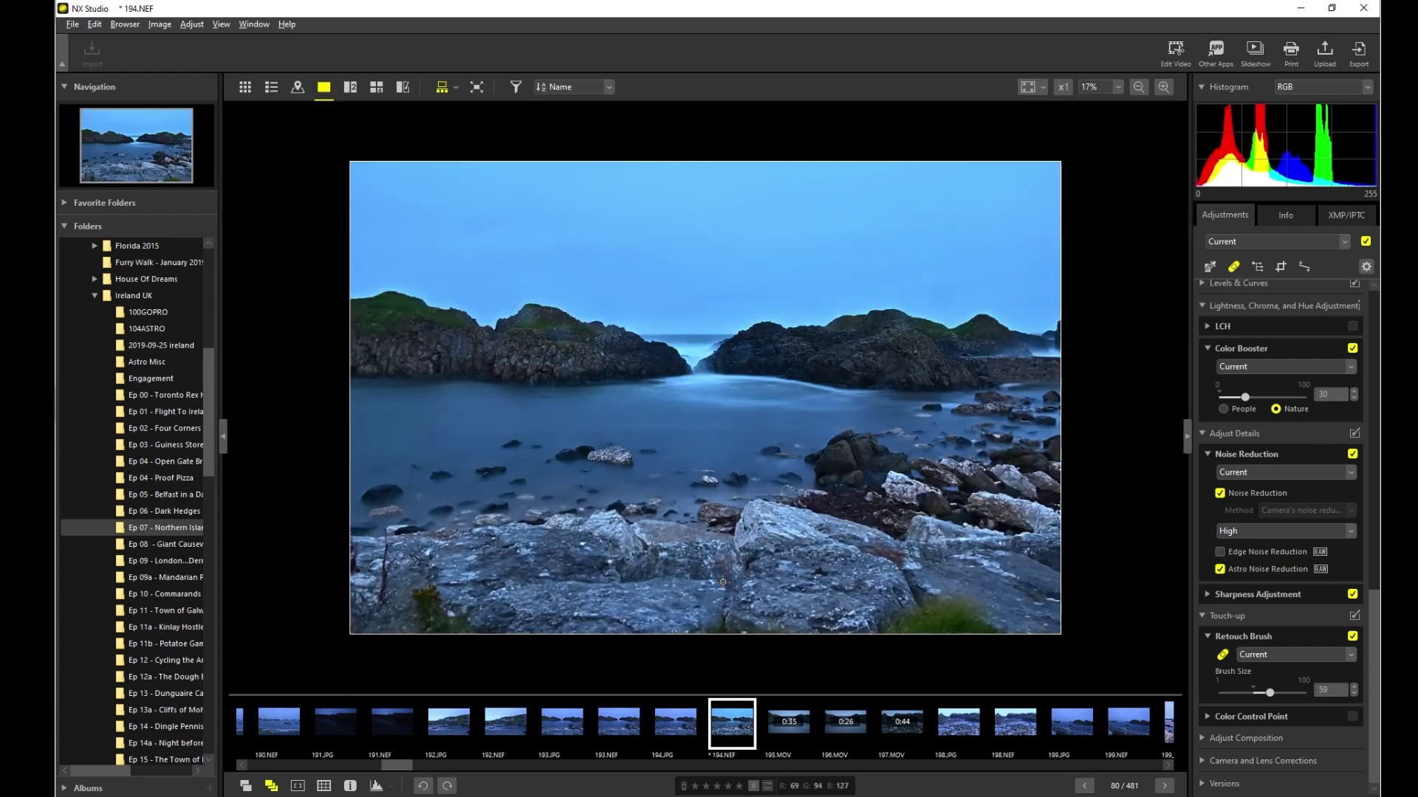
Step: Collapse Adjust Details, Lightness Chroma and Hue, and Adjust Brightness and Color, then expand Adjust Composition
key("ctrl+plus")
key("ctrl+minus")
key("alt")
left_click(1203, 432)
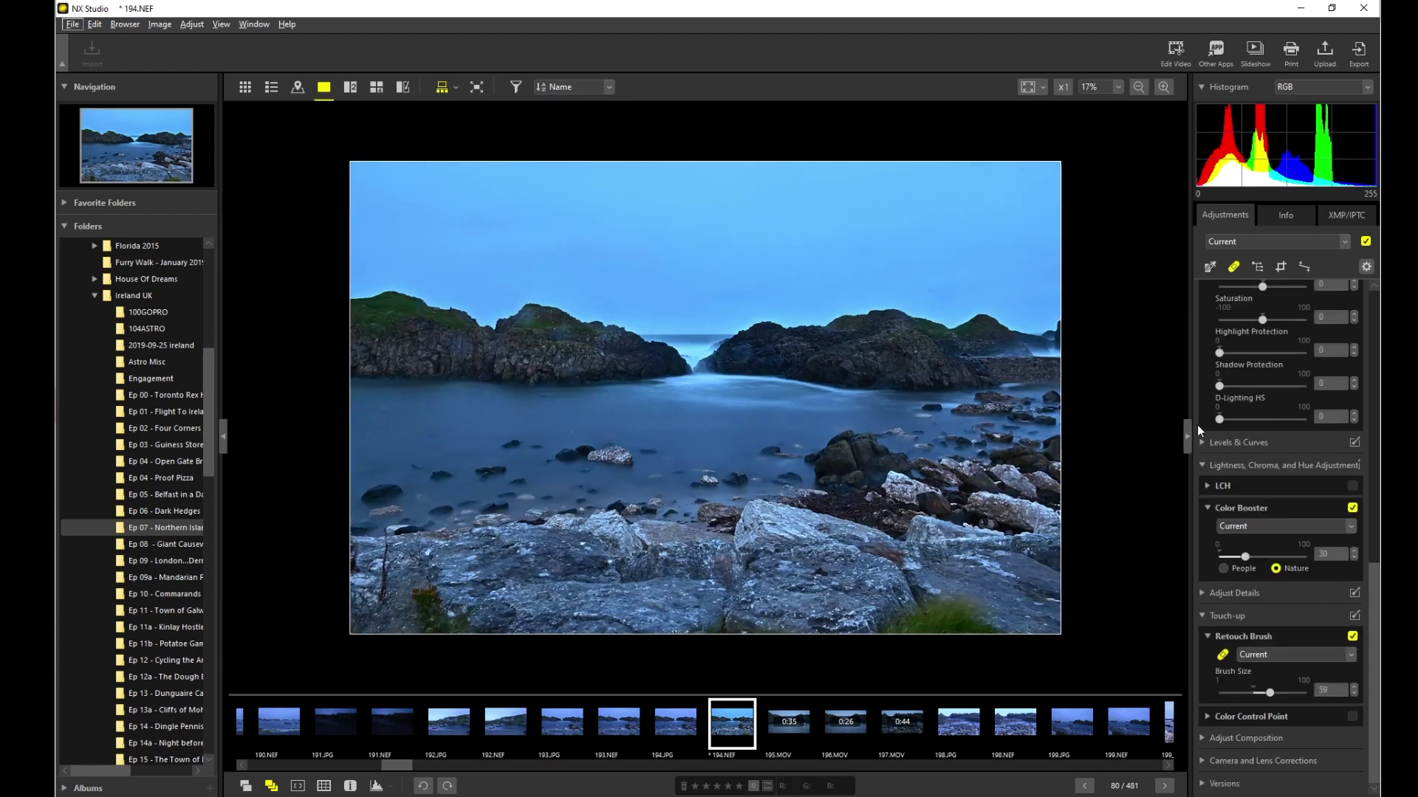
left_click(1201, 466)
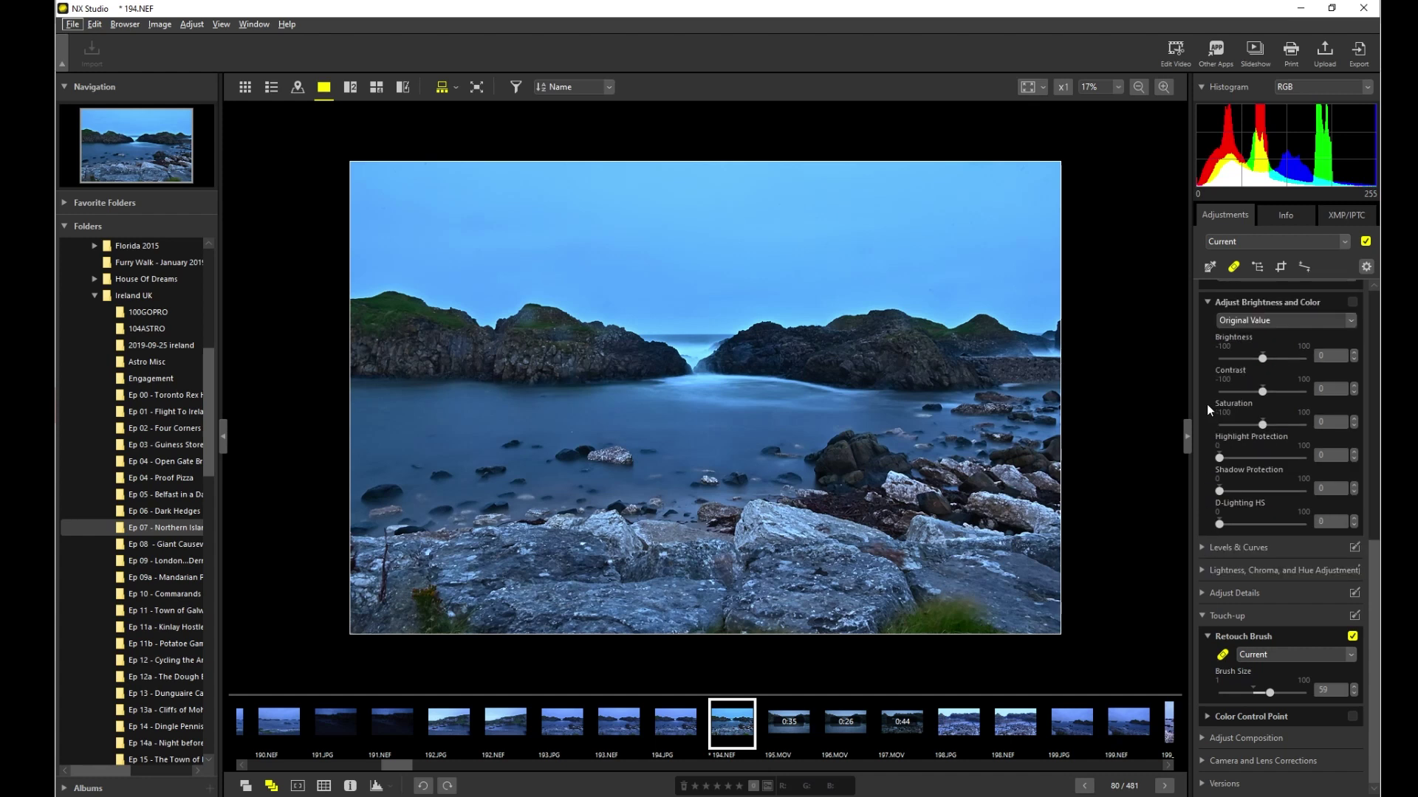
scroll(1206, 405, "up", 3)
left_click(1208, 436)
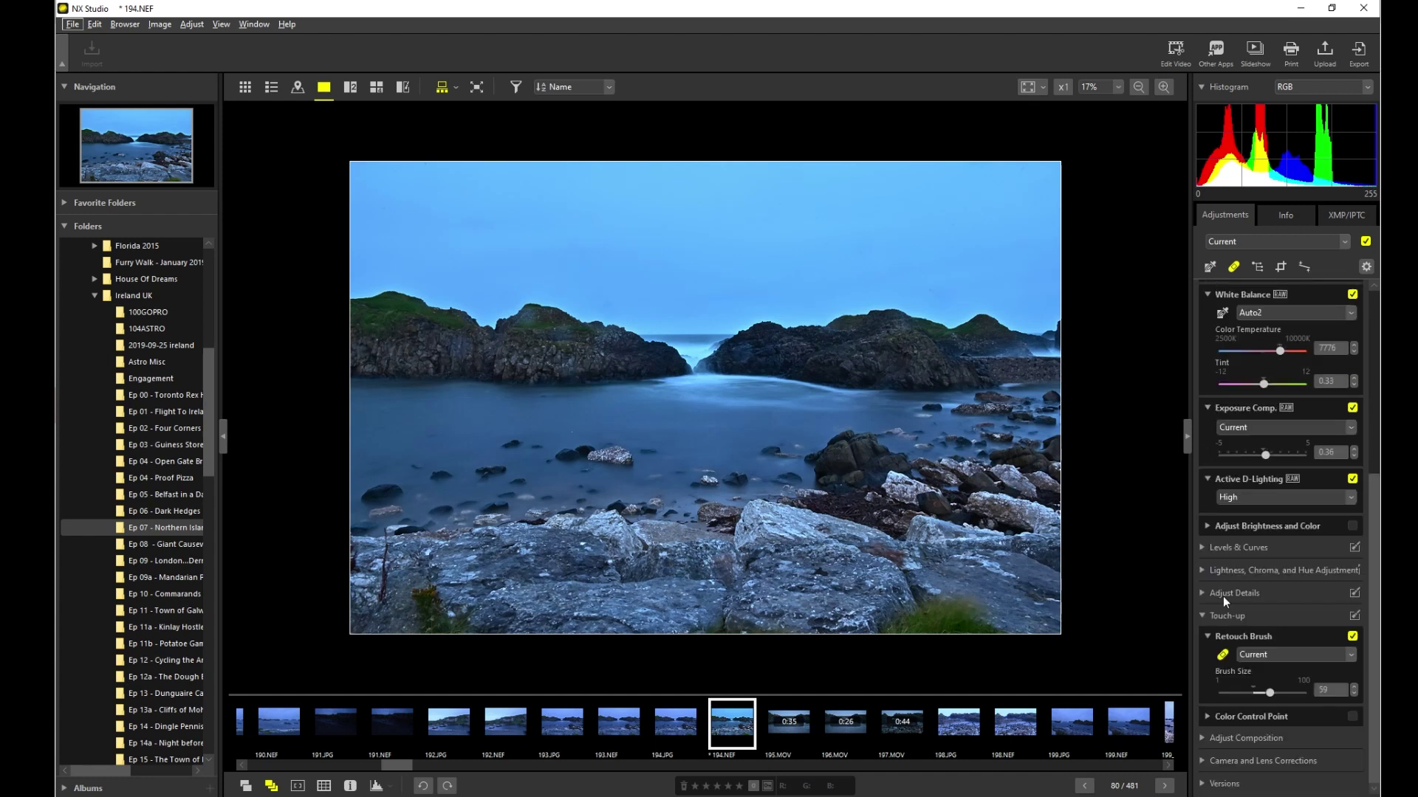
left_click(1204, 741)
scroll(1211, 722, "down", 7)
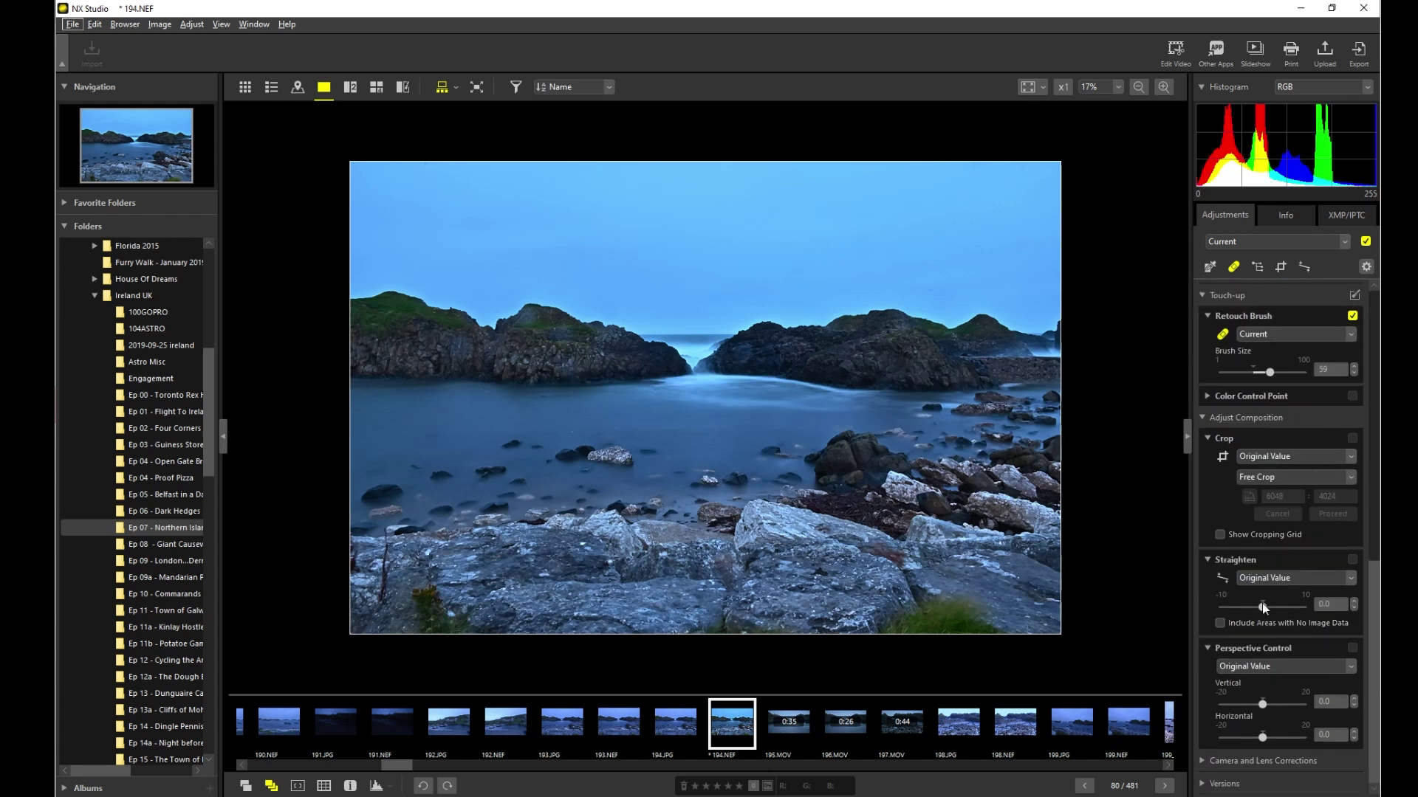
Step: Level the seascape by tracing the horizon with the Straighten tool
left_click_drag(1261, 604, 1265, 606)
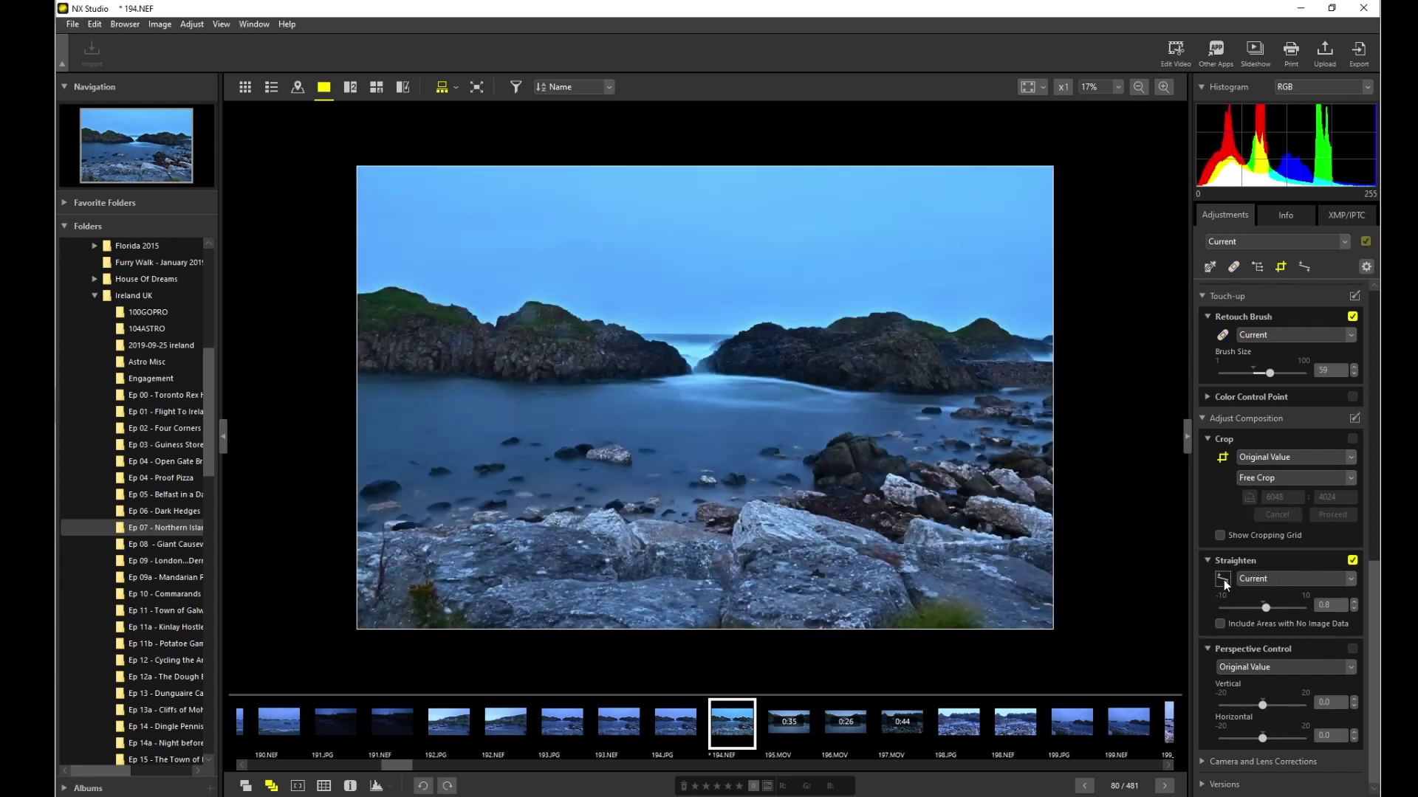
left_click(1222, 579)
left_click_drag(639, 339, 740, 336)
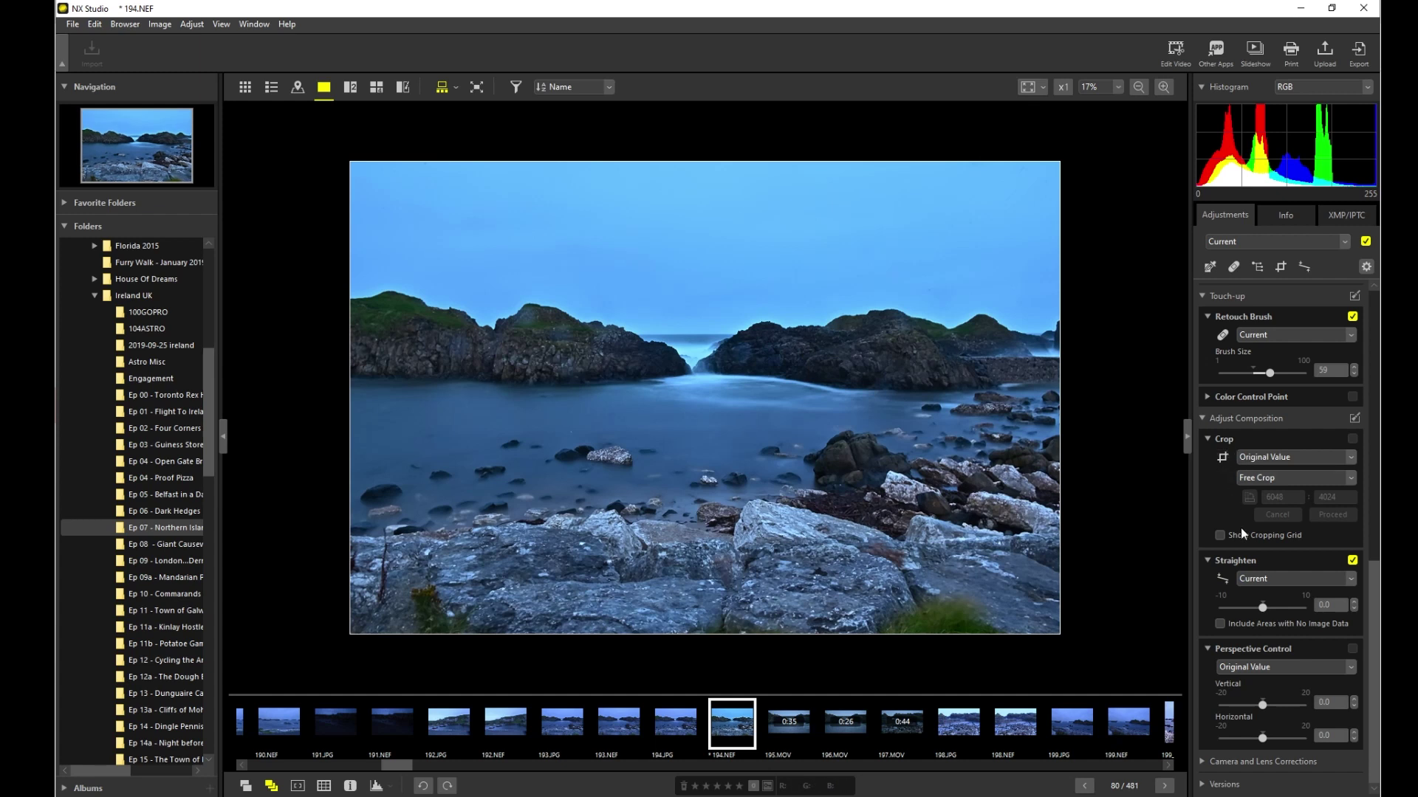
left_click(1223, 457)
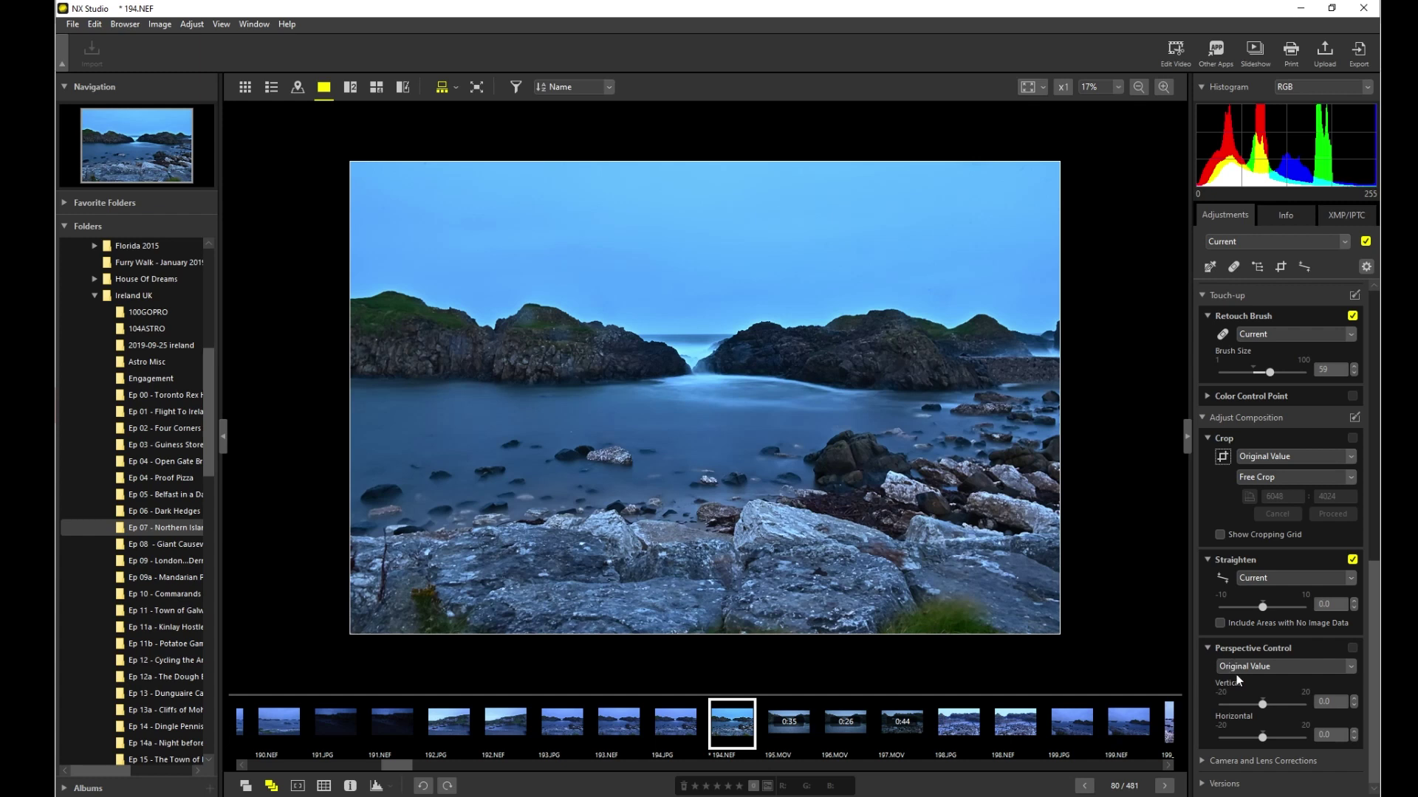
Step: Collapse Perspective Control and show the Camera and Lens Corrections settings
left_click(1262, 668)
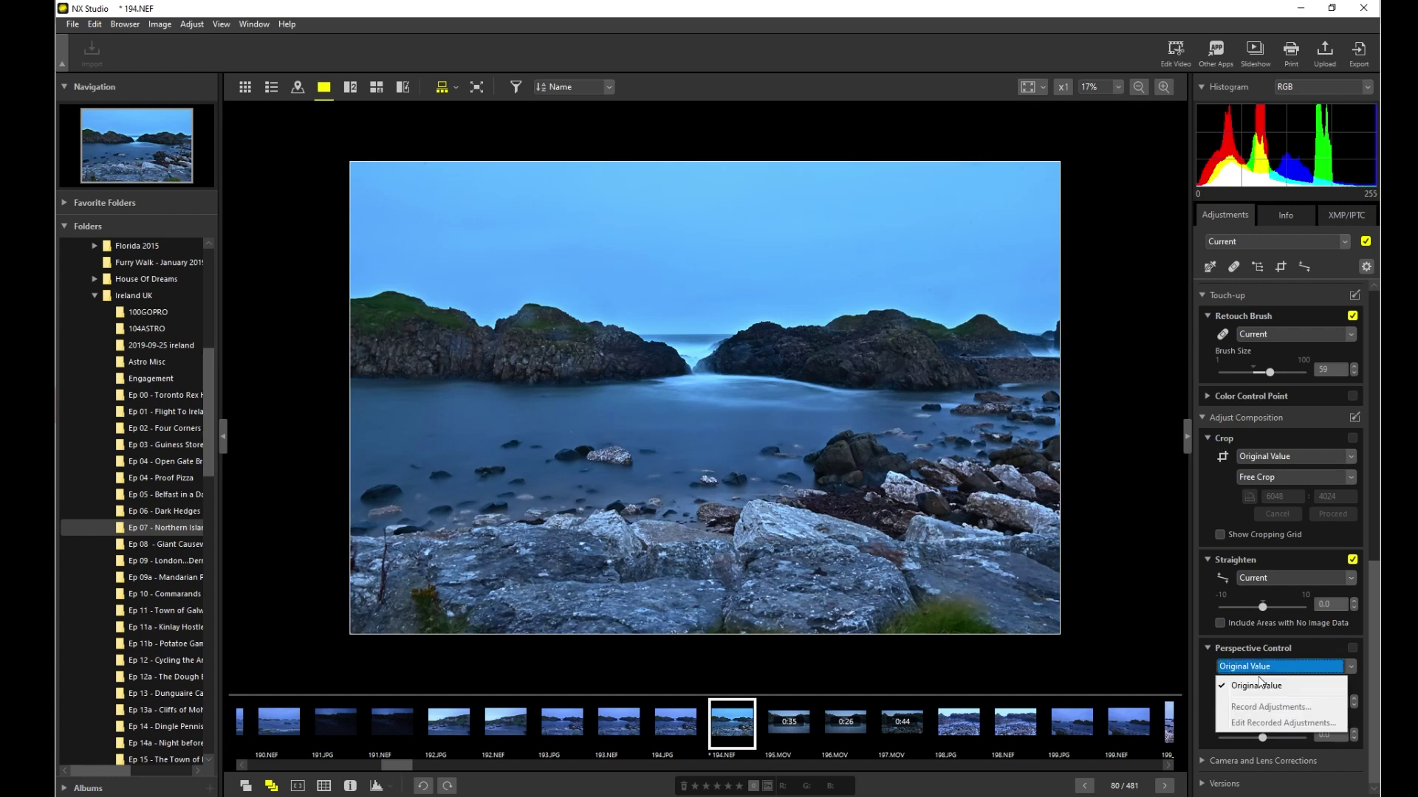
left_click(1233, 709)
scroll(1230, 670, "down", 3)
Step: Turn on colour moiré reduction at High strength
left_click(1250, 502)
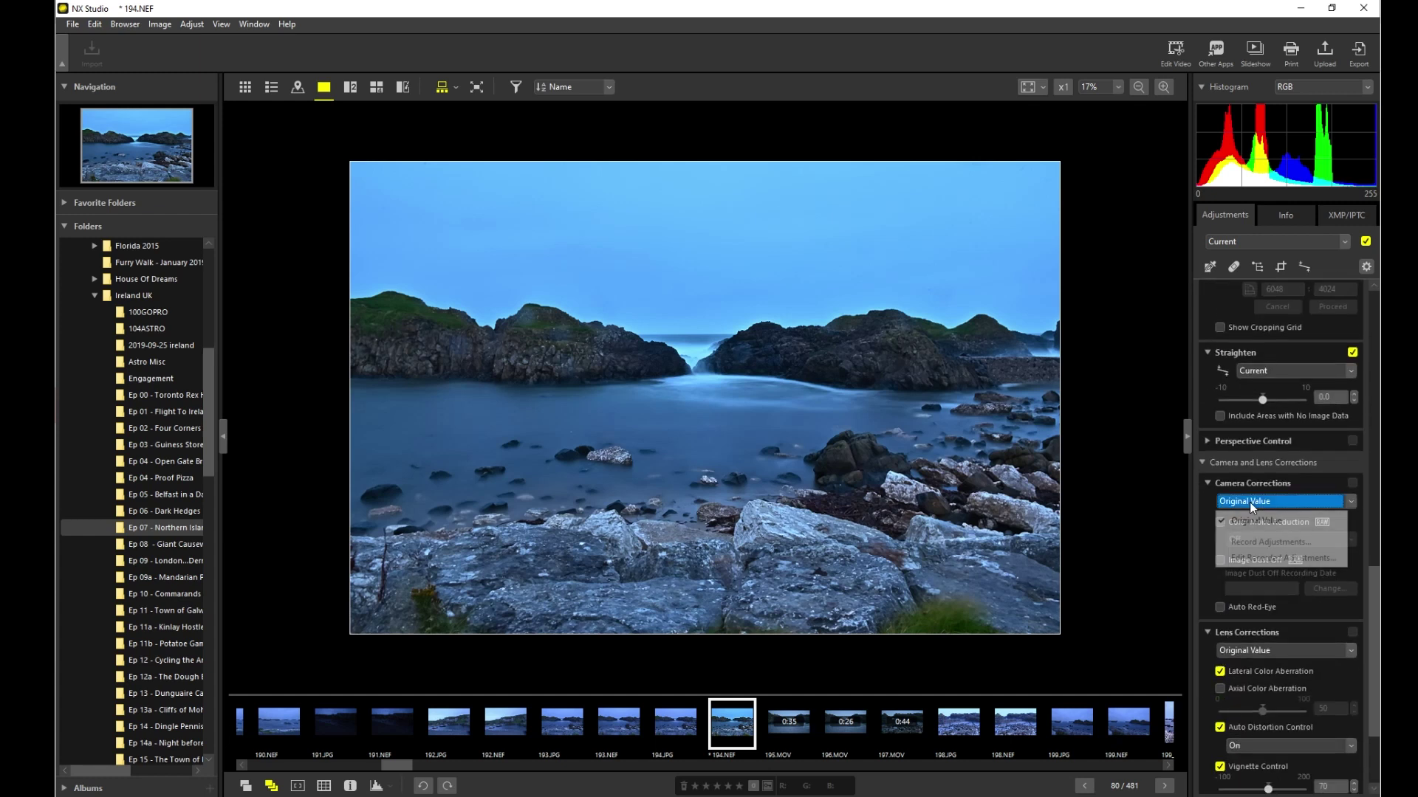
left_click(1207, 528)
left_click(1219, 522)
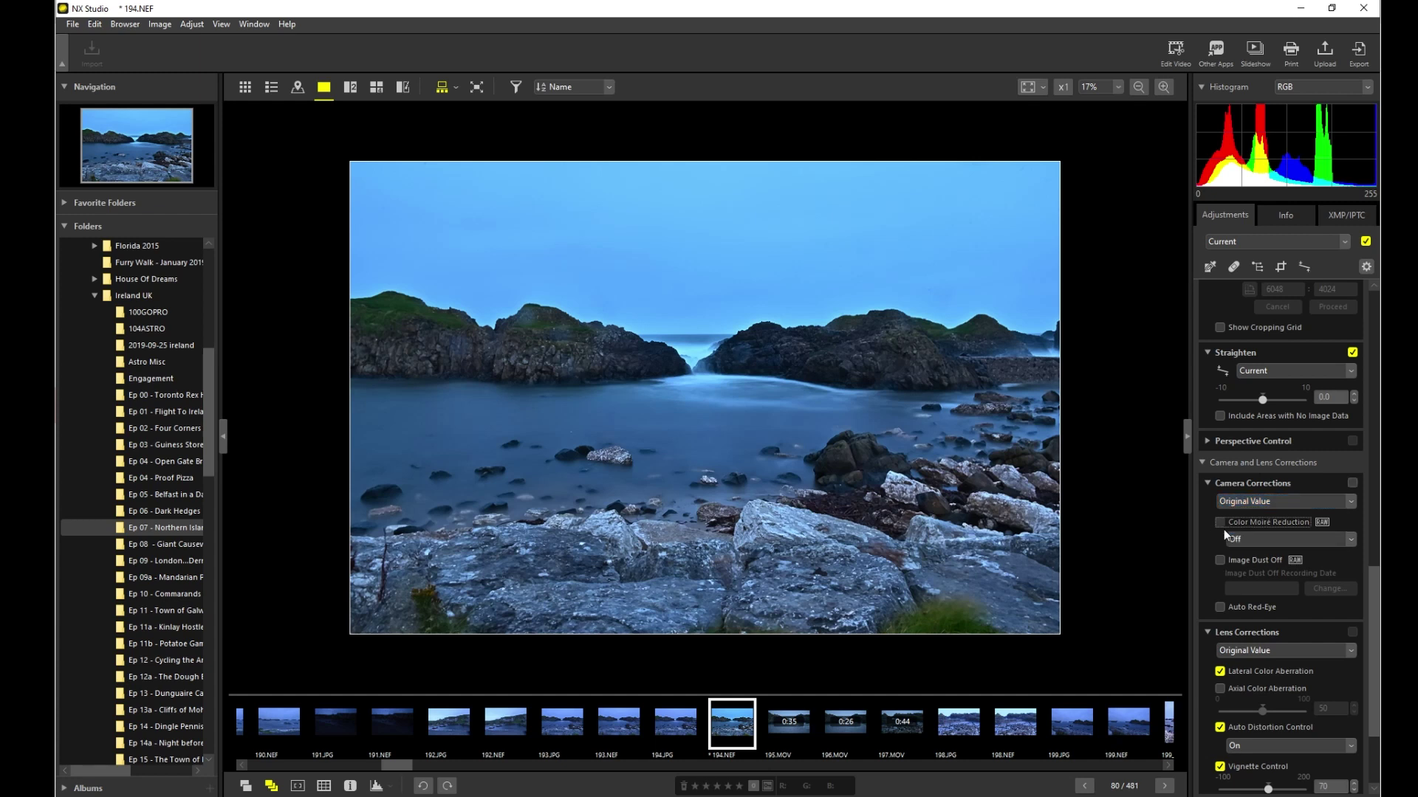
left_click(1239, 538)
left_click(1249, 606)
Step: Try Image Dust Off, dismiss the missing-reference warning and cancel, then scroll through the adjustments
left_click(1220, 559)
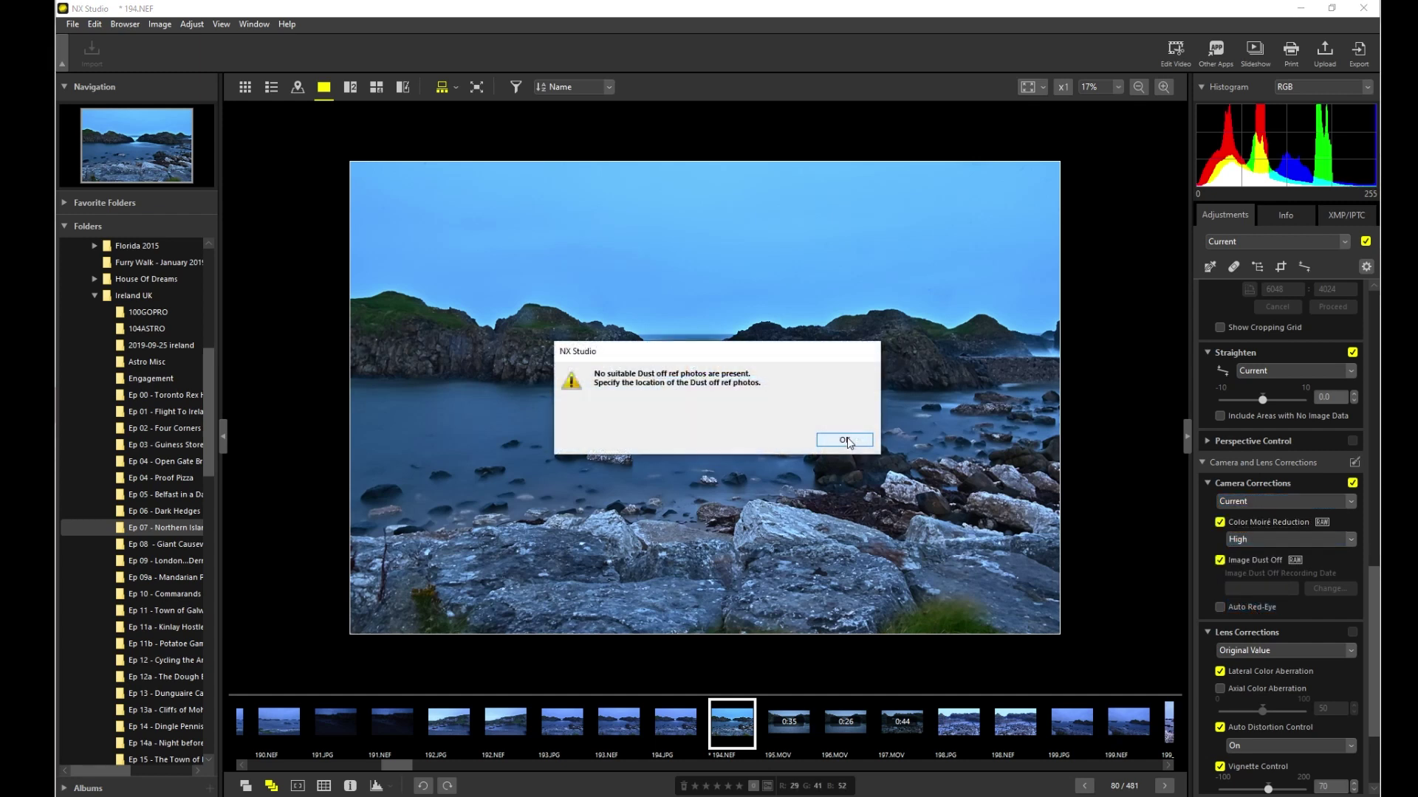
left_click(846, 441)
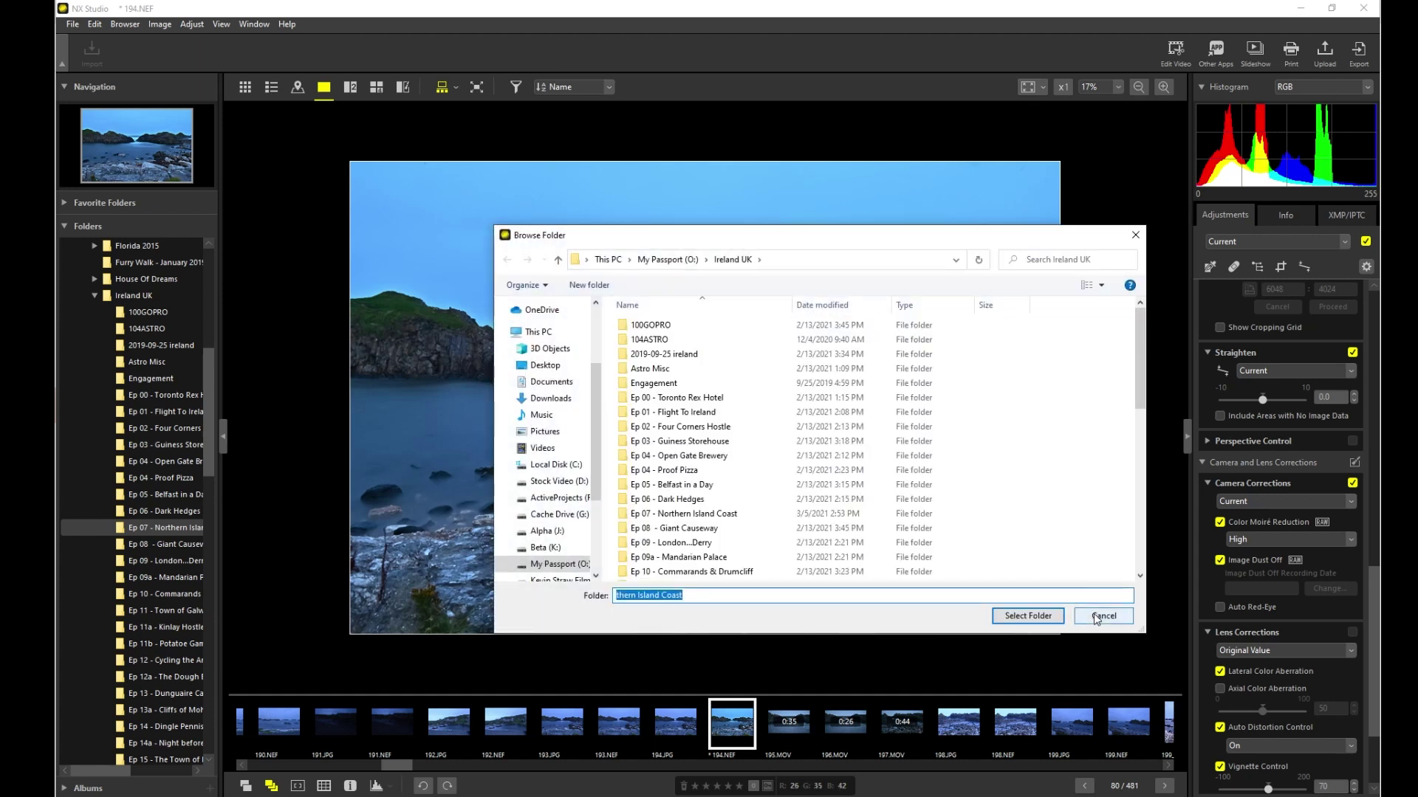
left_click(1102, 616)
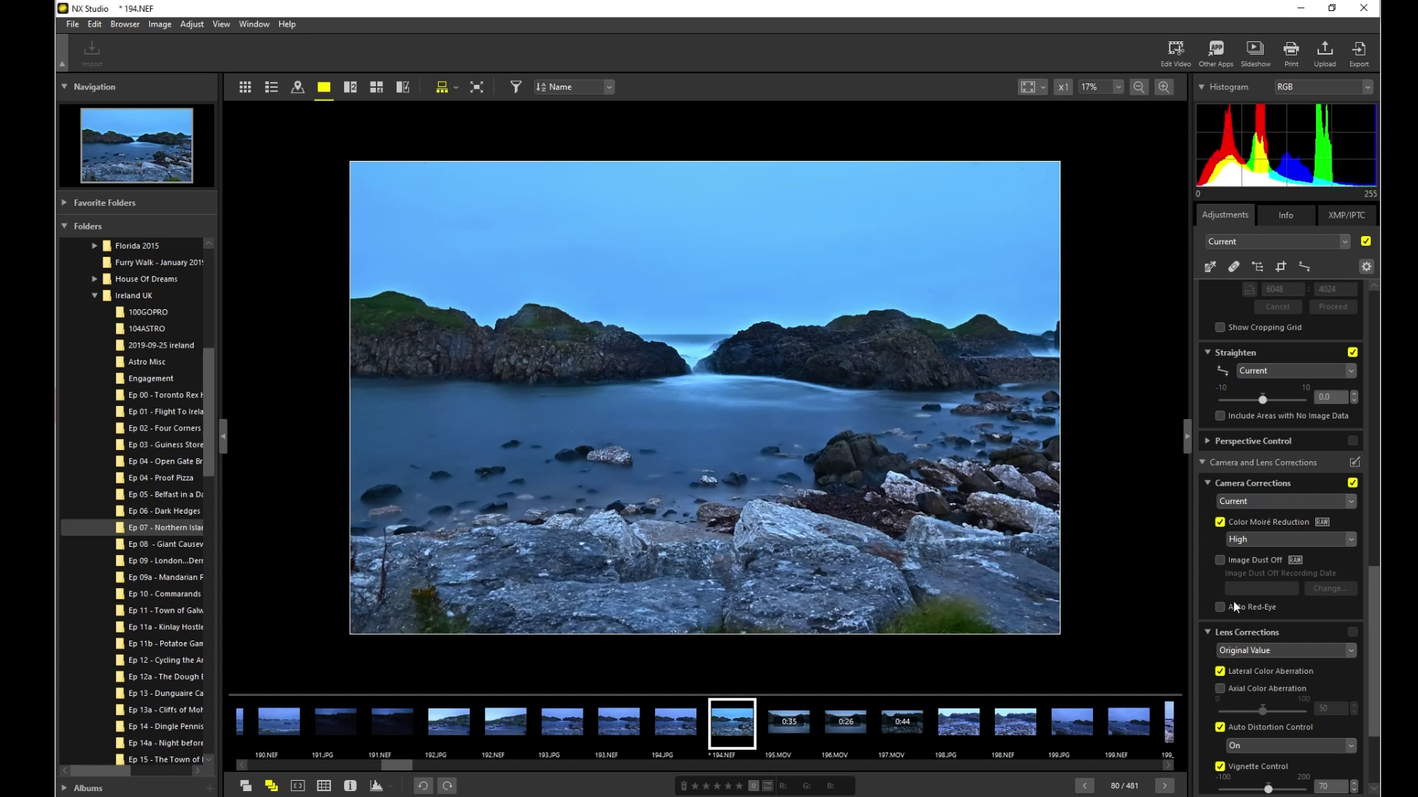
scroll(1233, 600, "down", 3)
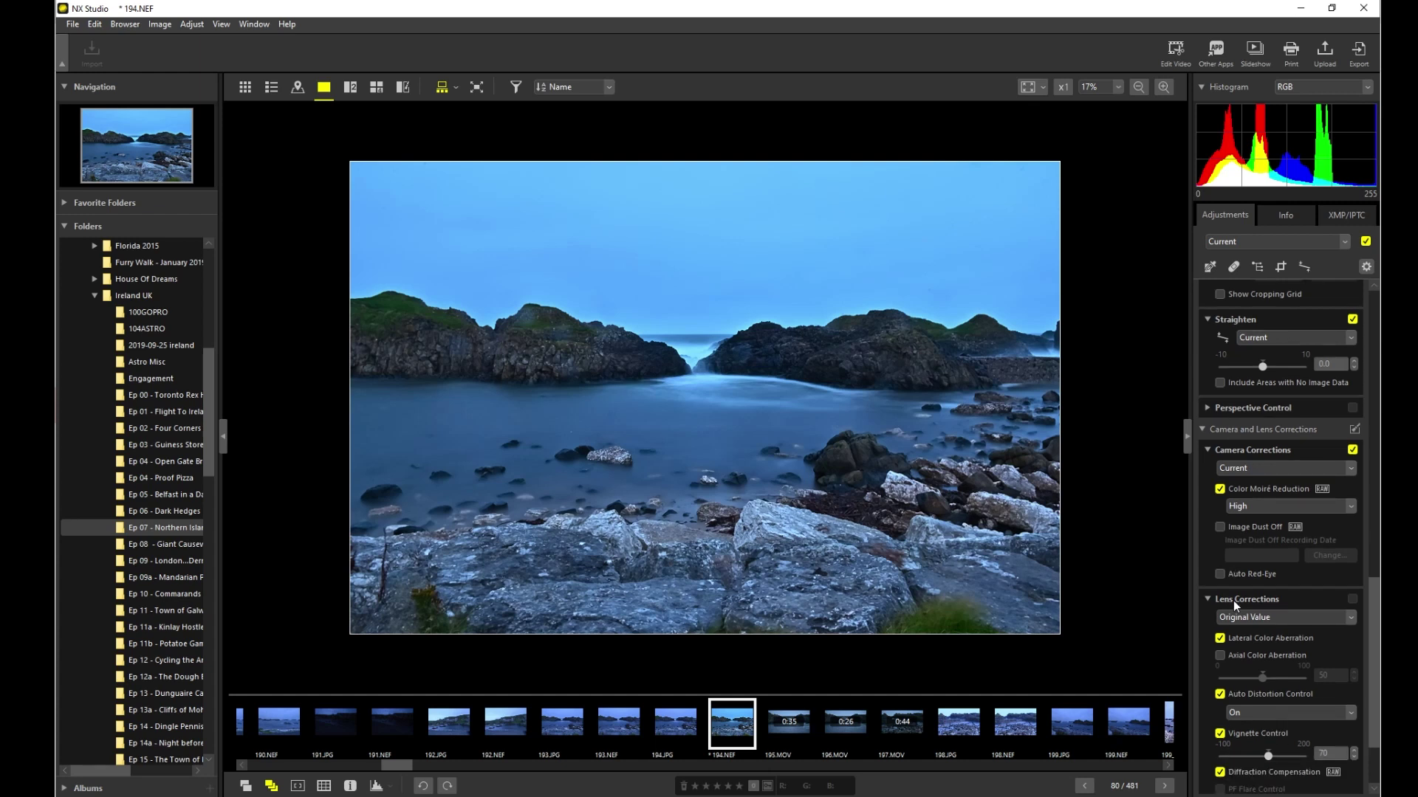
scroll(1234, 595, "down", 1)
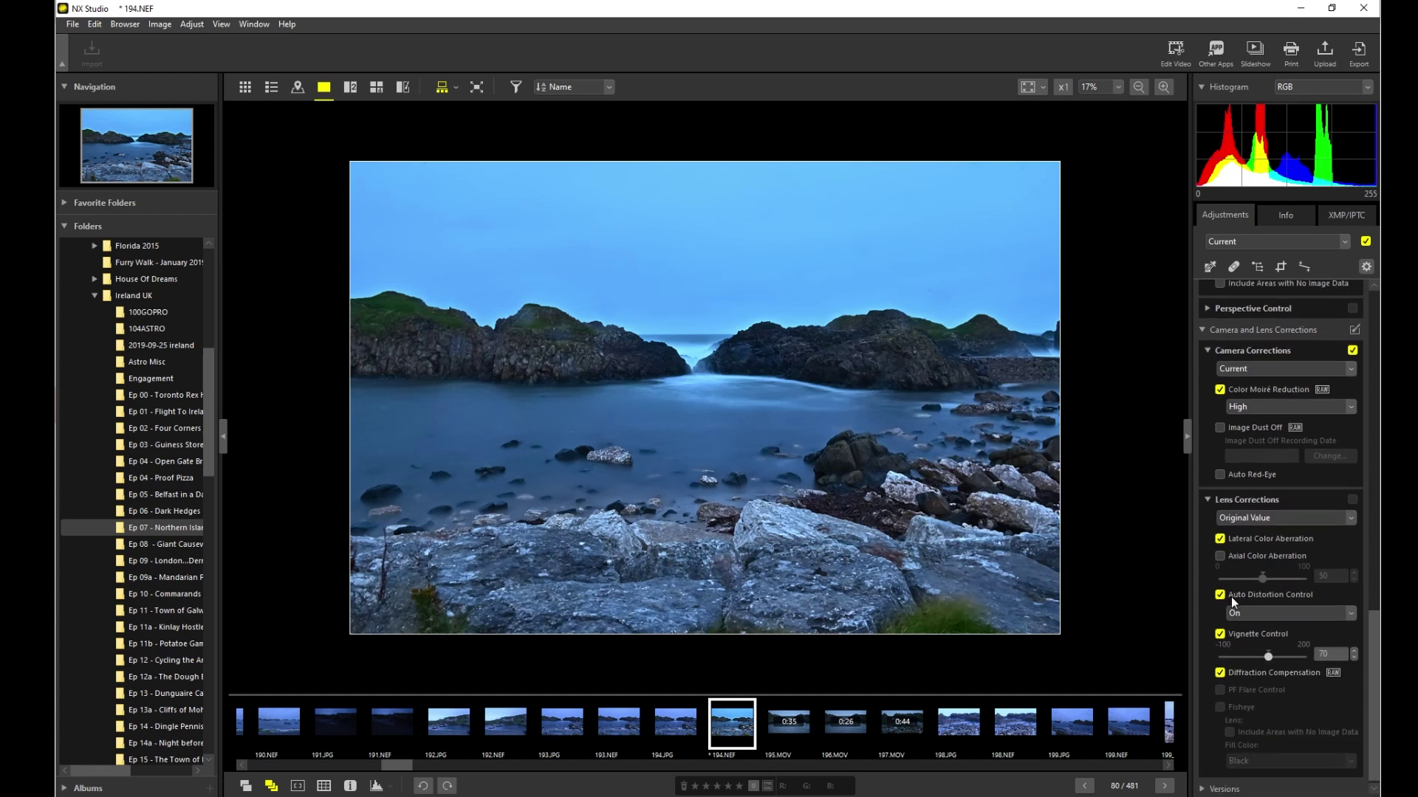
scroll(1230, 602, "down", 1)
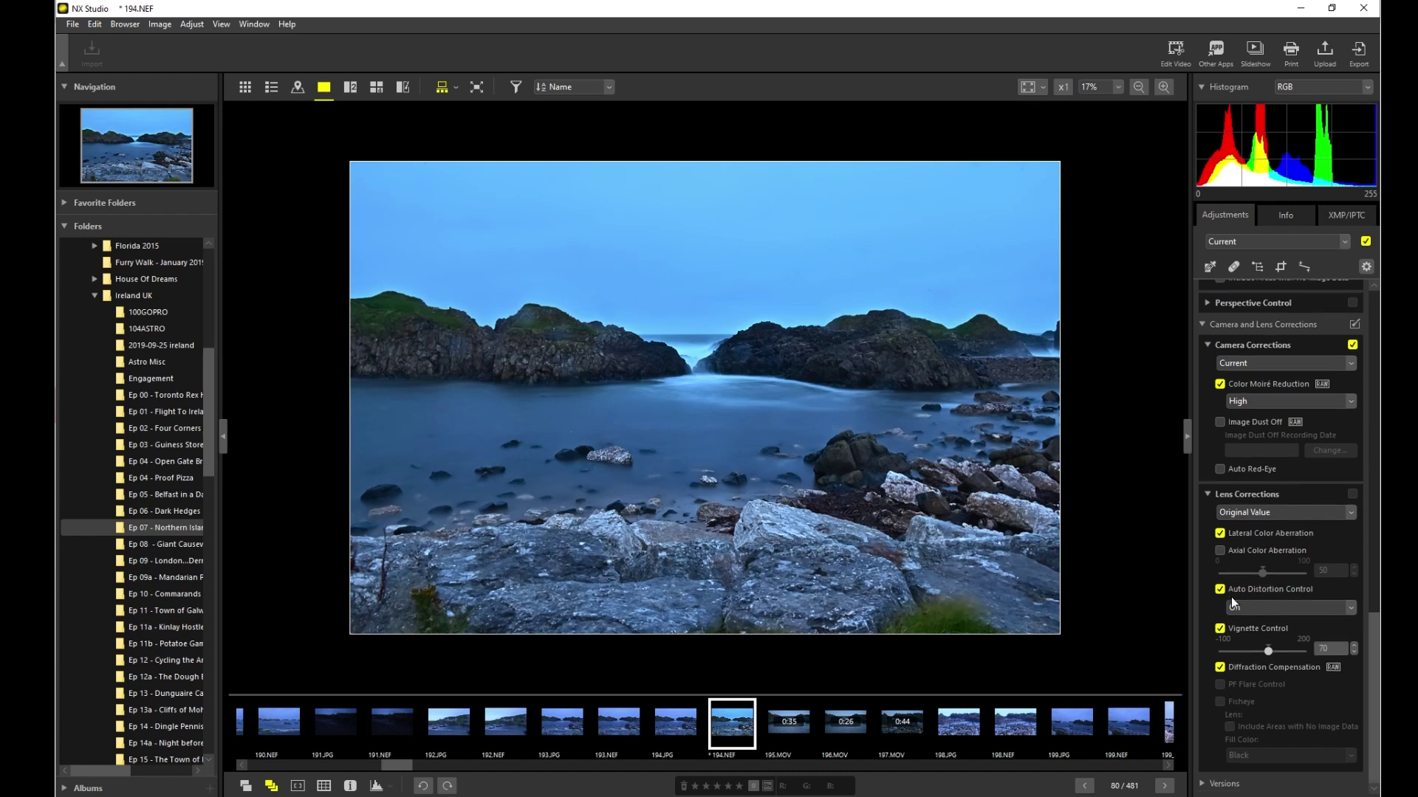
scroll(1242, 613, "up", 15)
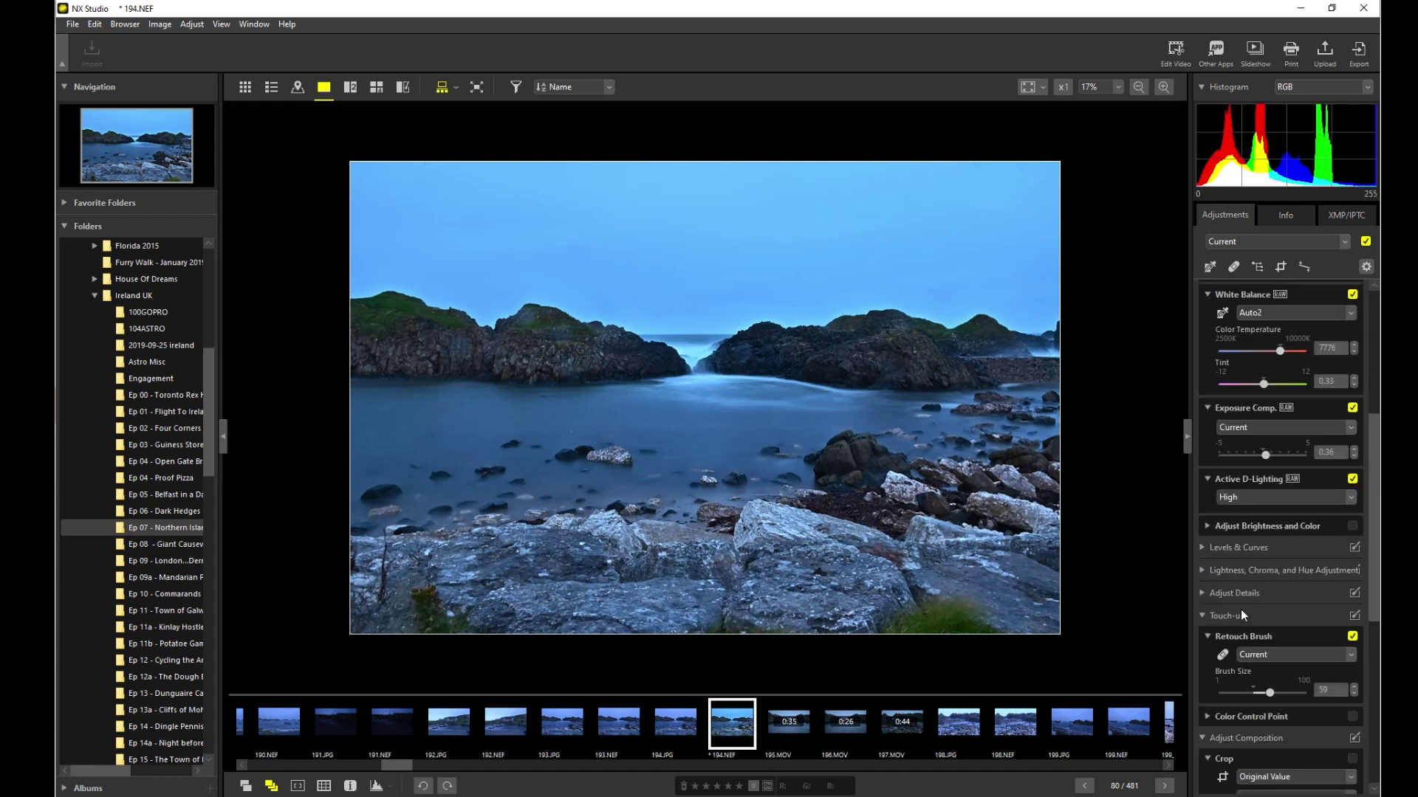
Step: Compare with 194.JPG, reselect 194.NEF, arm the Gray Point Sample tool and toggle Levels & Curves
left_click(687, 725)
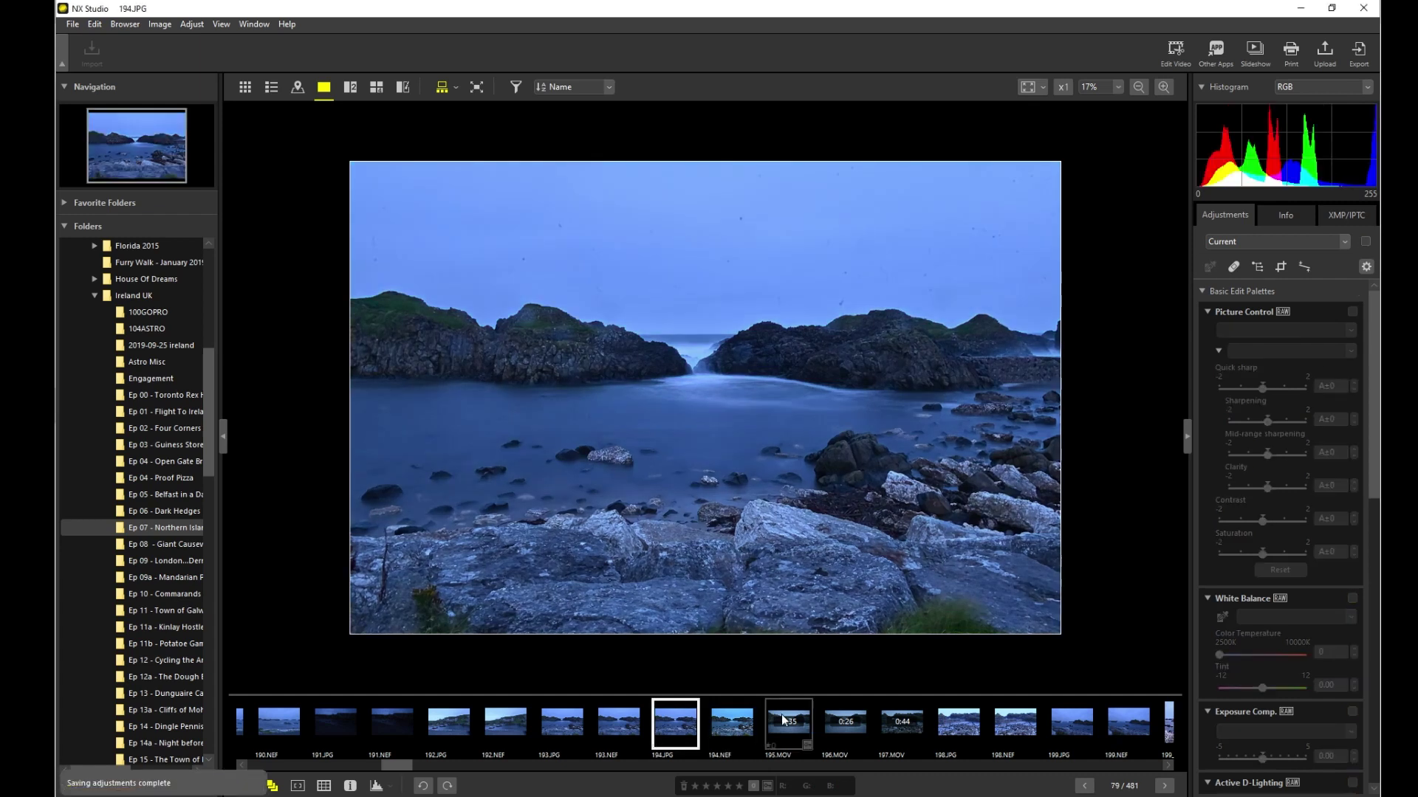
left_click(735, 716)
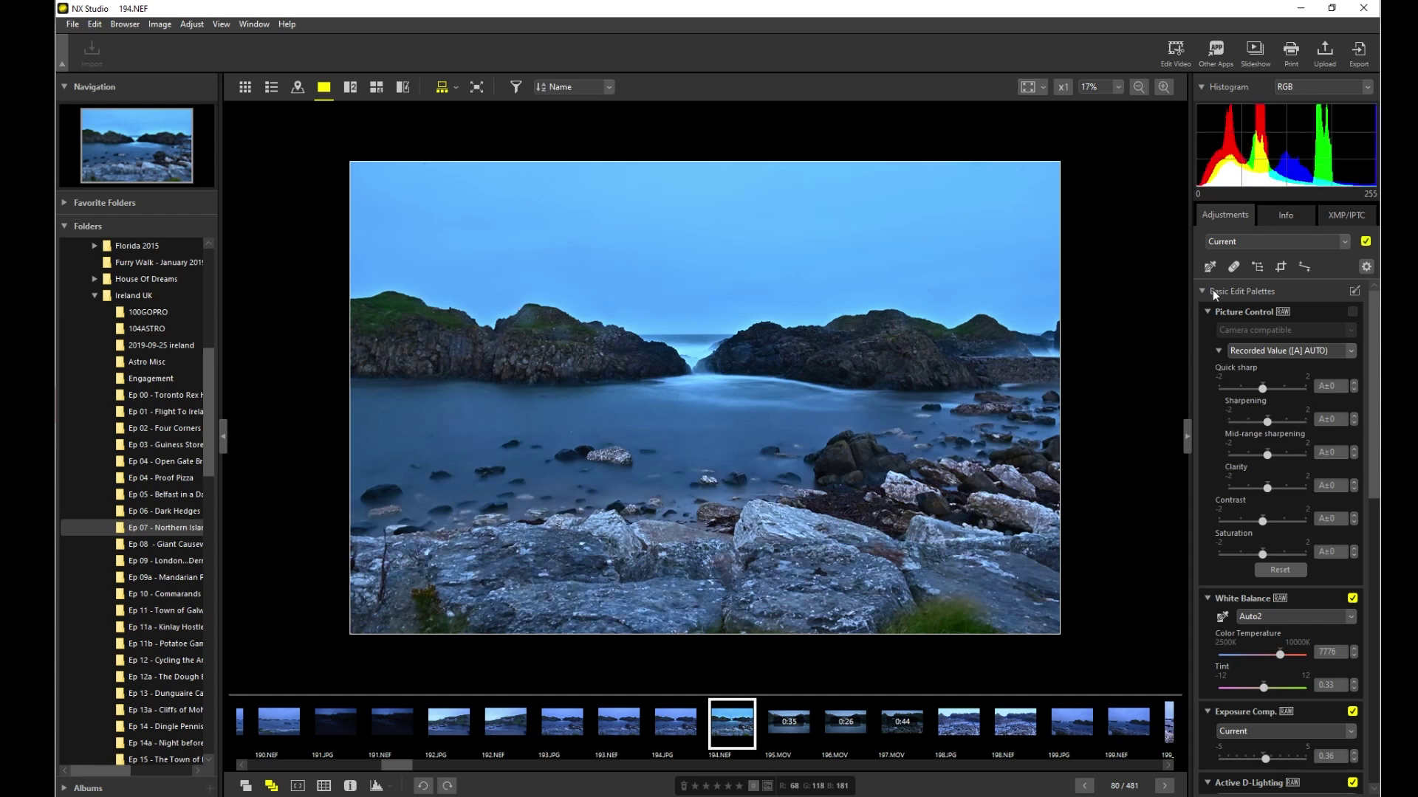
left_click(1210, 267)
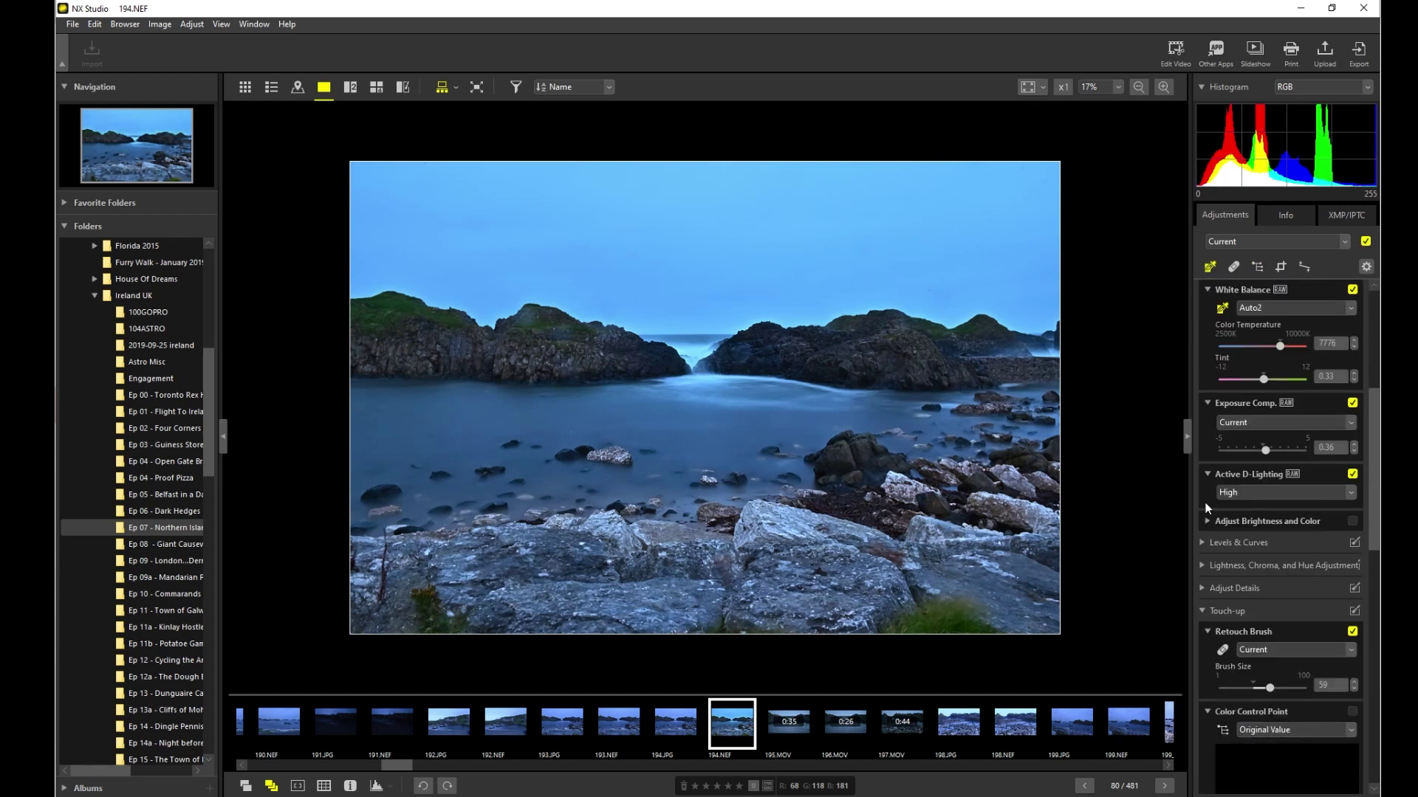
left_click(1201, 544)
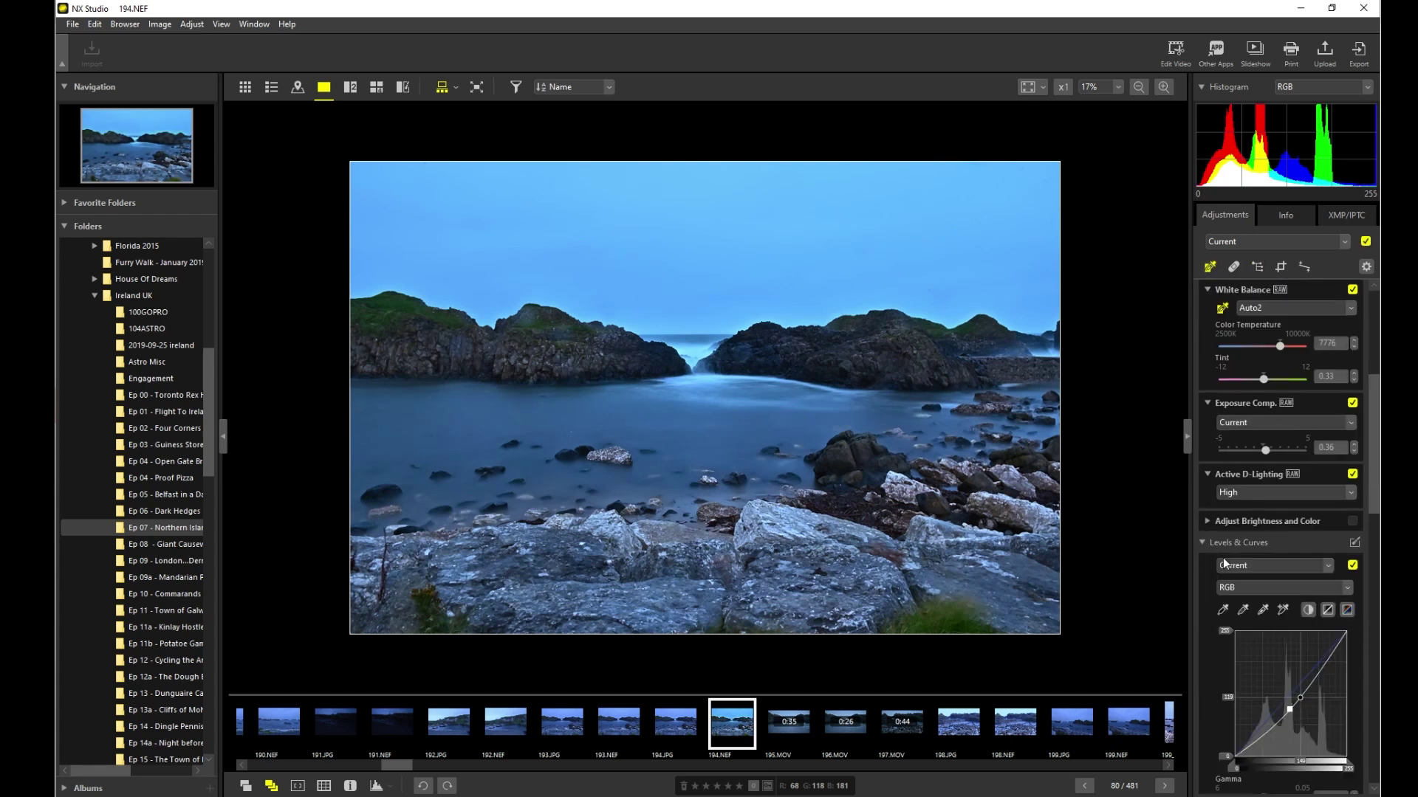
left_click(1202, 542)
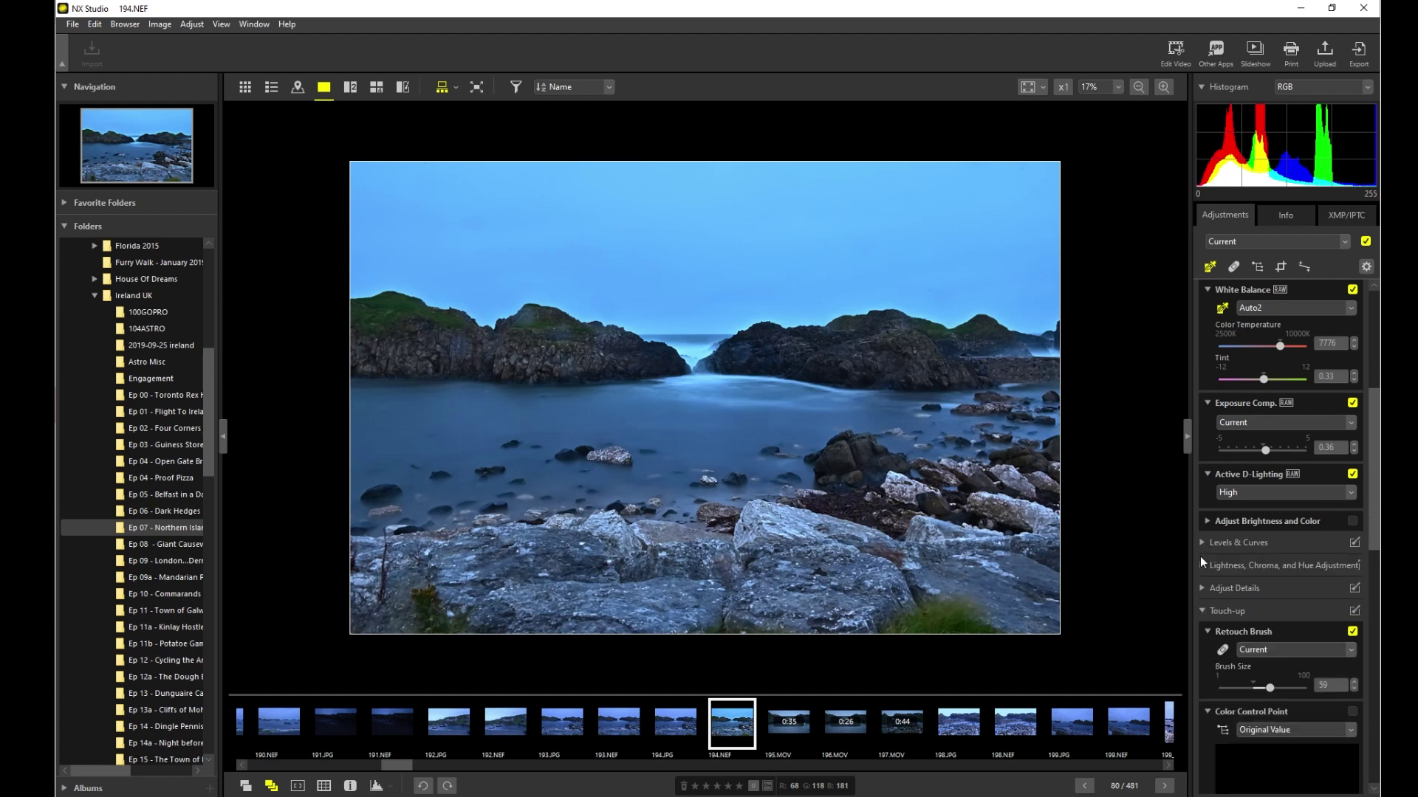
scroll(1201, 587, "down", 5)
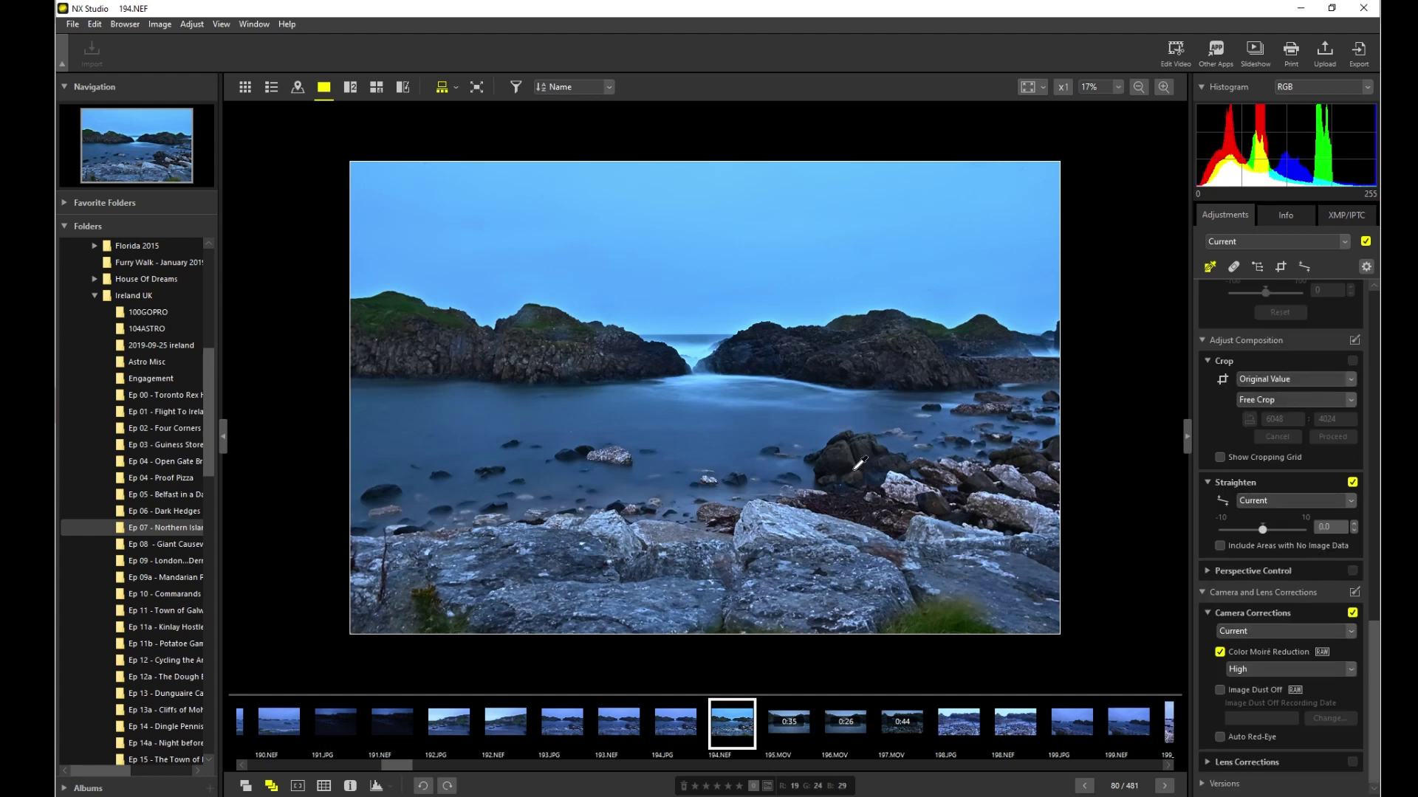
Step: Sample the sky as the white balance grey point, then compare with 194.JPG and reselect 194.NEF
left_click(917, 312)
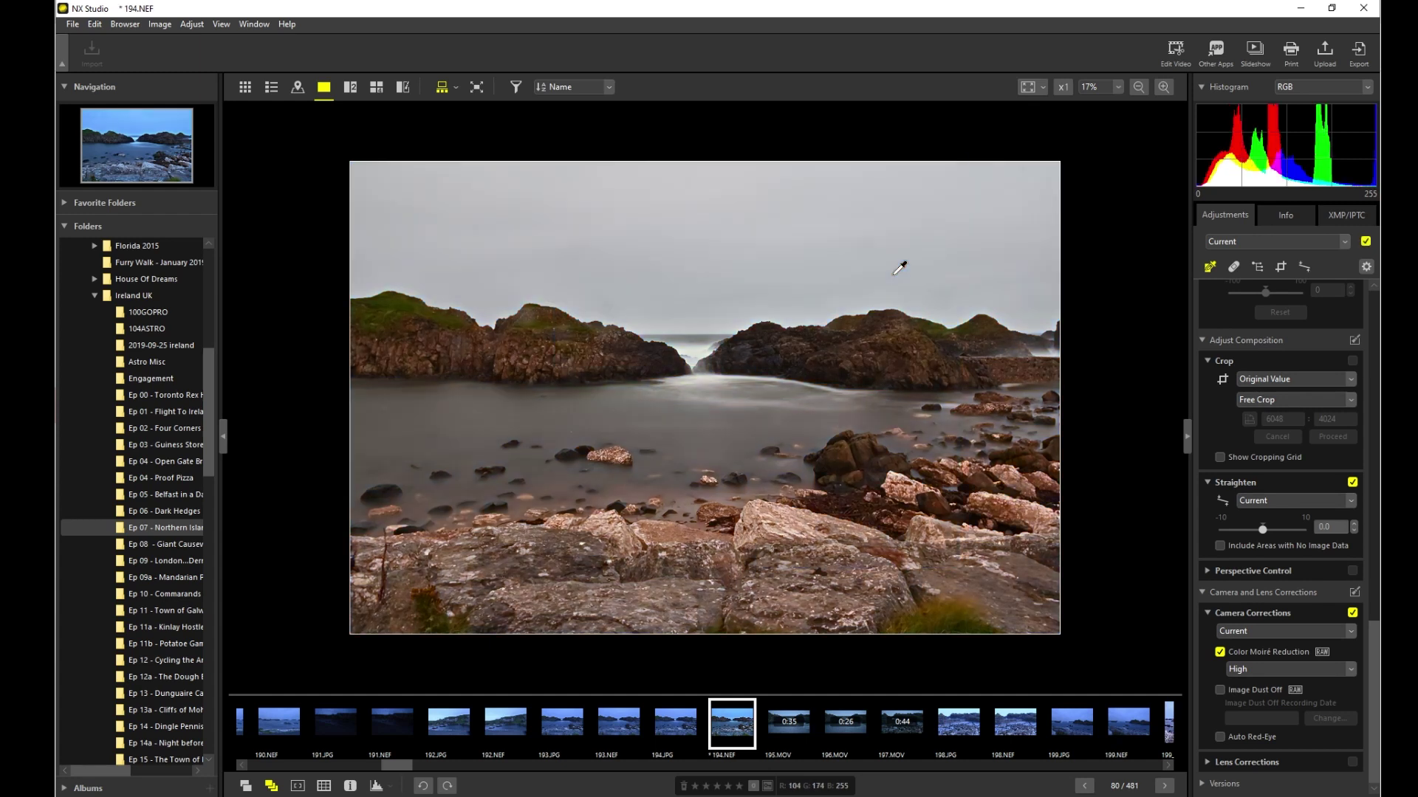
left_click(680, 725)
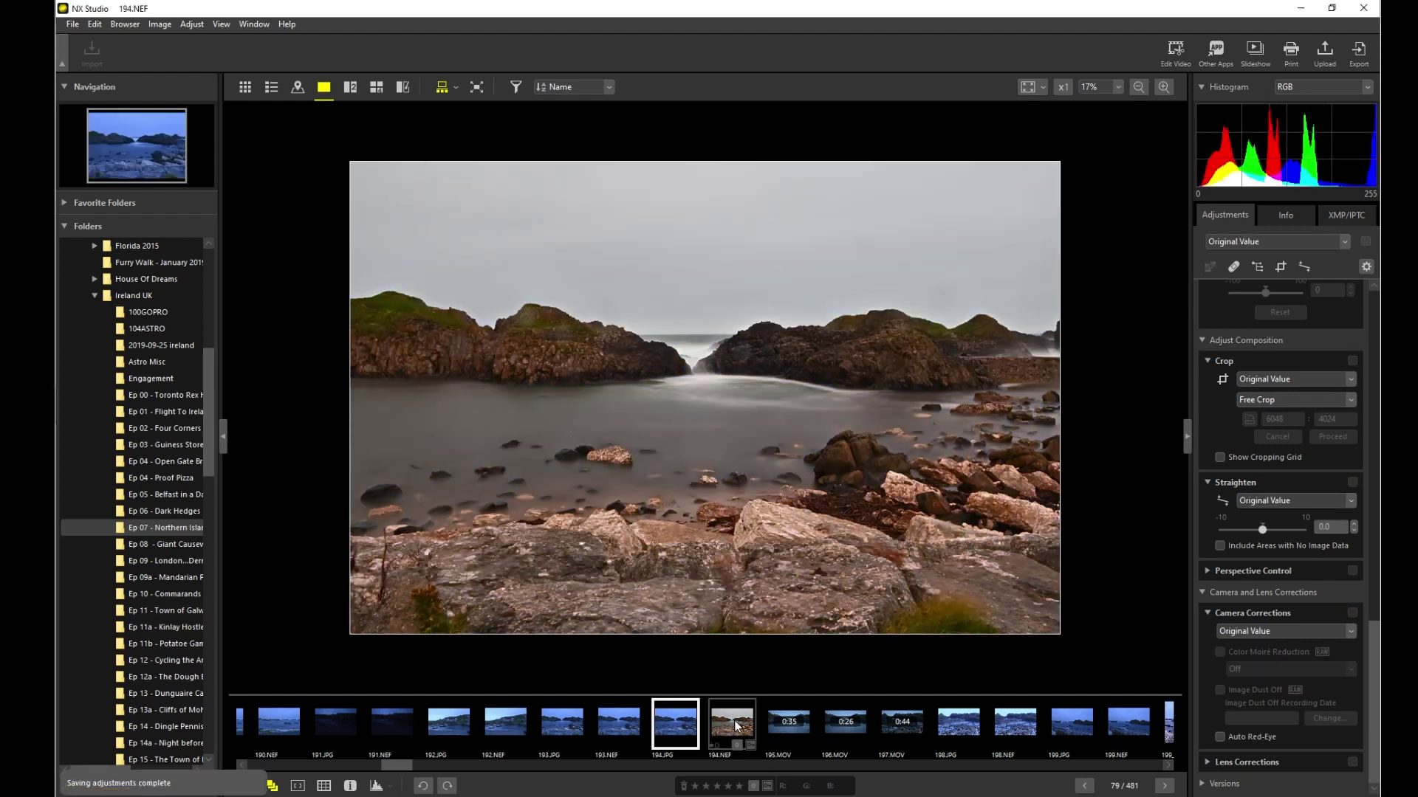
left_click(735, 726)
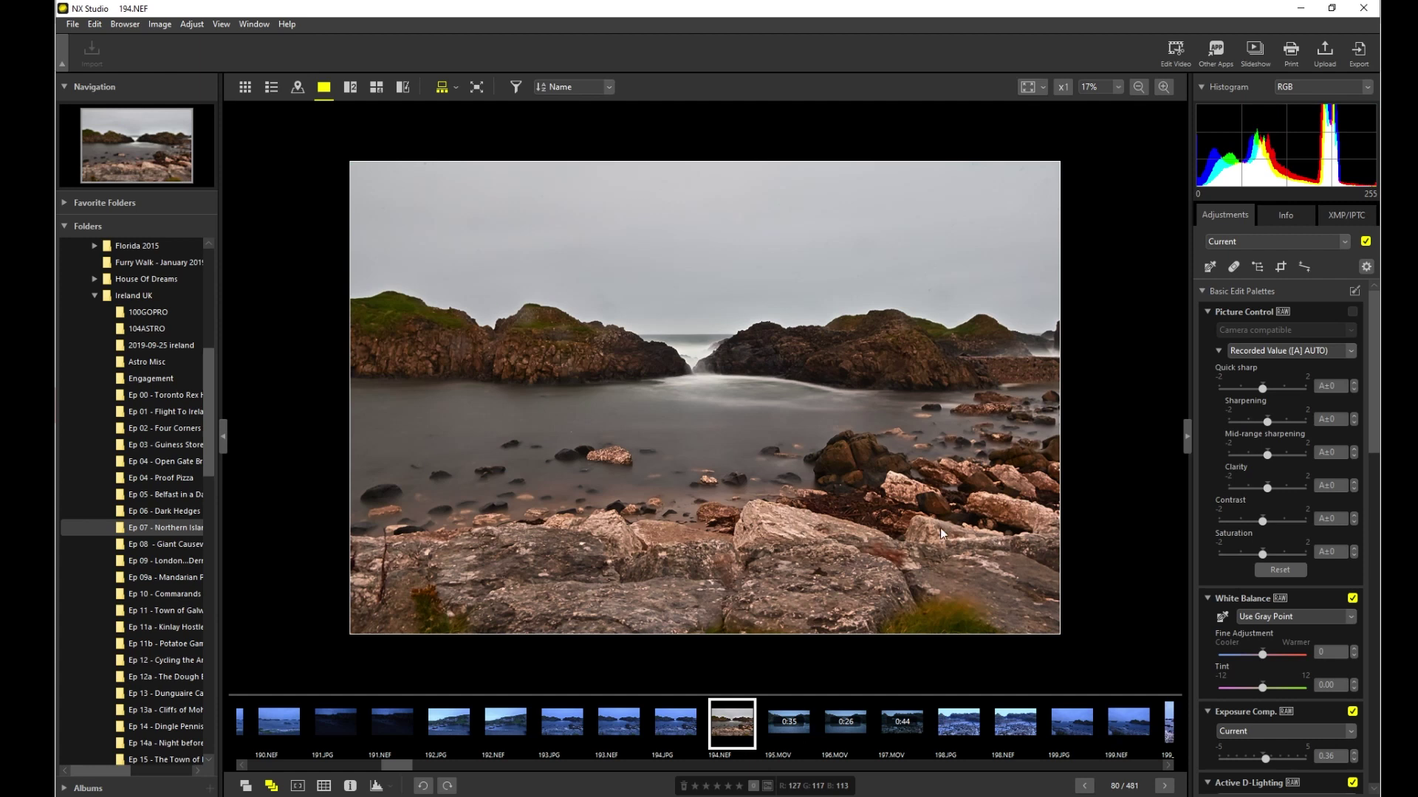
Step: Collapse Picture Control and switch the Lightness, Chroma and Hue curve to Chroma
left_click(1209, 312)
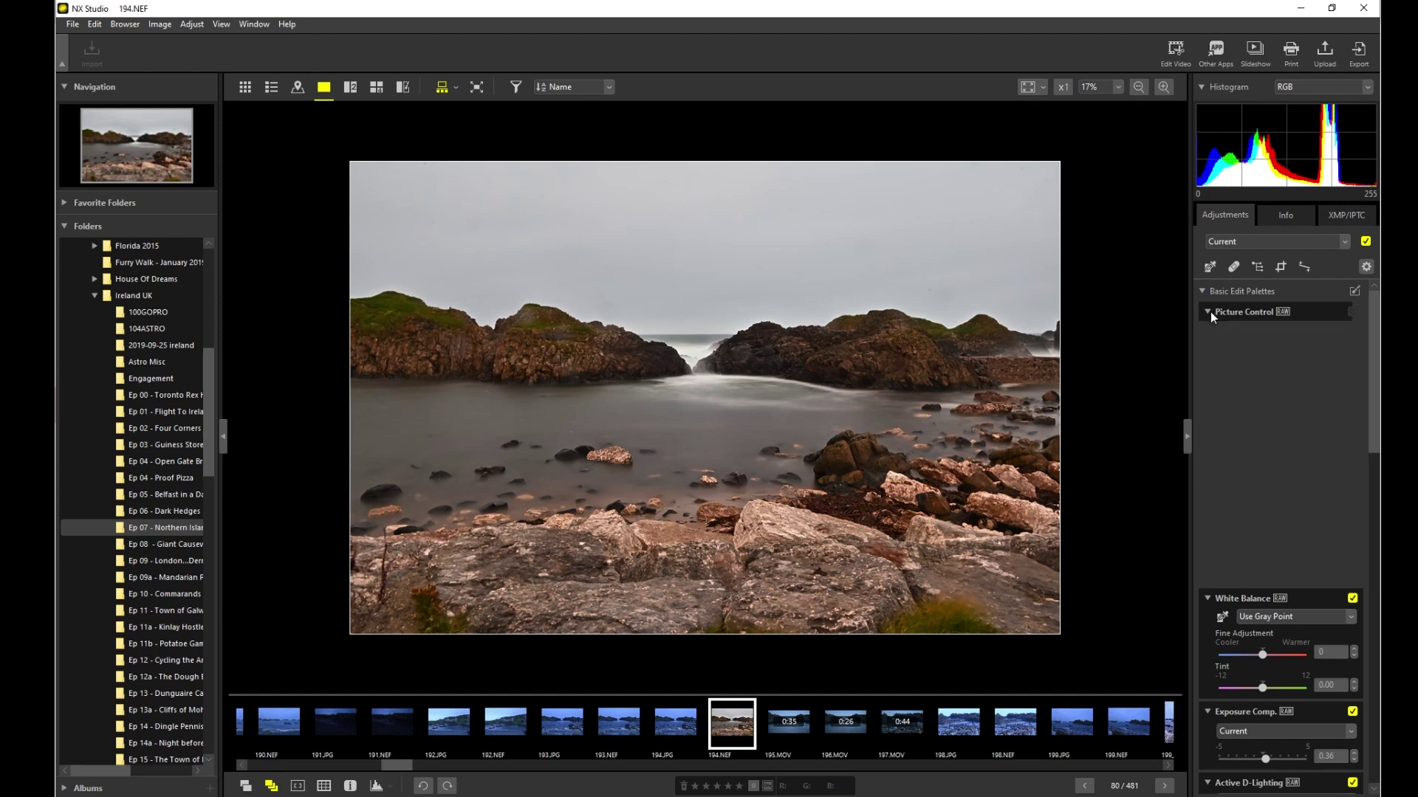
scroll(1215, 446, "down", 3)
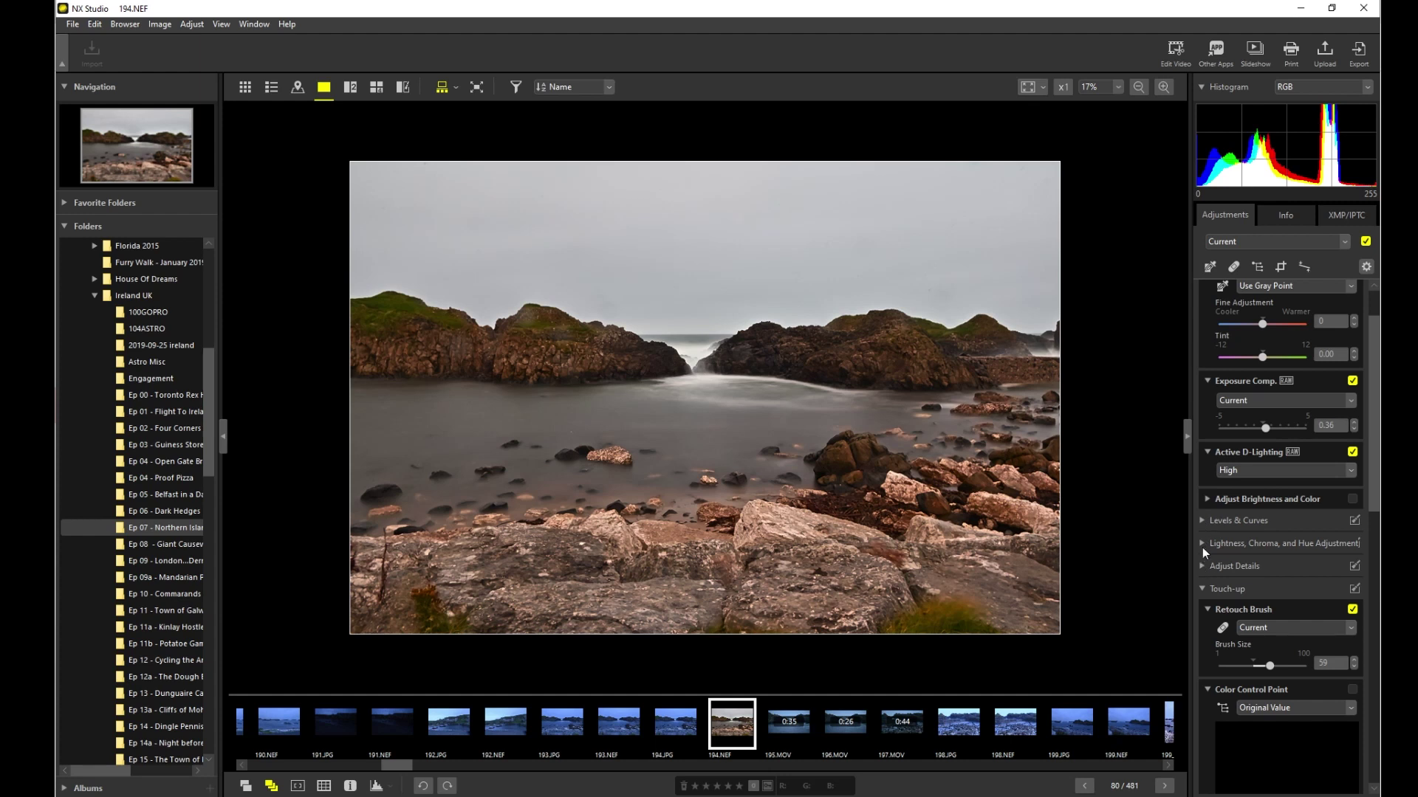
left_click(1202, 543)
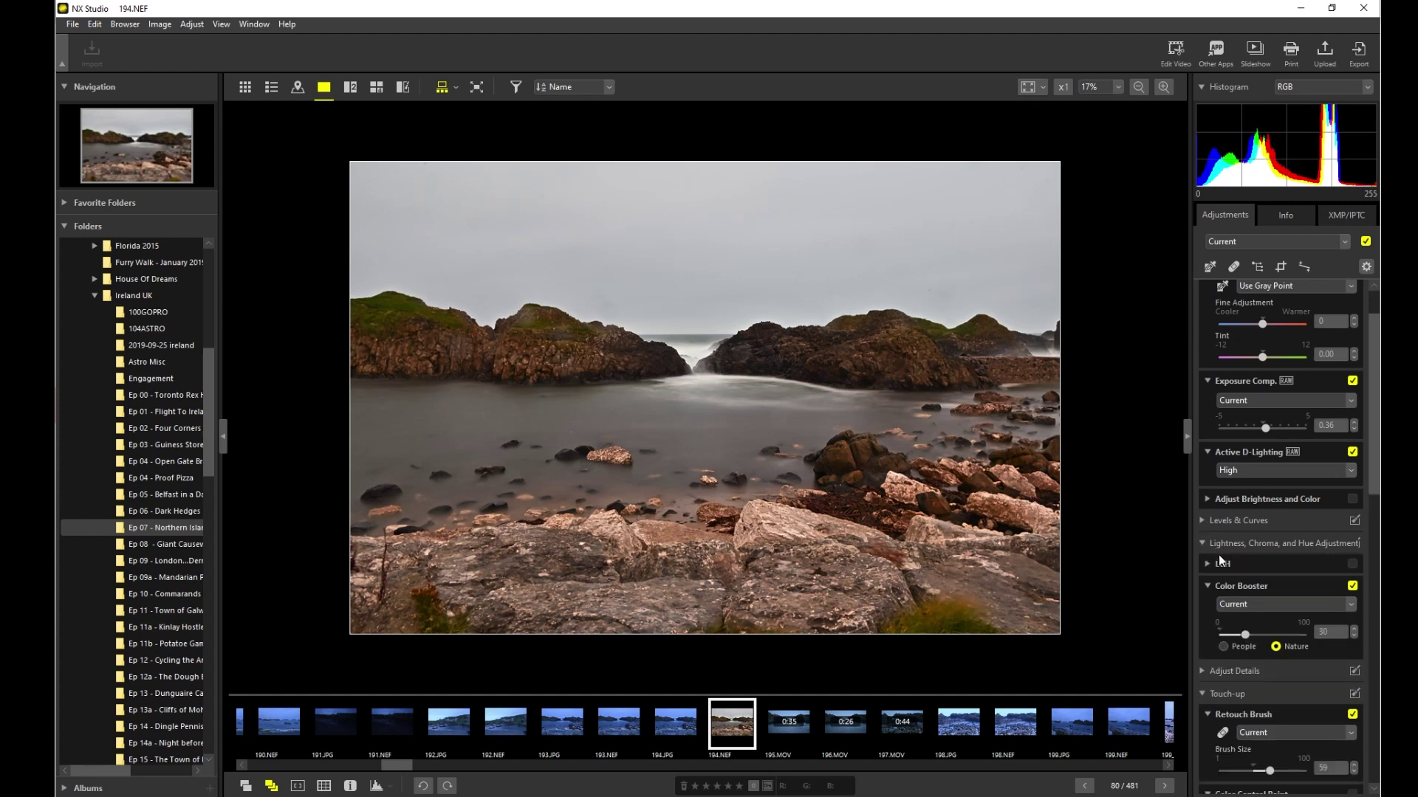
left_click(1205, 562)
left_click(1249, 537)
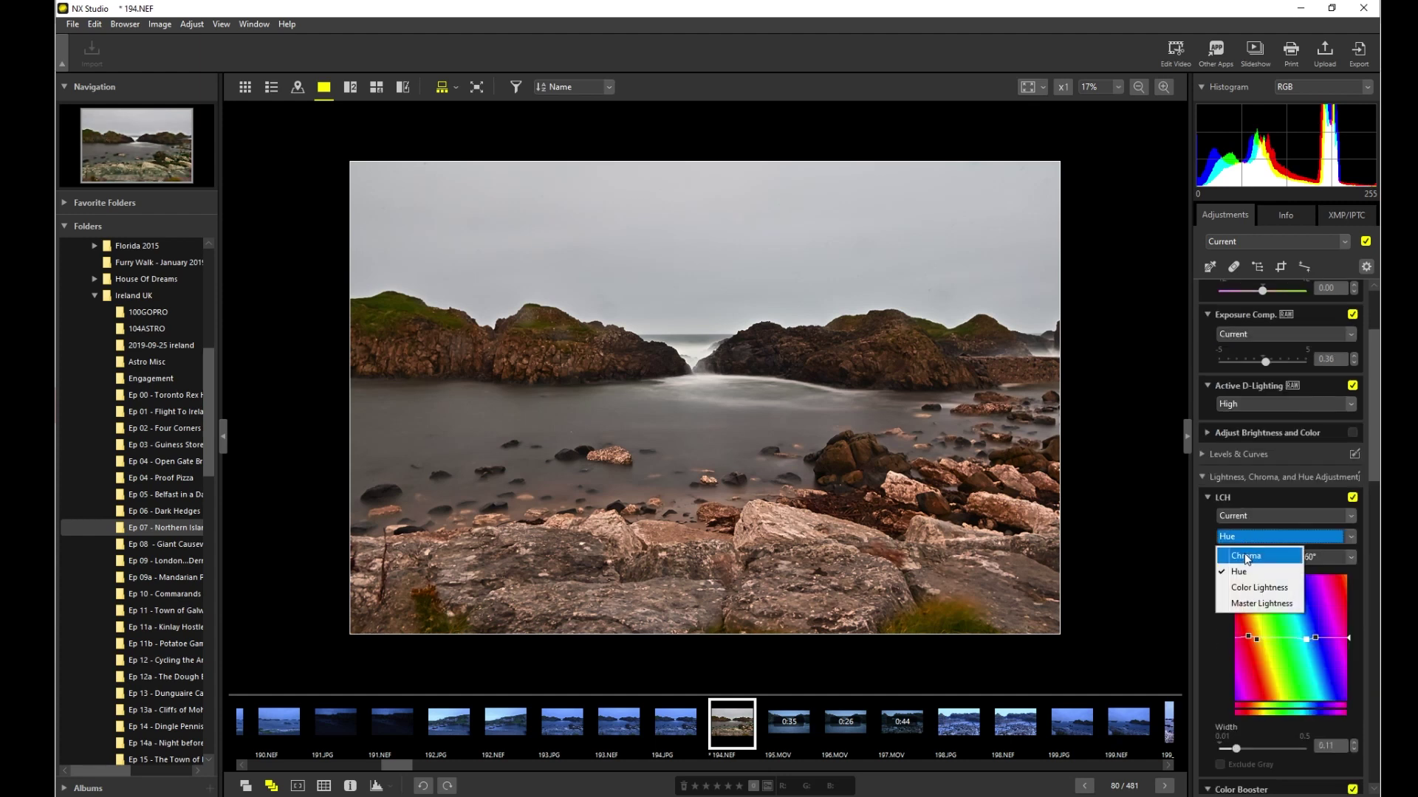
left_click(1247, 559)
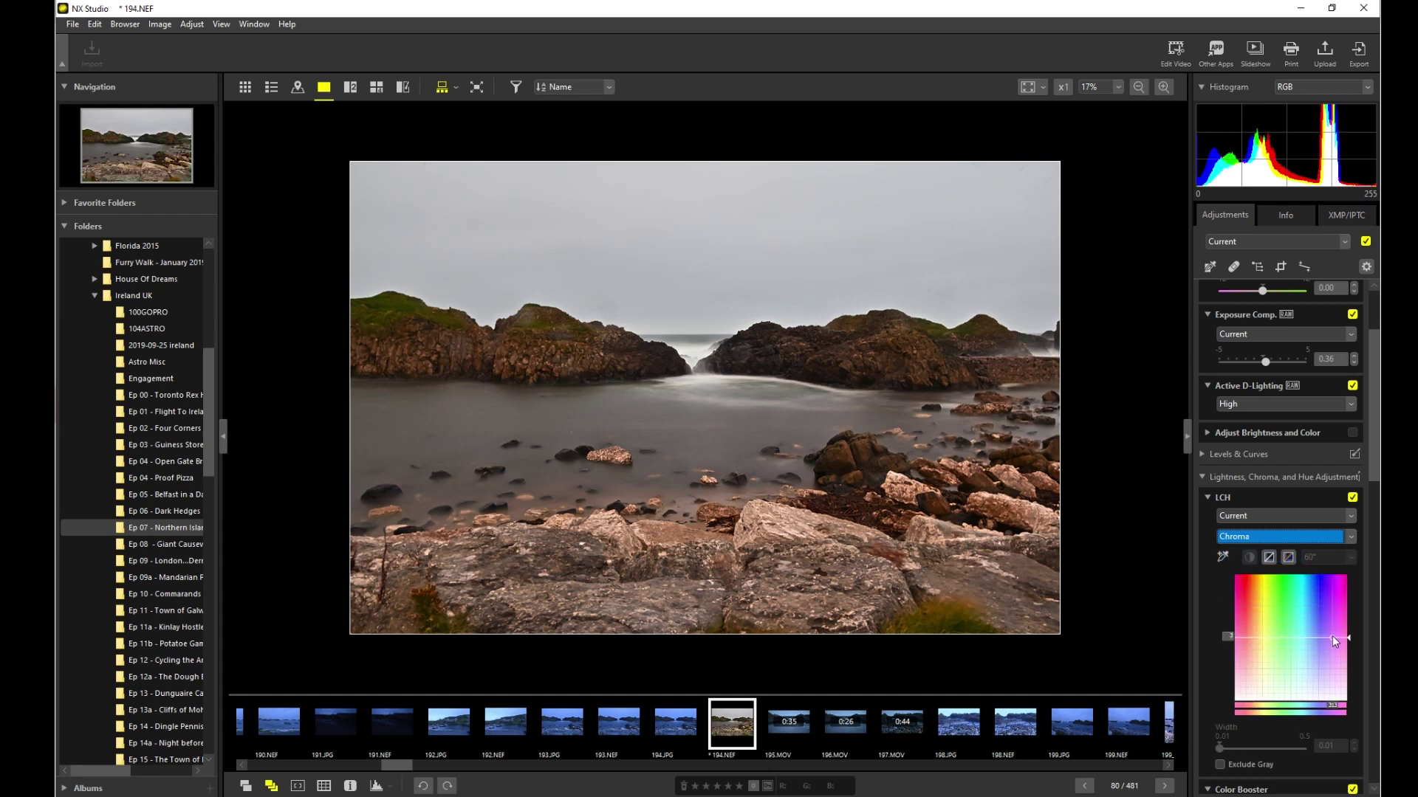
Step: Raise chroma in one hue band, lower it in another, and save with Ctrl+S
left_click_drag(1318, 637, 1318, 578)
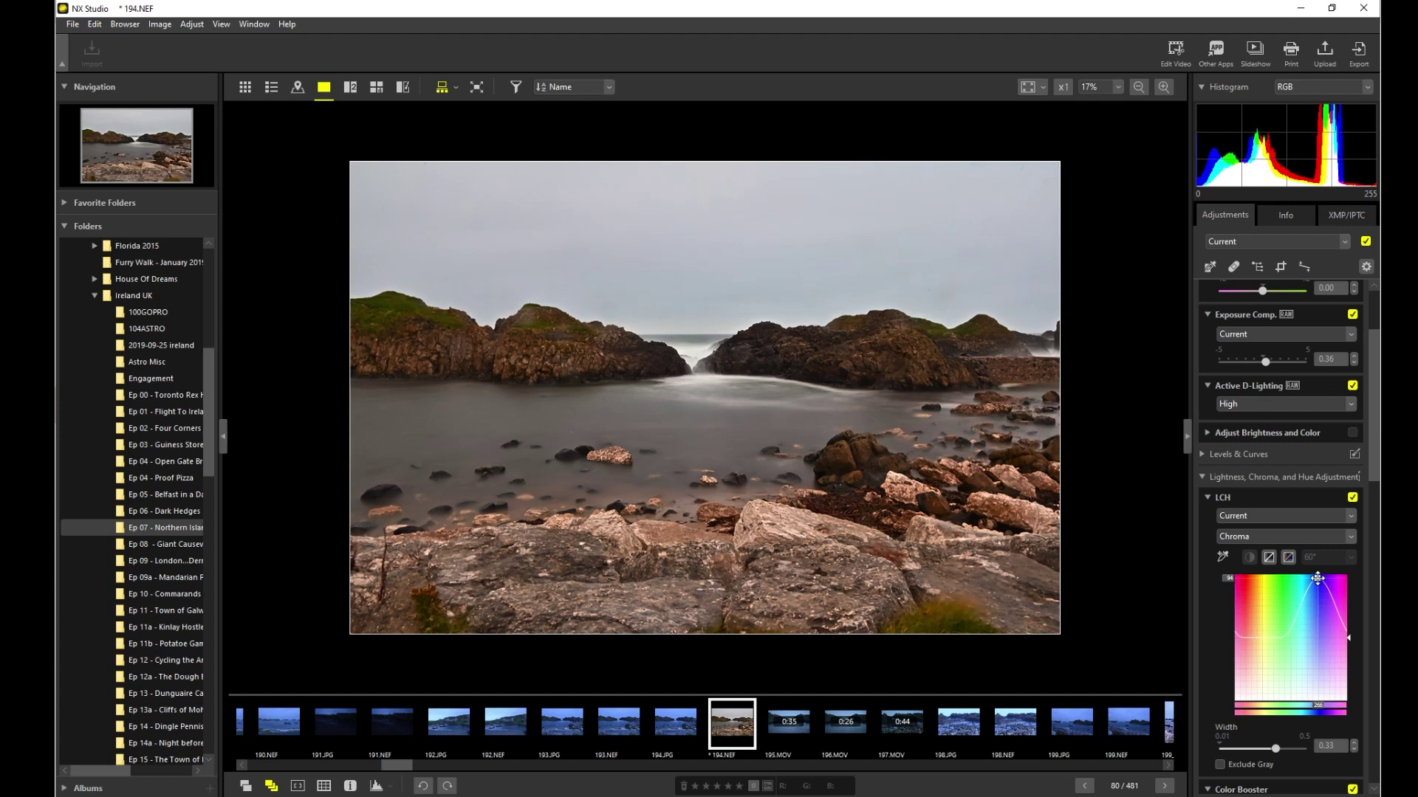
scroll(1286, 631, "down", 3)
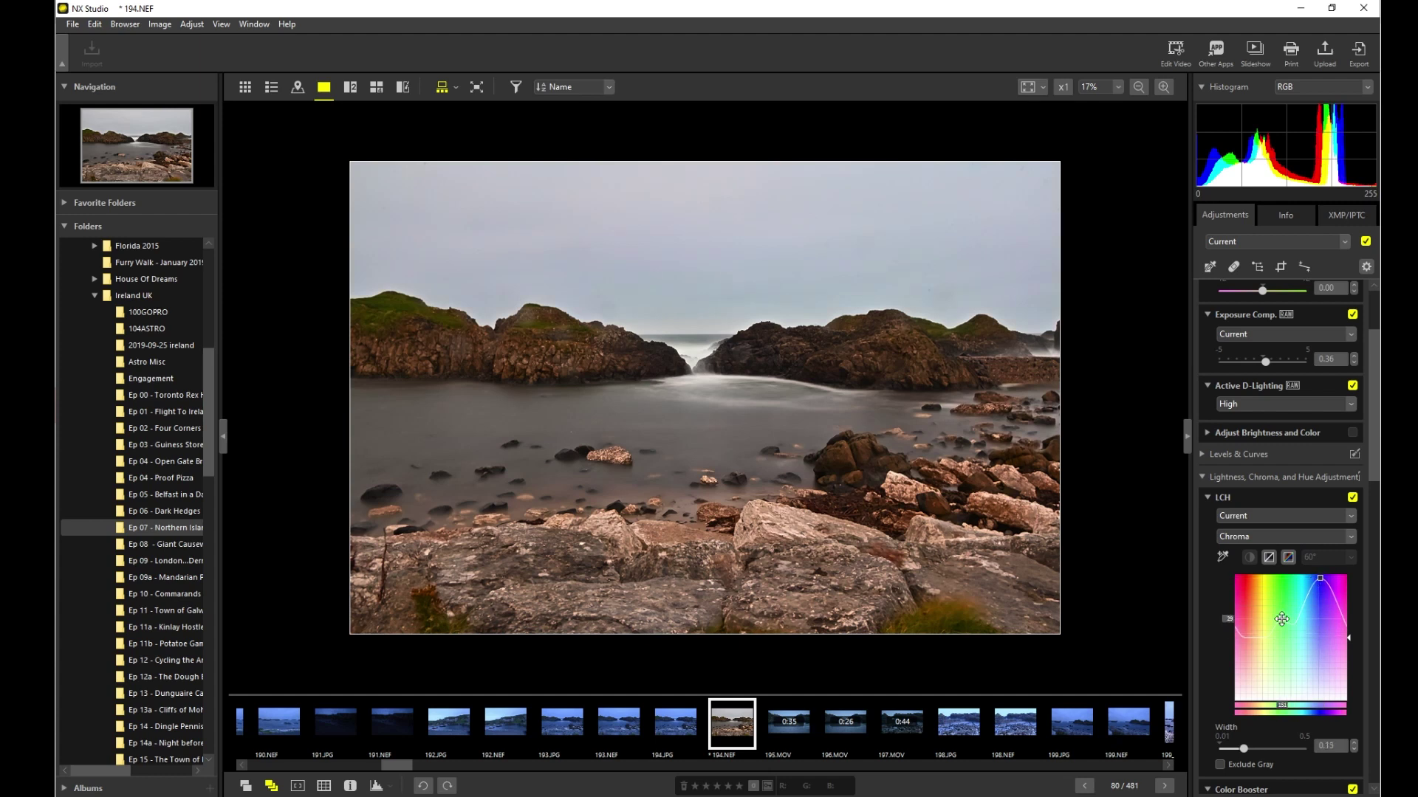
left_click(1281, 615)
left_click_drag(1248, 634, 1247, 657)
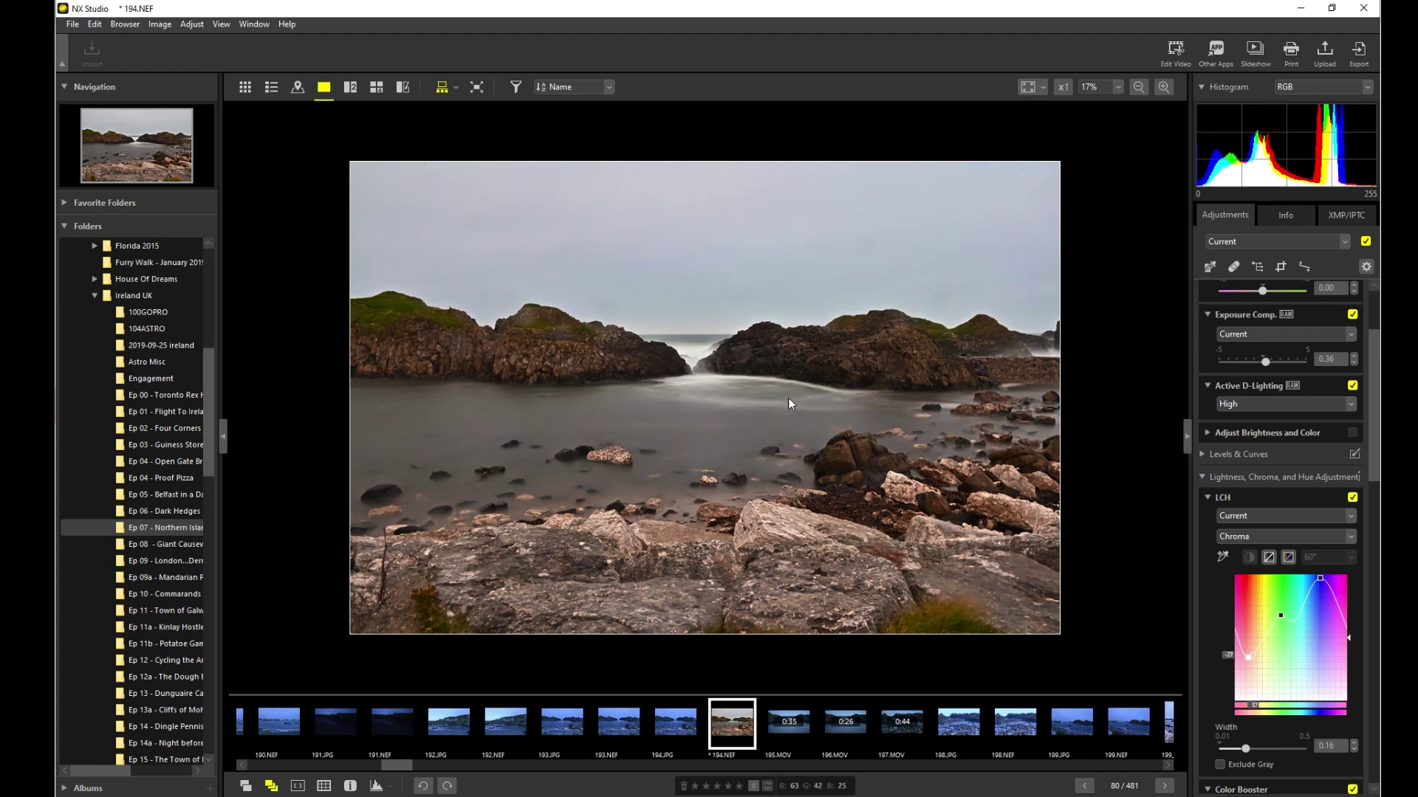
key("ctrl+s")
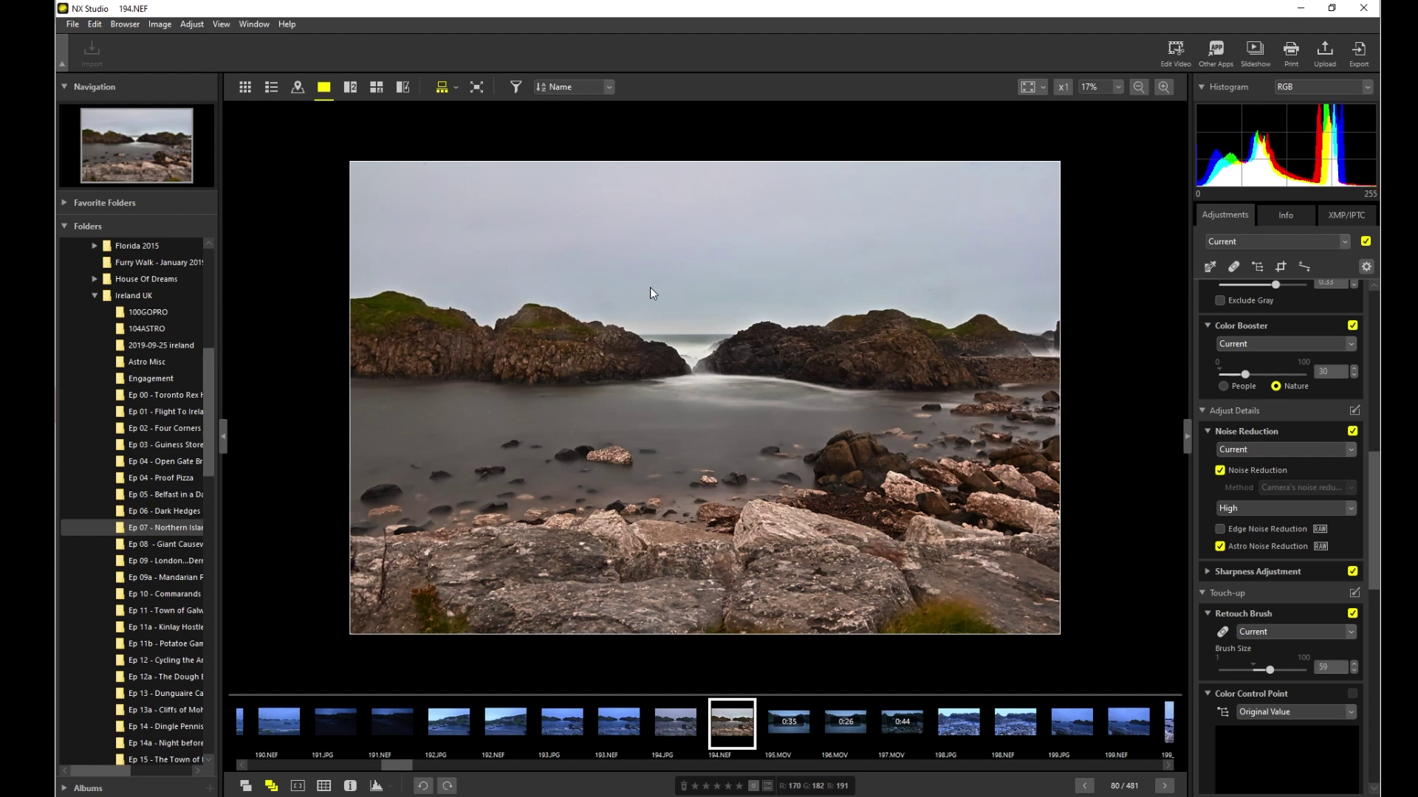
left_click(73, 25)
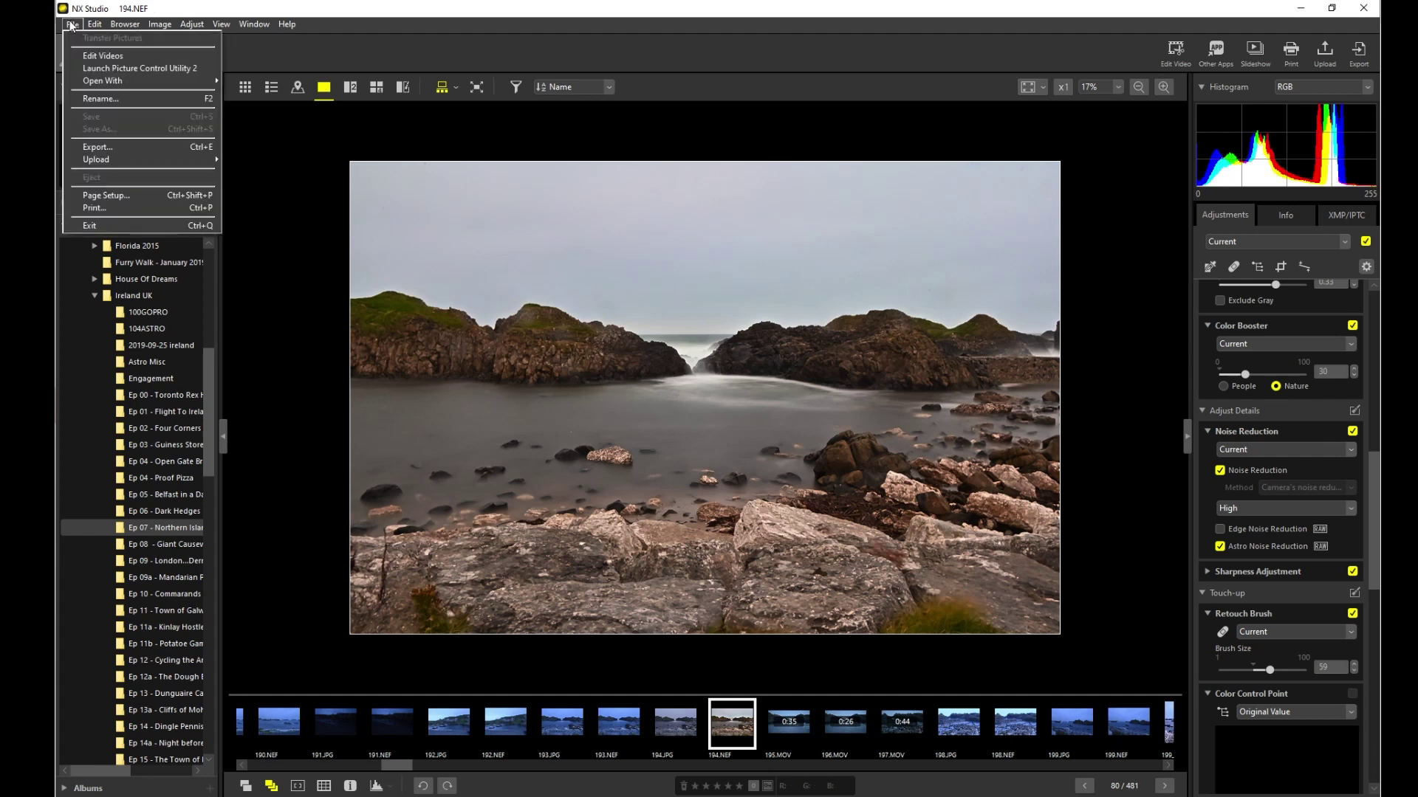
Step: Export 194.NEF as a JPEG at quality 100 to the specified Pictures folder
left_click(159, 148)
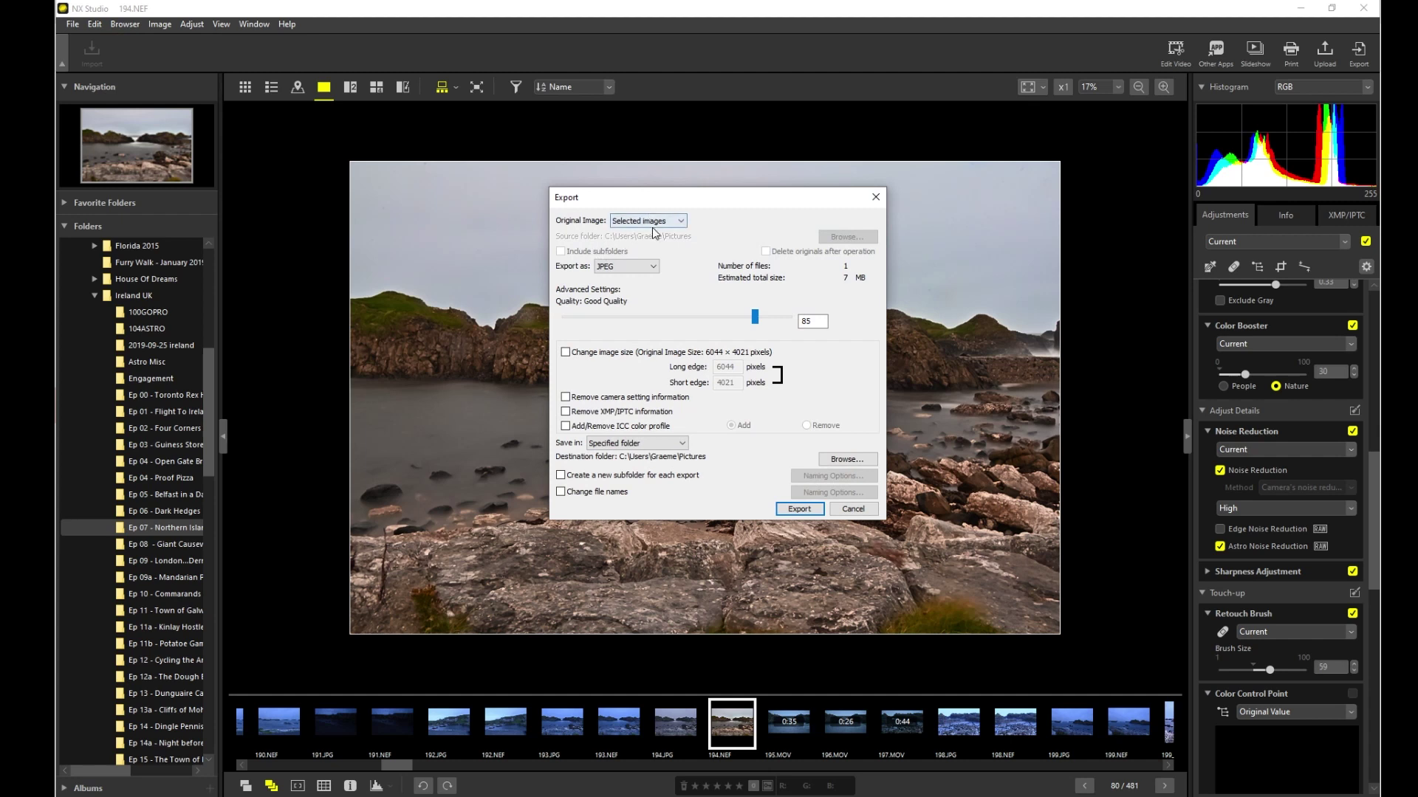
left_click(632, 272)
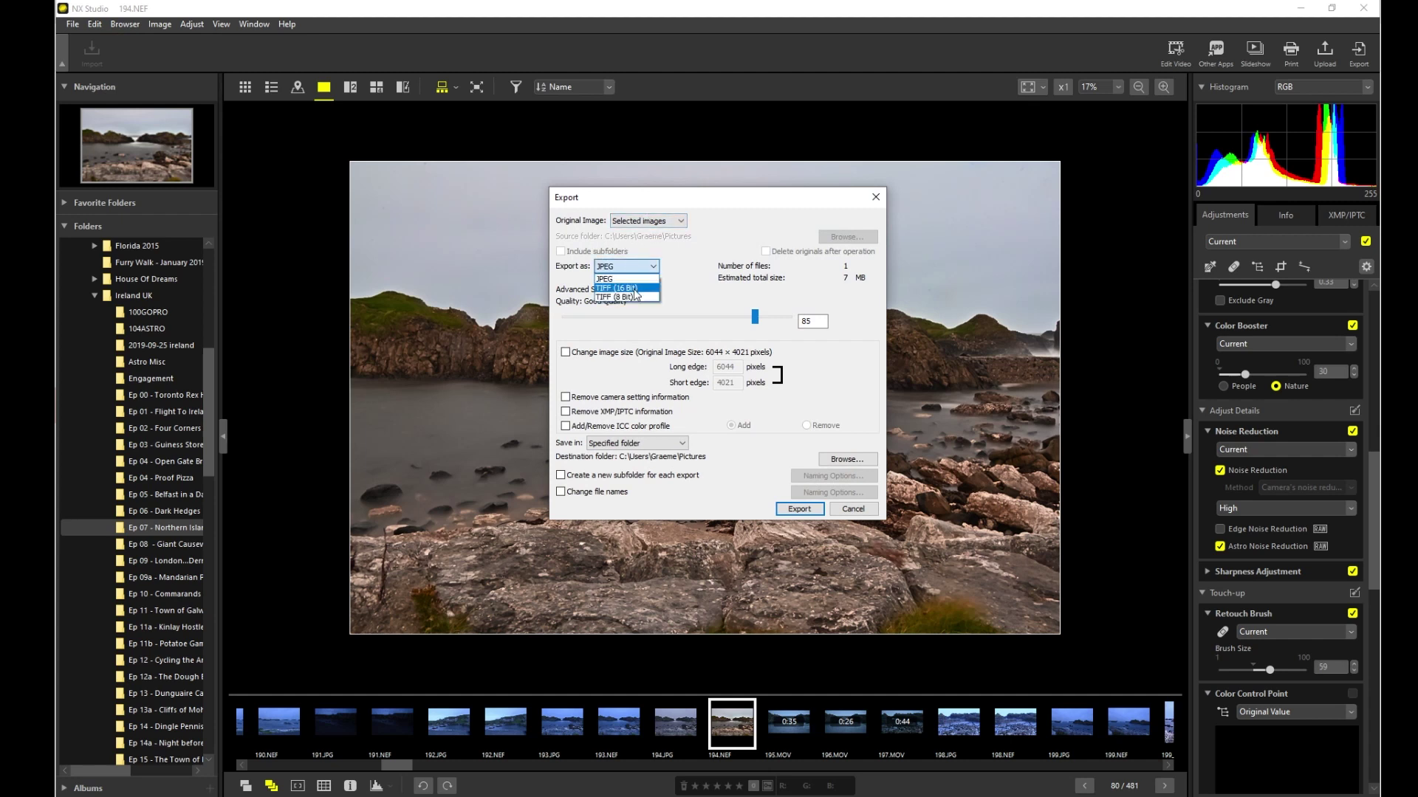
left_click(691, 263)
left_click_drag(755, 318, 849, 316)
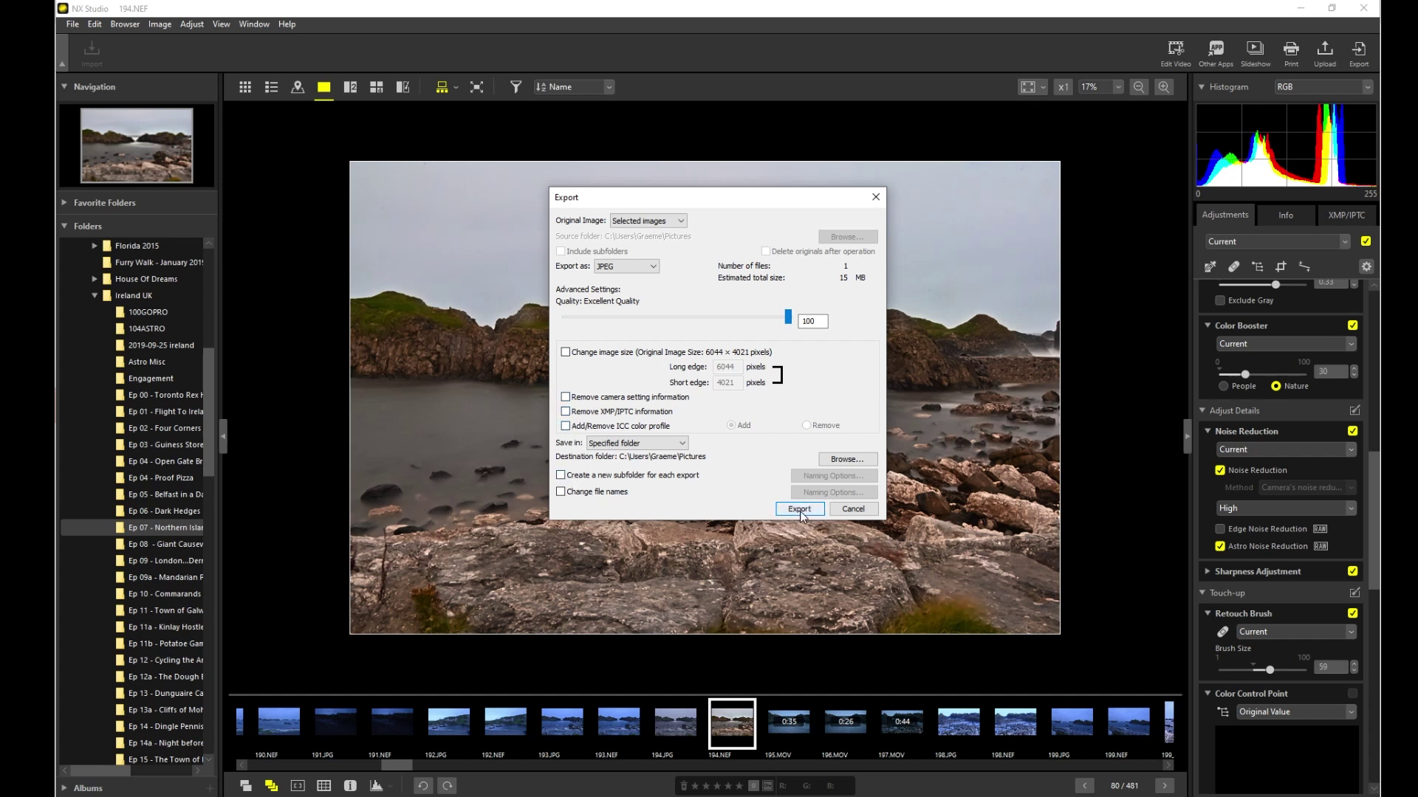
left_click(672, 445)
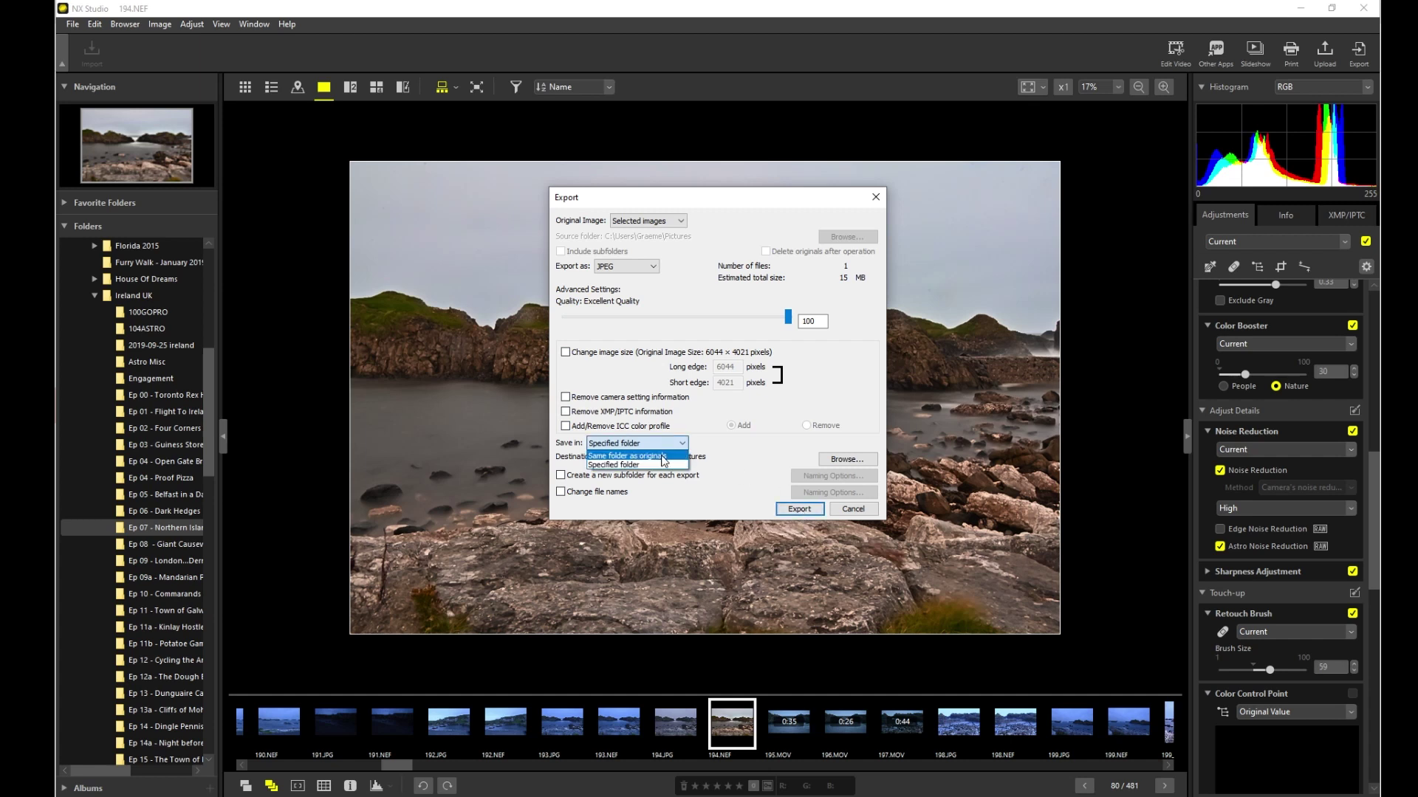
left_click(697, 459)
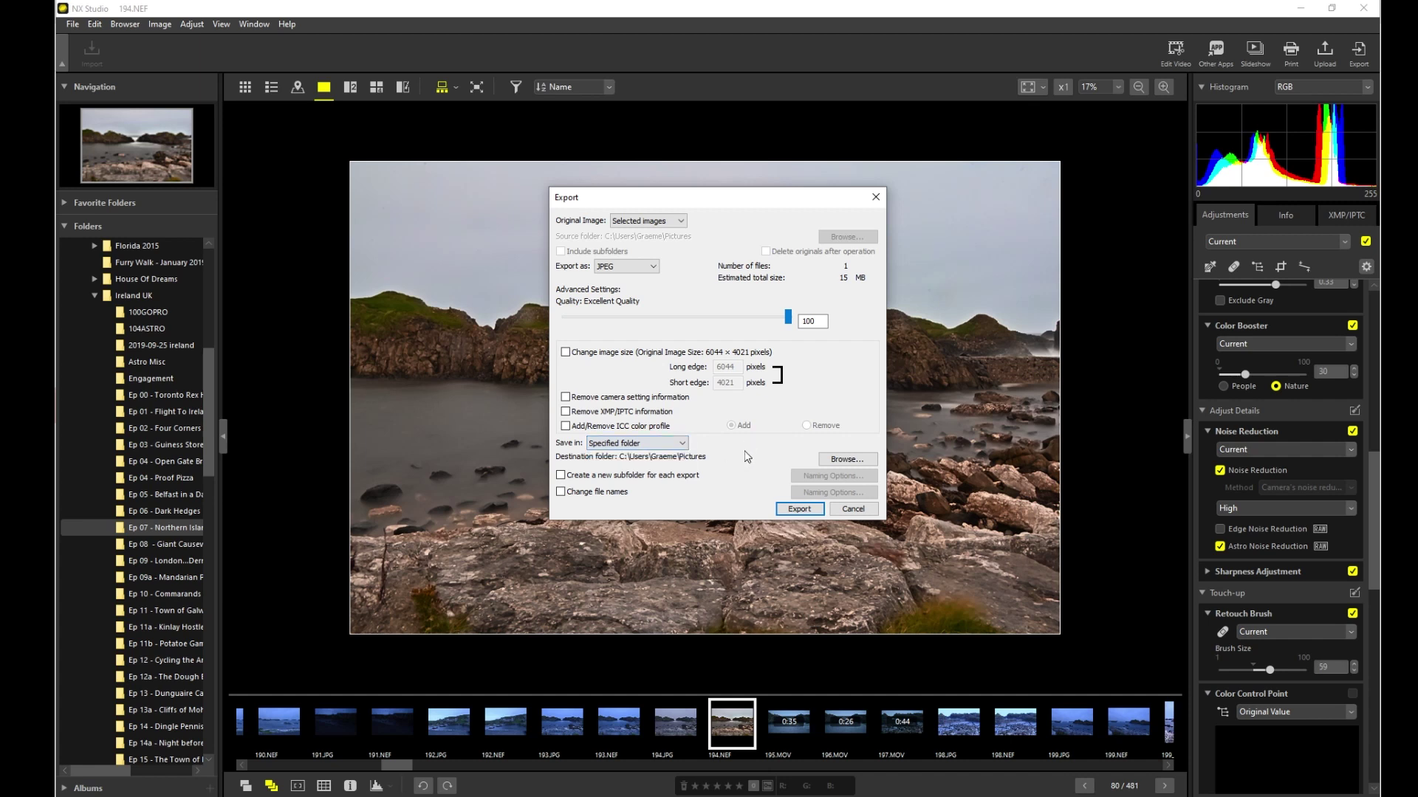
left_click(799, 509)
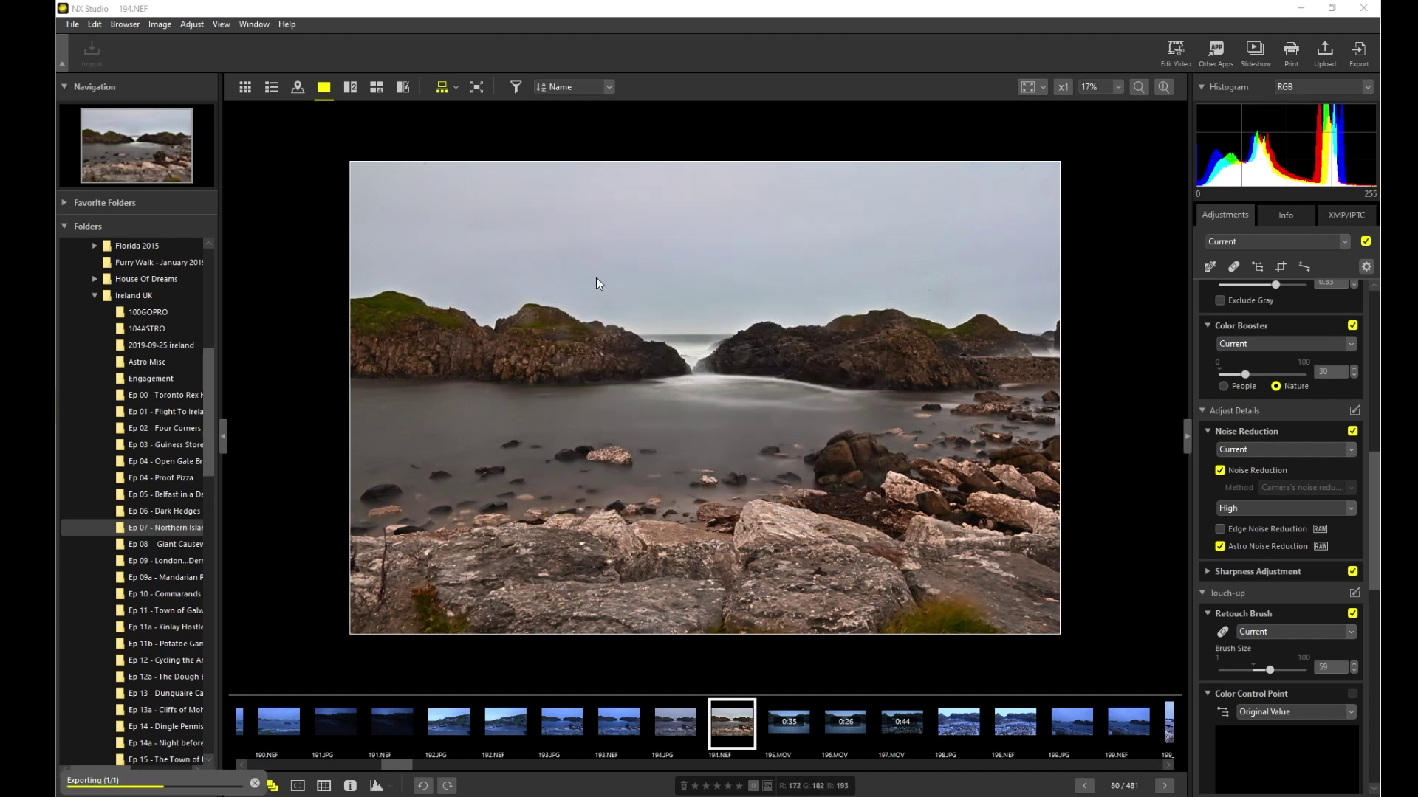